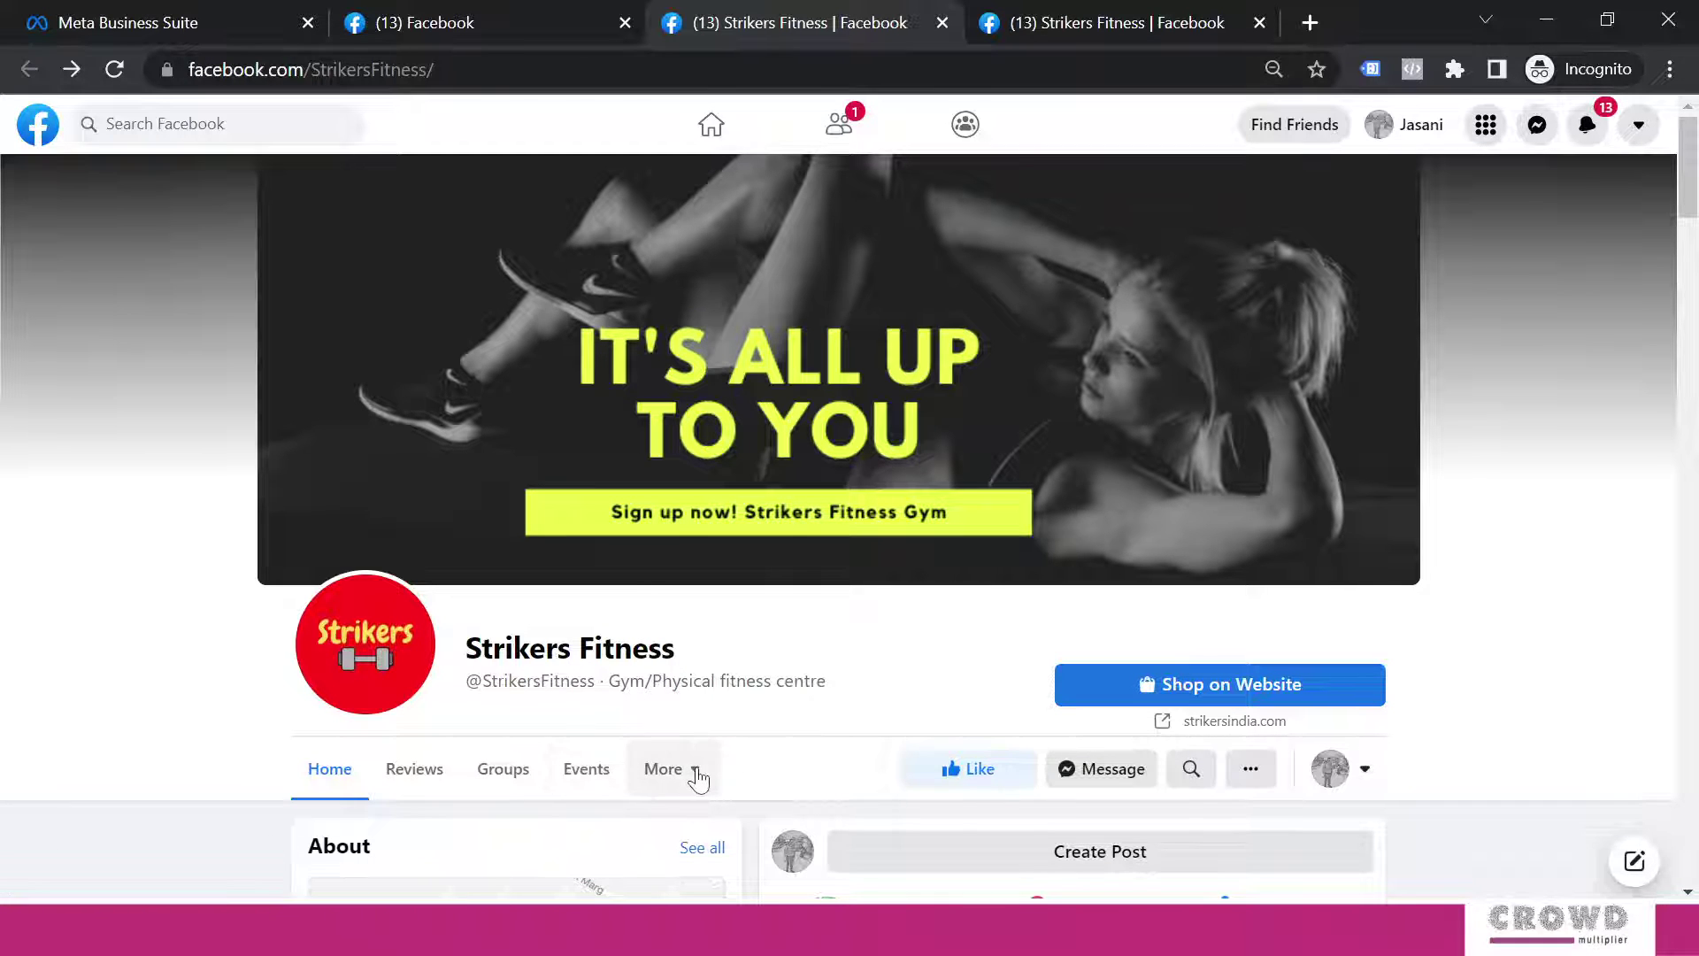
Check the Page's extra tabs, then switch to acting as the Strikers Fitness Page.
left_click(698, 778)
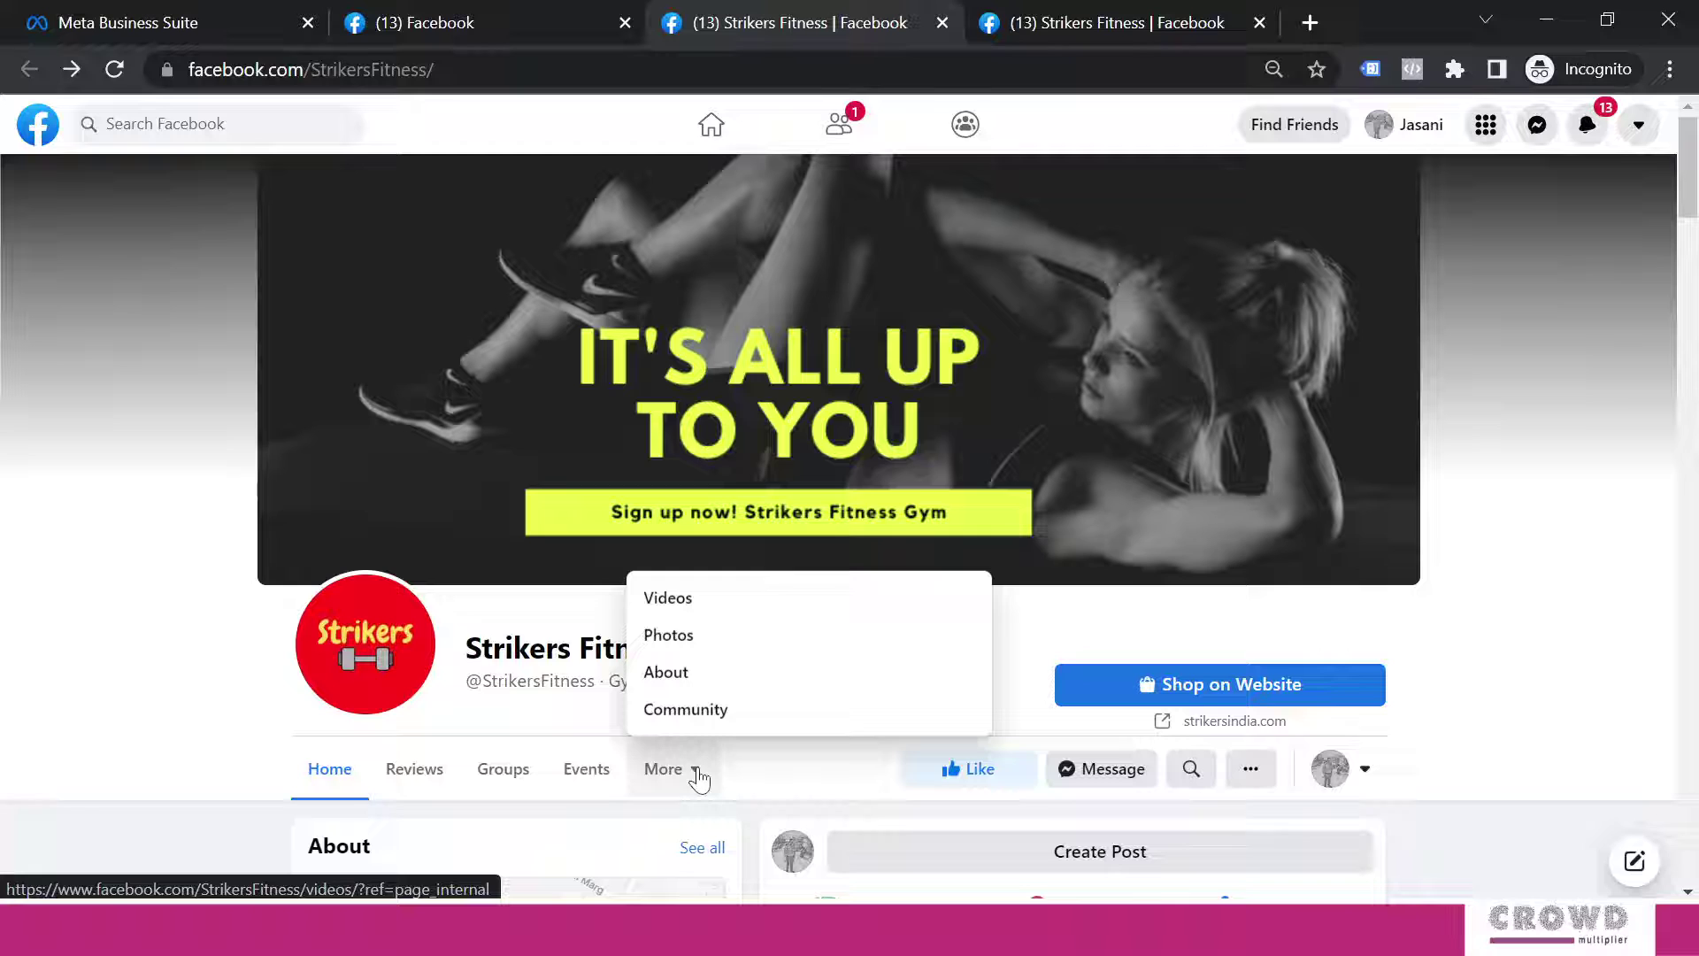
left_click(1558, 569)
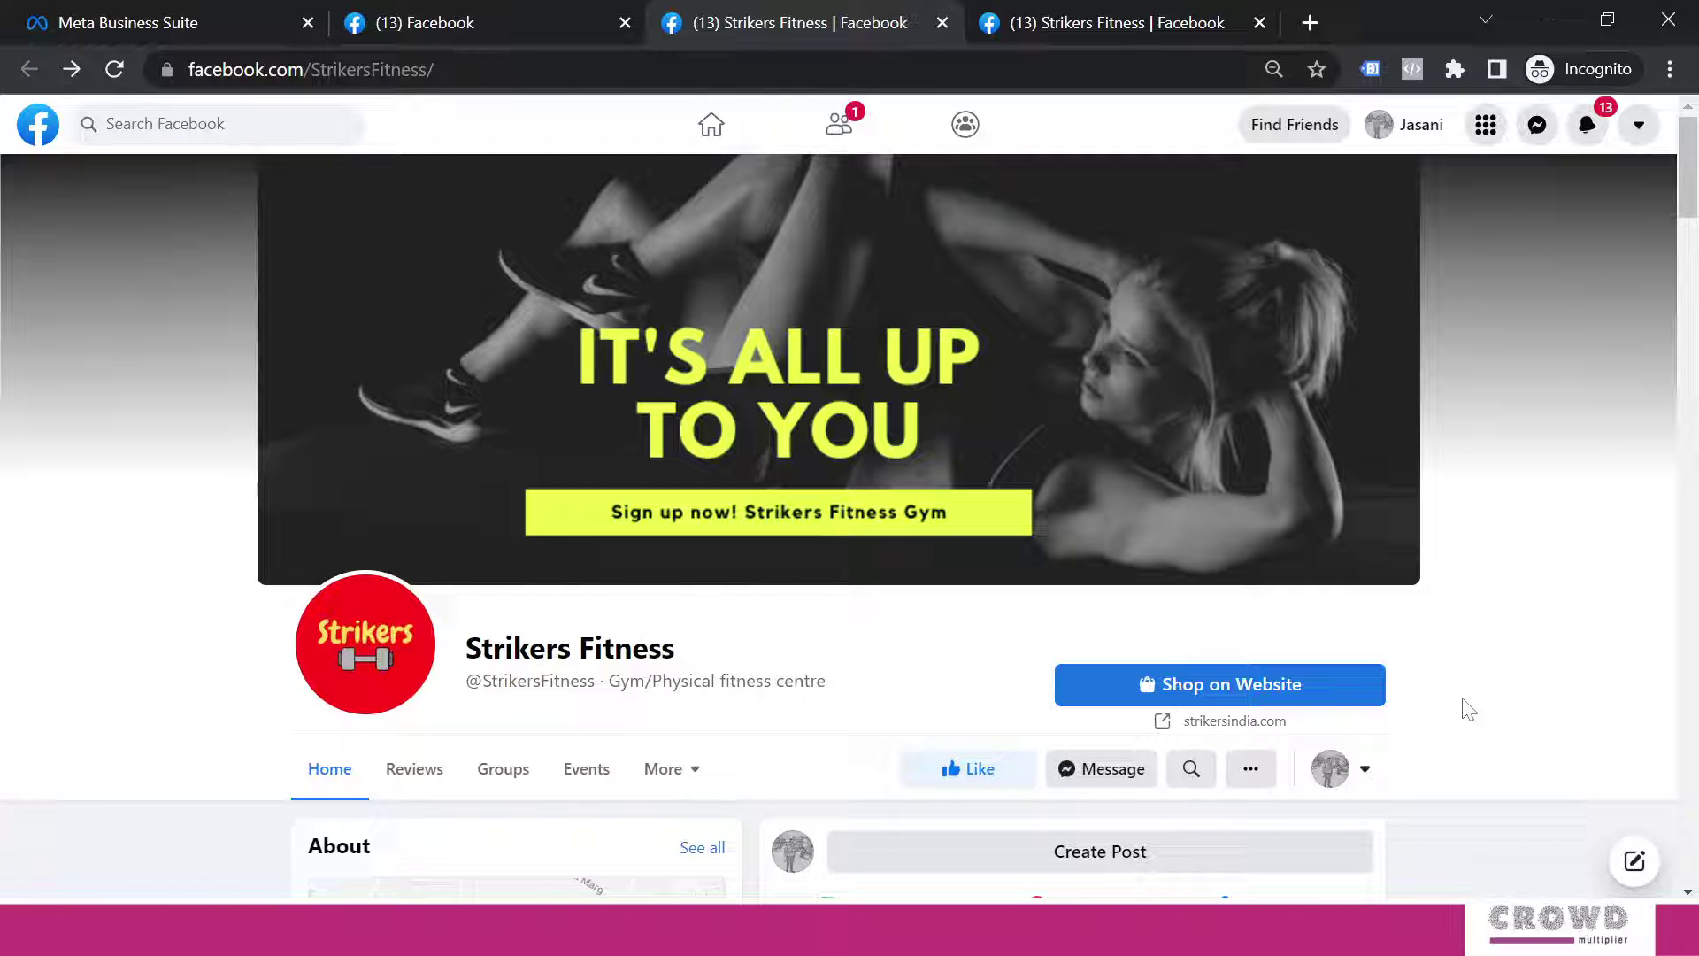
left_click(1365, 770)
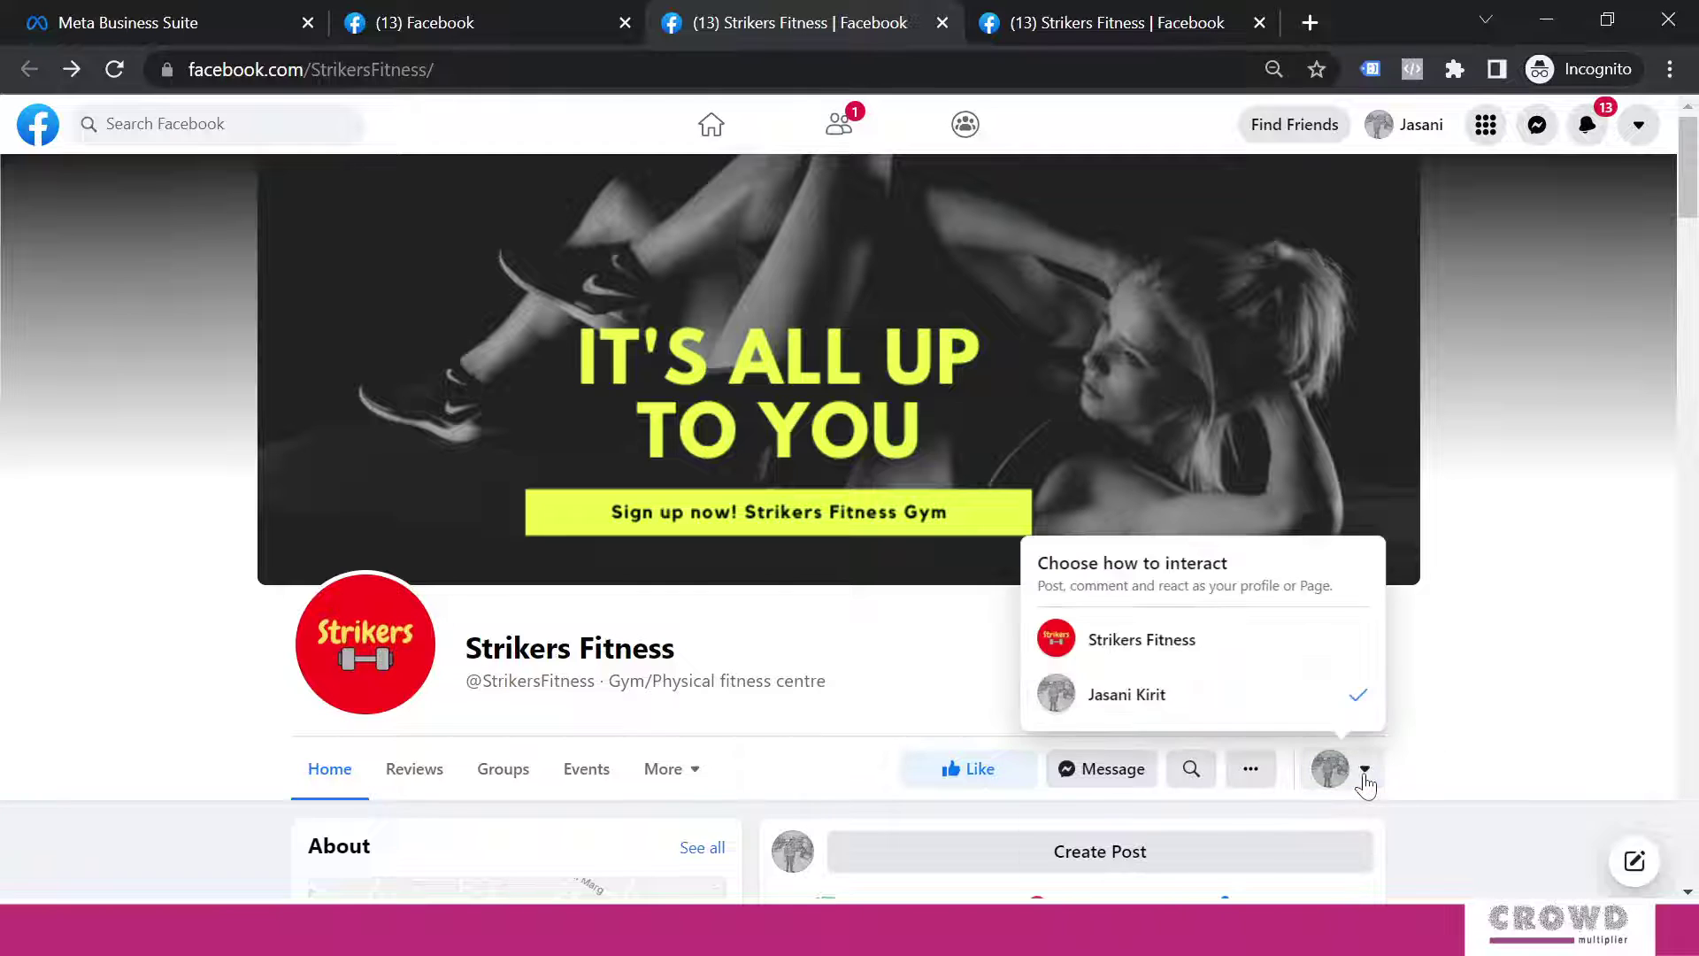
left_click(1181, 653)
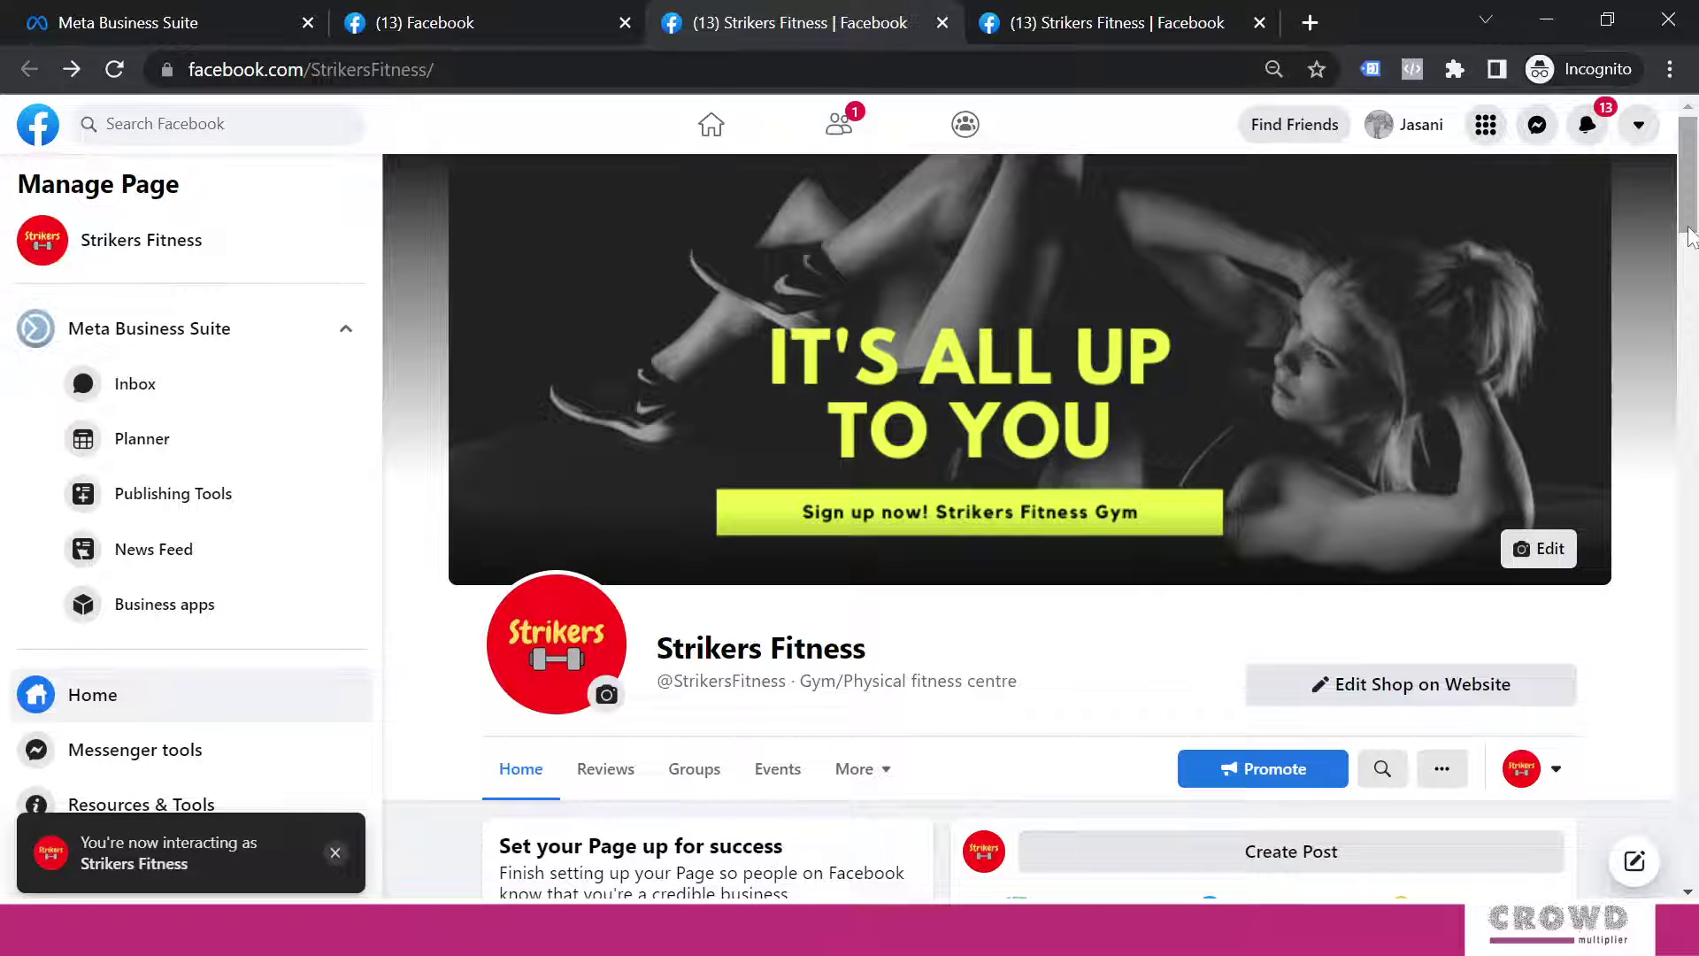
Open the Strikers Fitness Page's Settings from the Manage Page sidebar.
left_click_drag(1691, 234, 1691, 253)
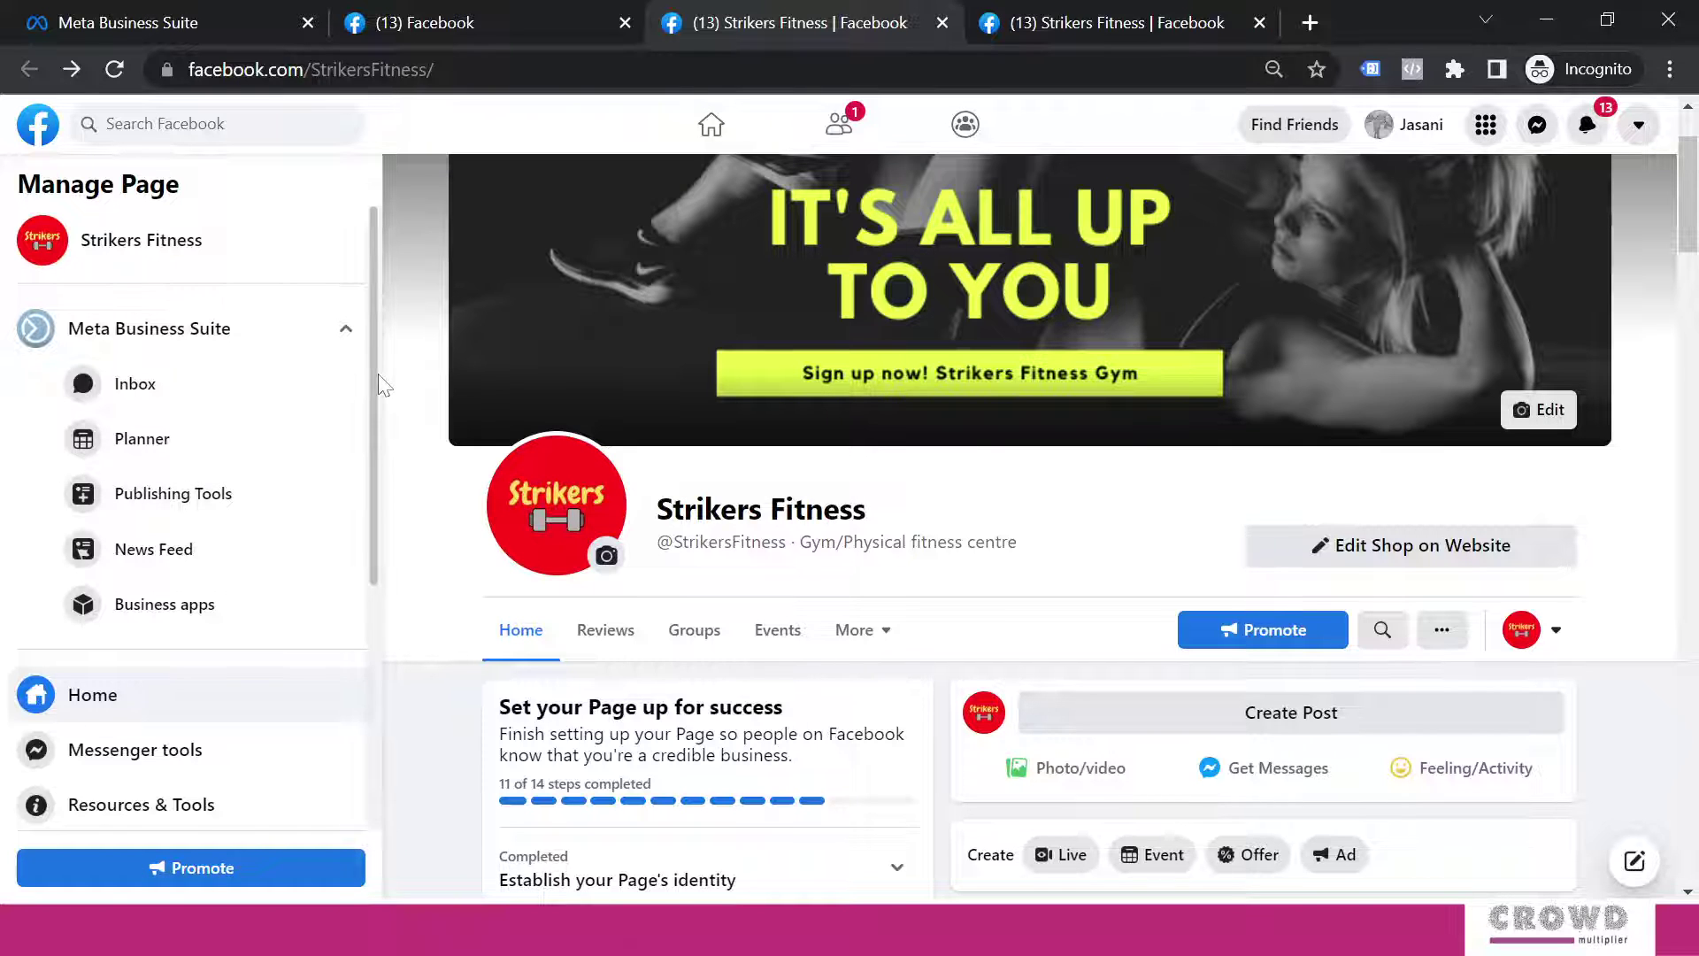
left_click_drag(378, 385, 401, 675)
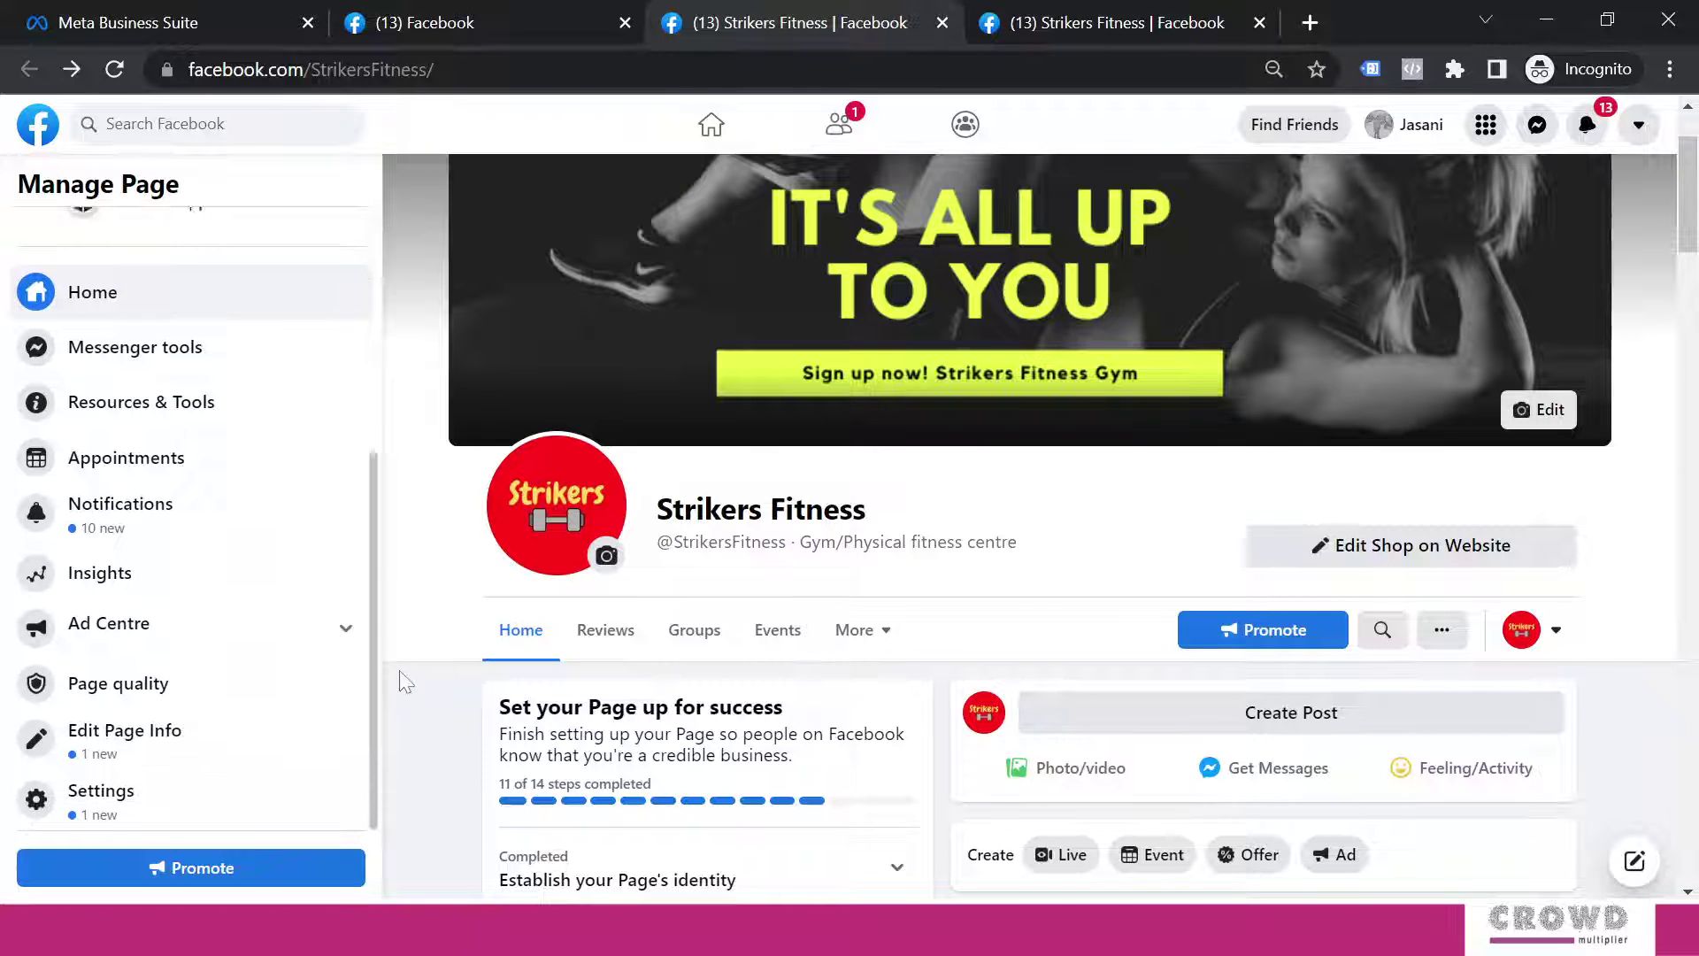
left_click(87, 805)
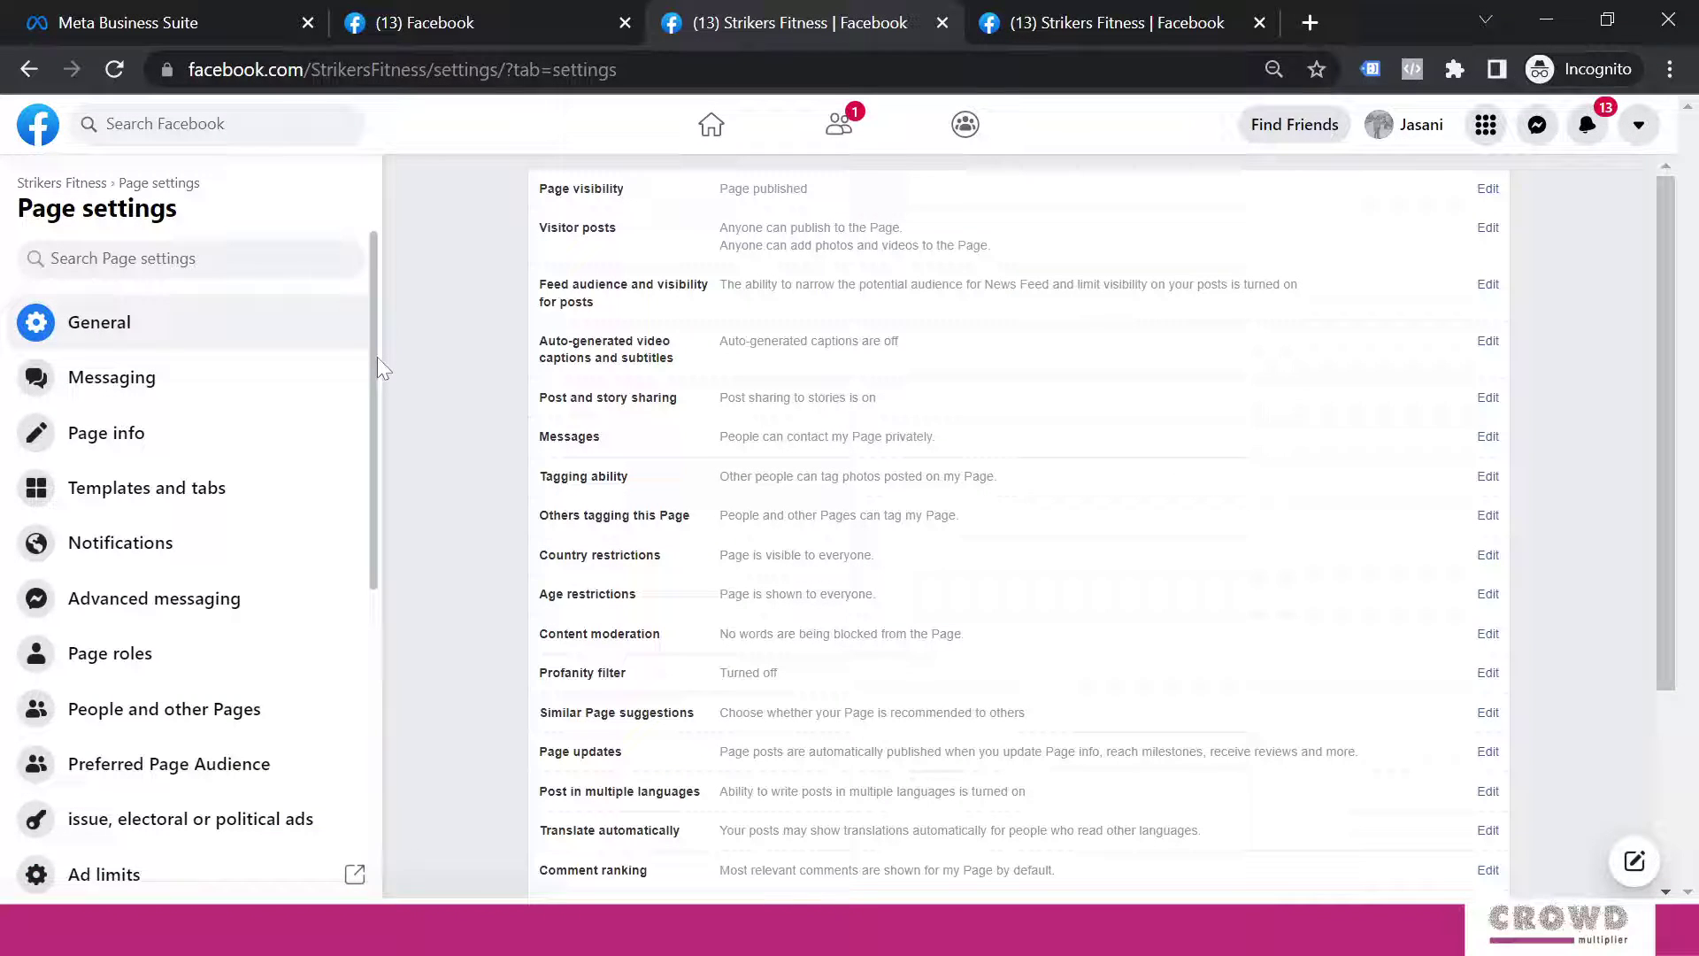
Turn on the Services tab in the Page's Templates and tabs settings.
left_click_drag(377, 358, 377, 395)
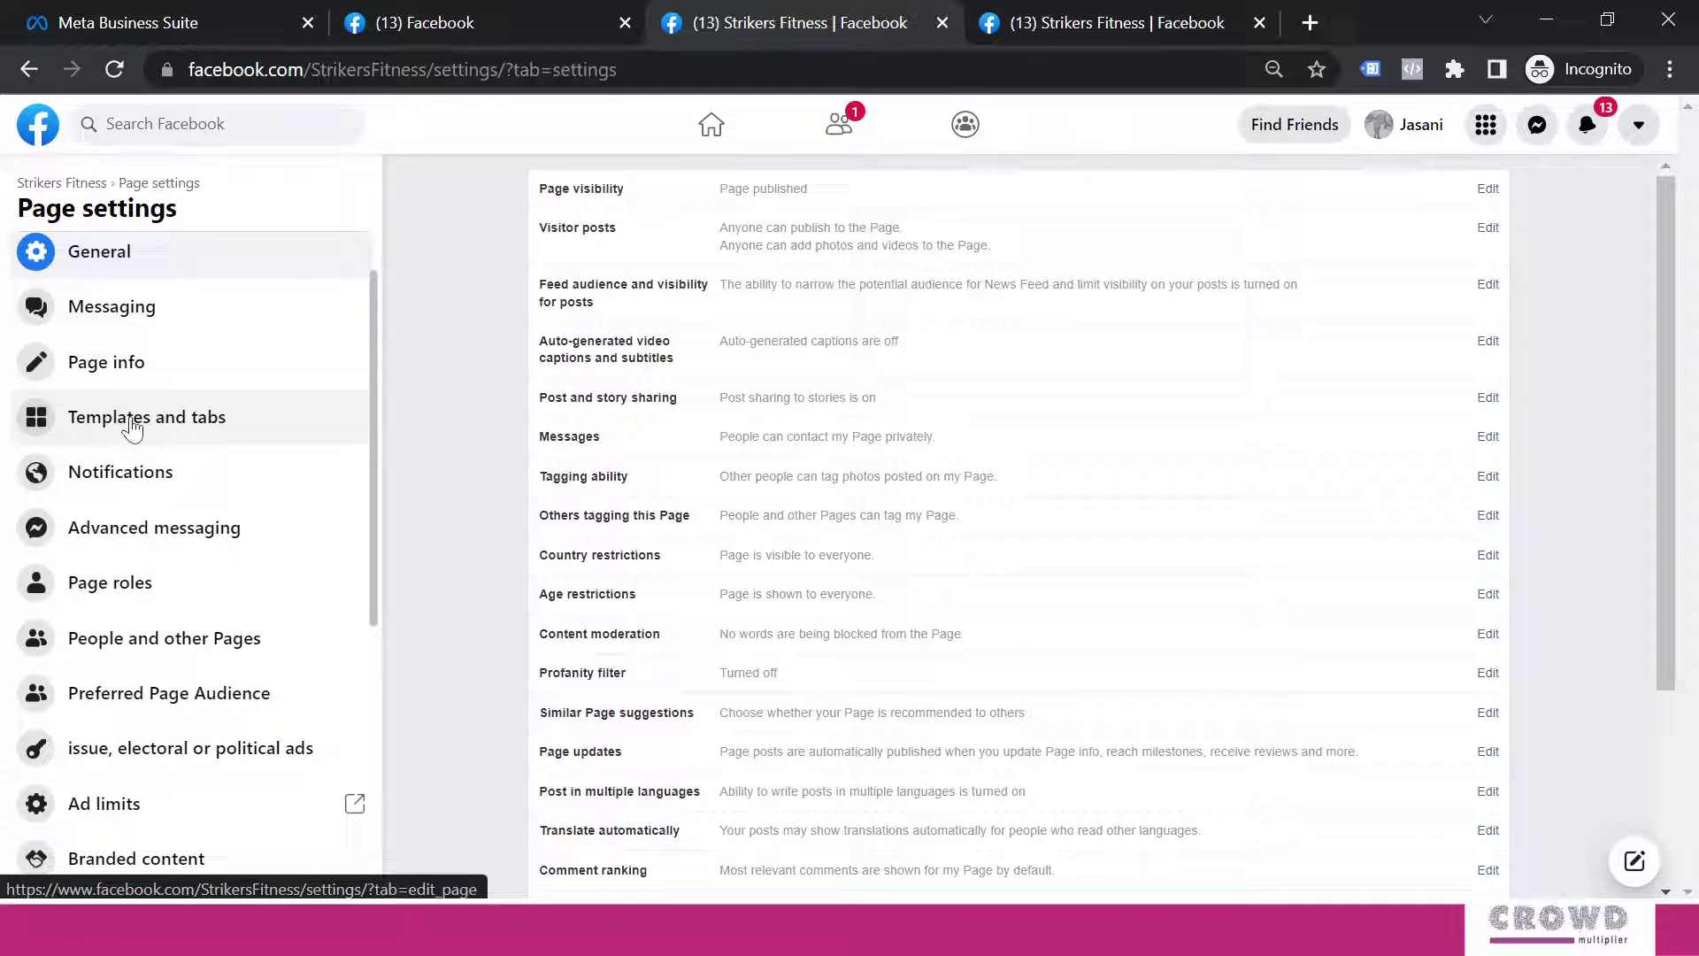
left_click(133, 427)
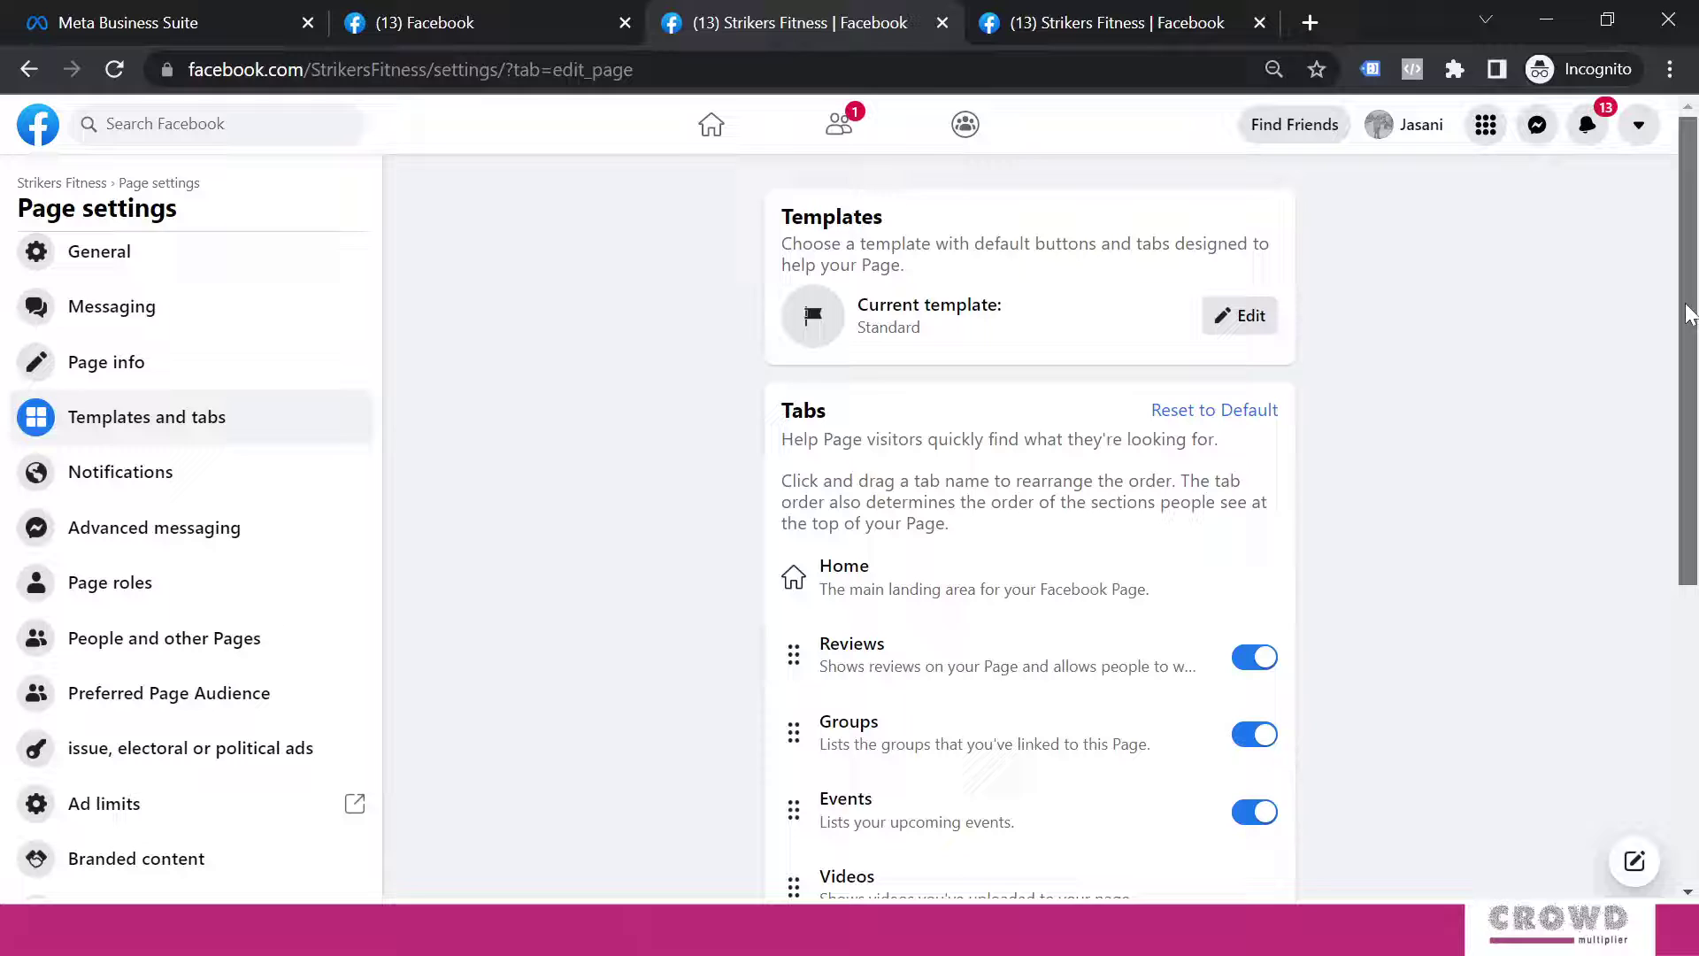
left_click_drag(1688, 315, 1695, 620)
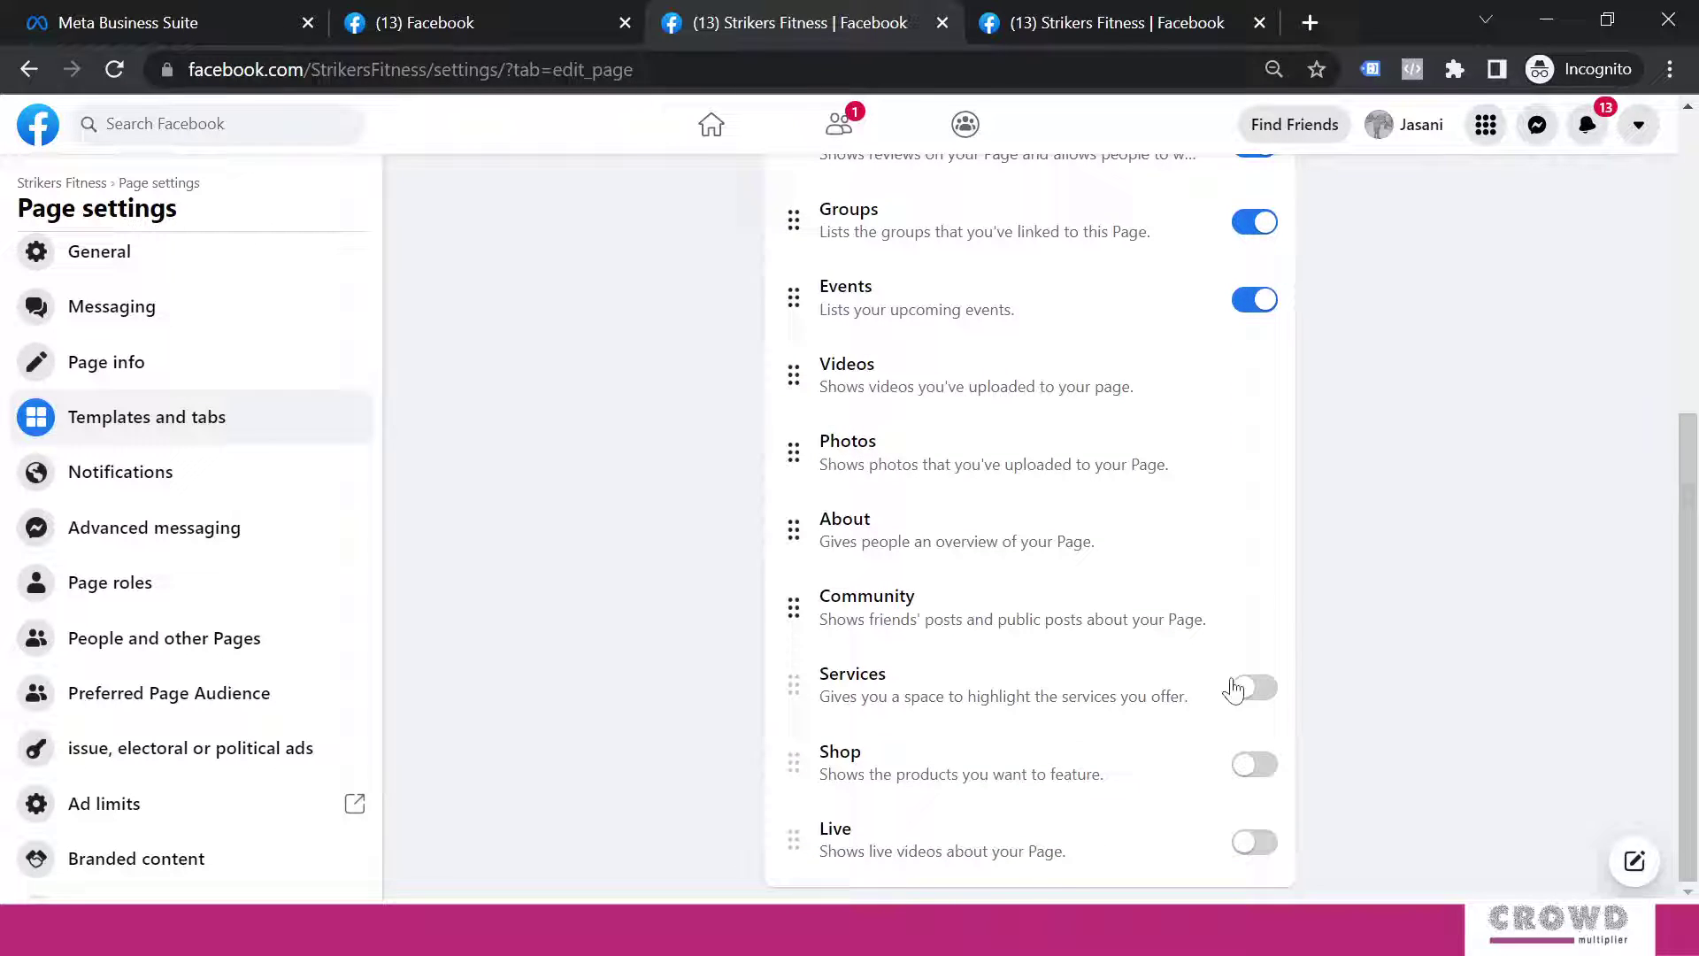
left_click(1253, 687)
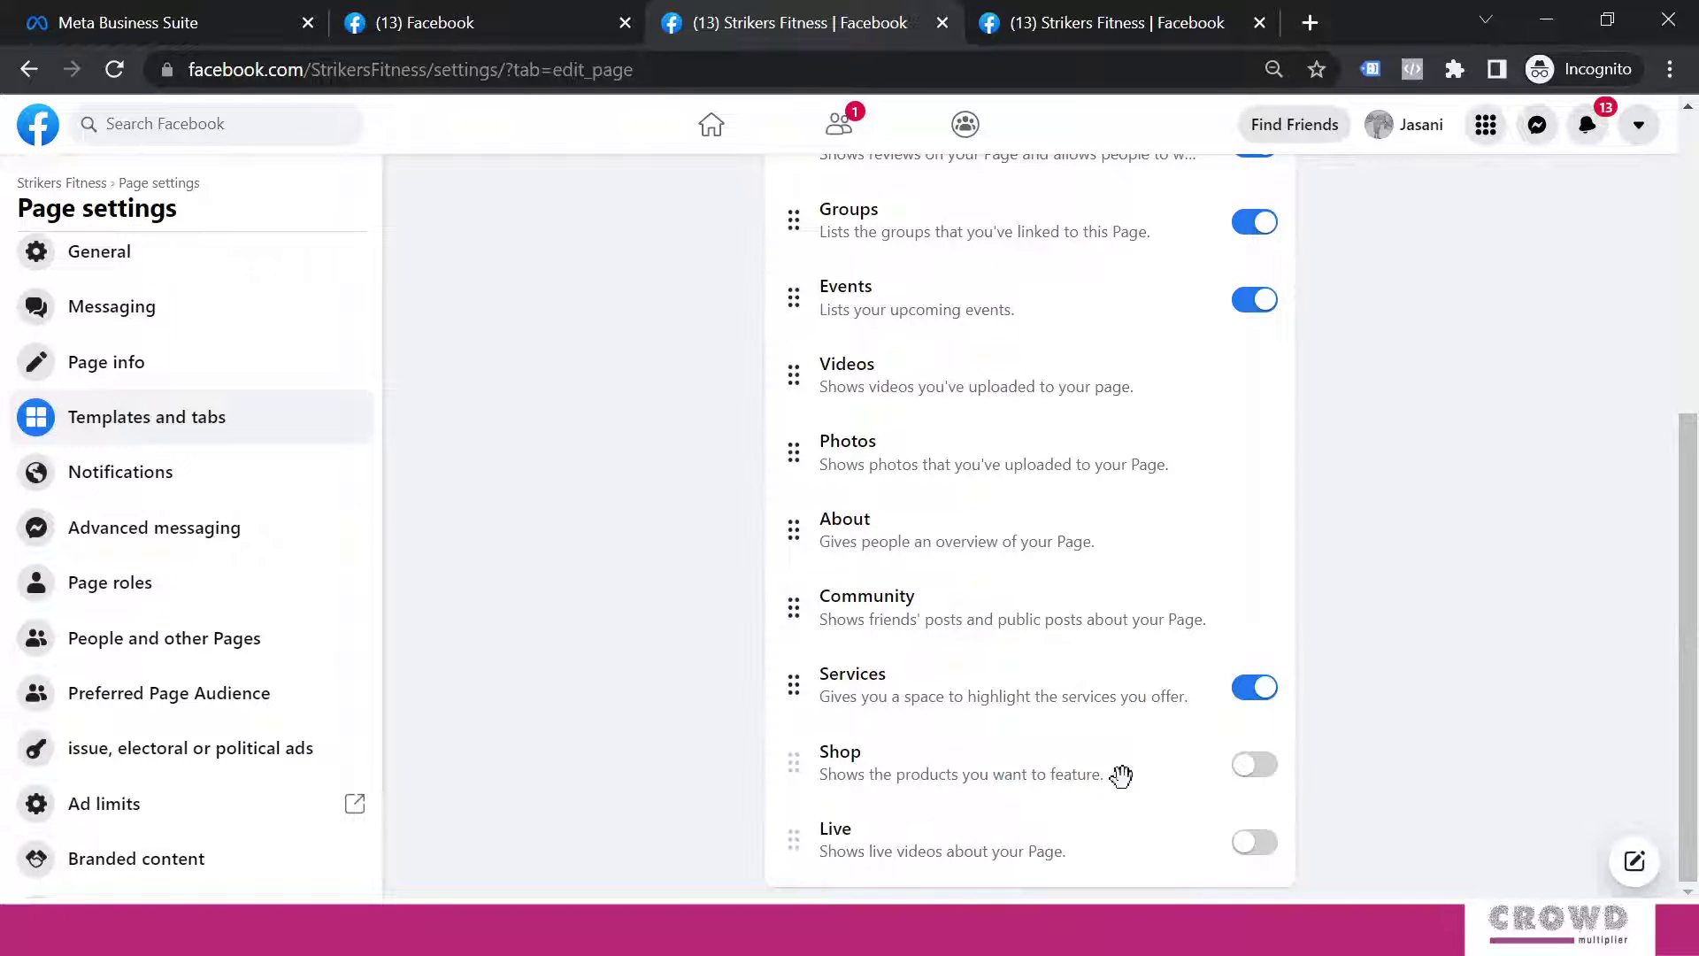
Move Services up the tab order to sit directly after Home, above Reviews.
left_click_drag(796, 678, 794, 414)
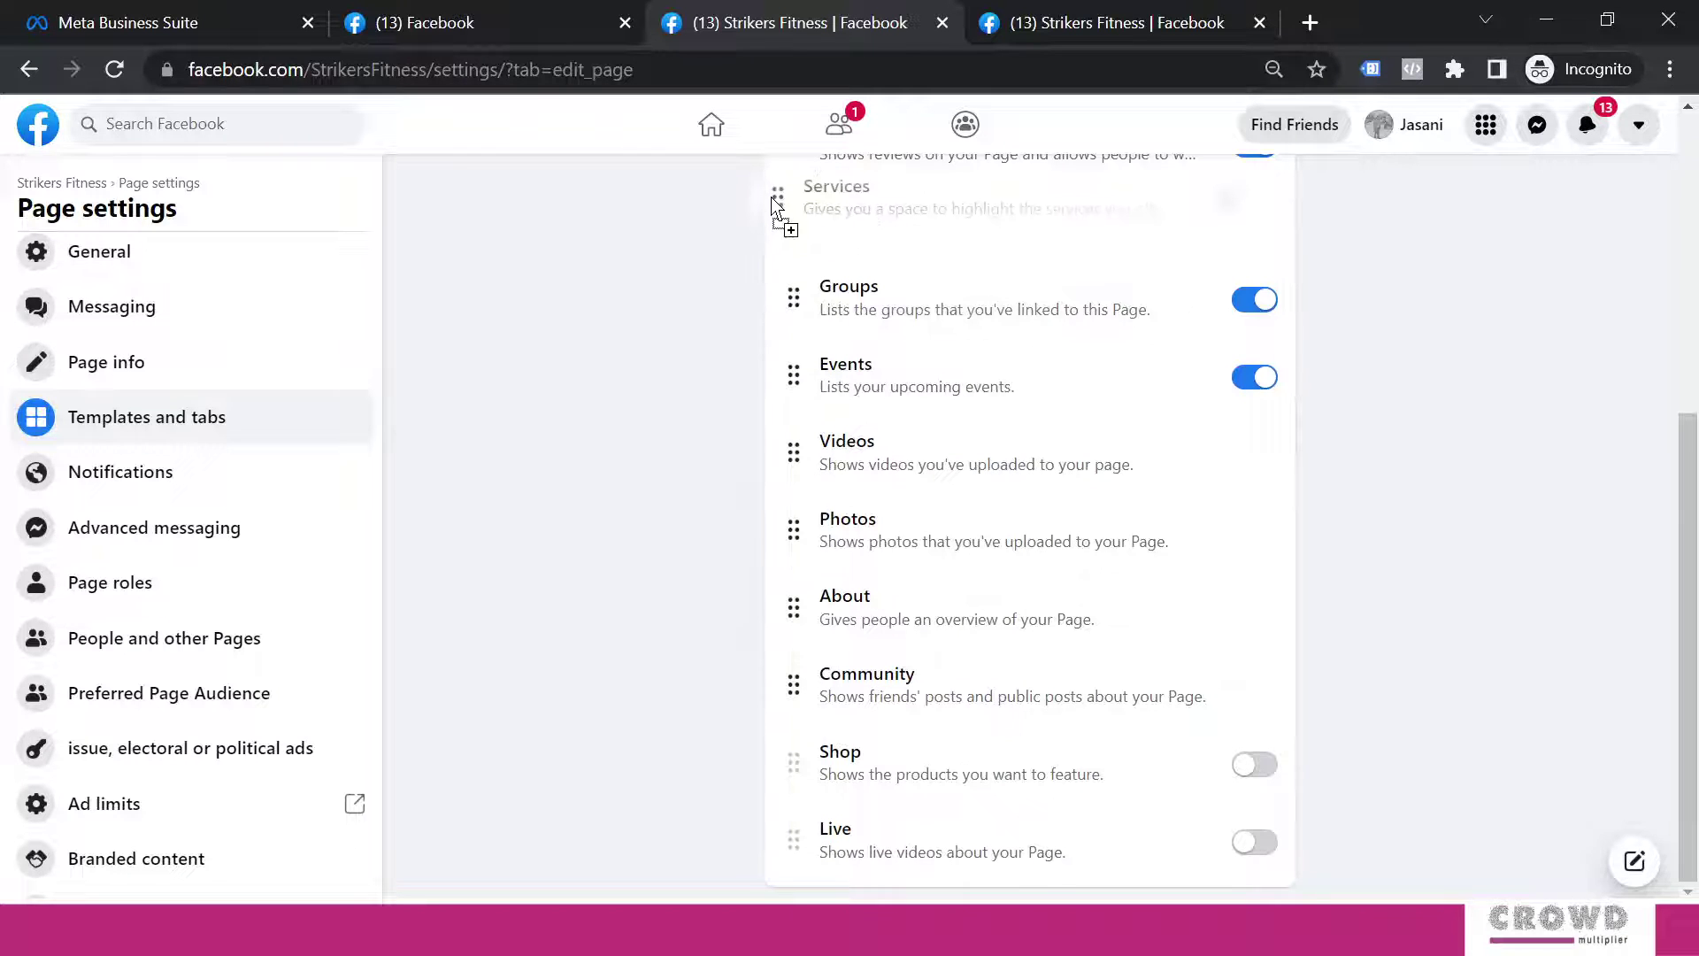
left_click_drag(791, 409, 788, 217)
left_click_drag(1686, 464, 1675, 365)
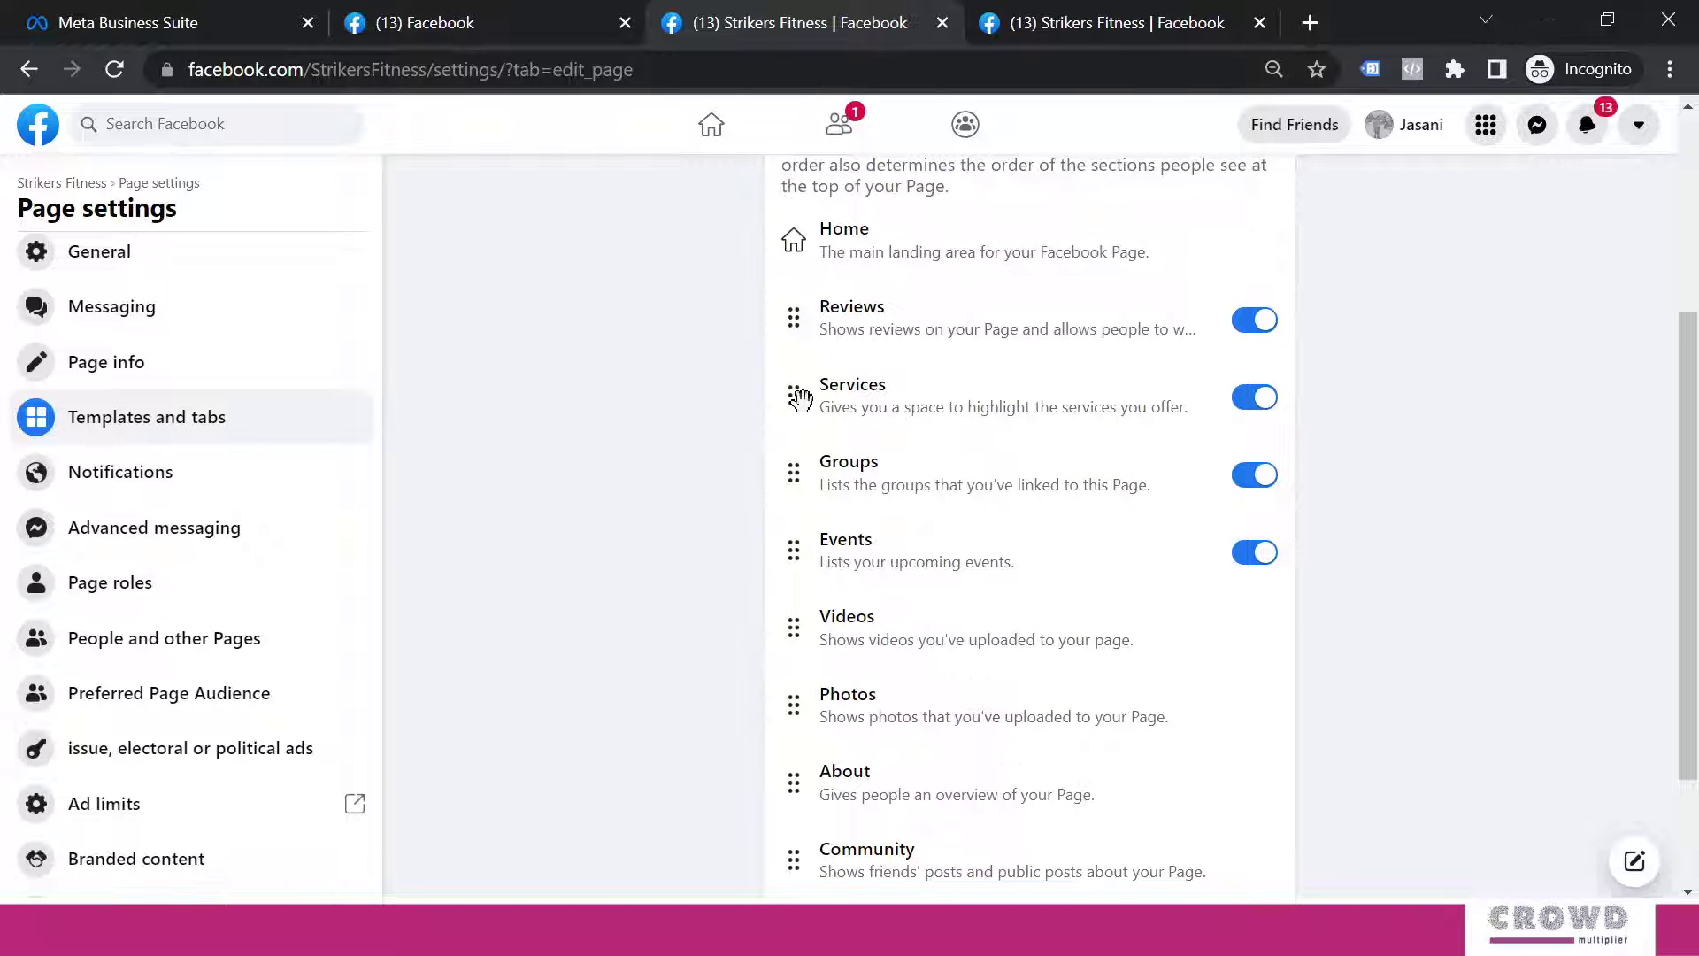
left_click_drag(799, 393, 793, 329)
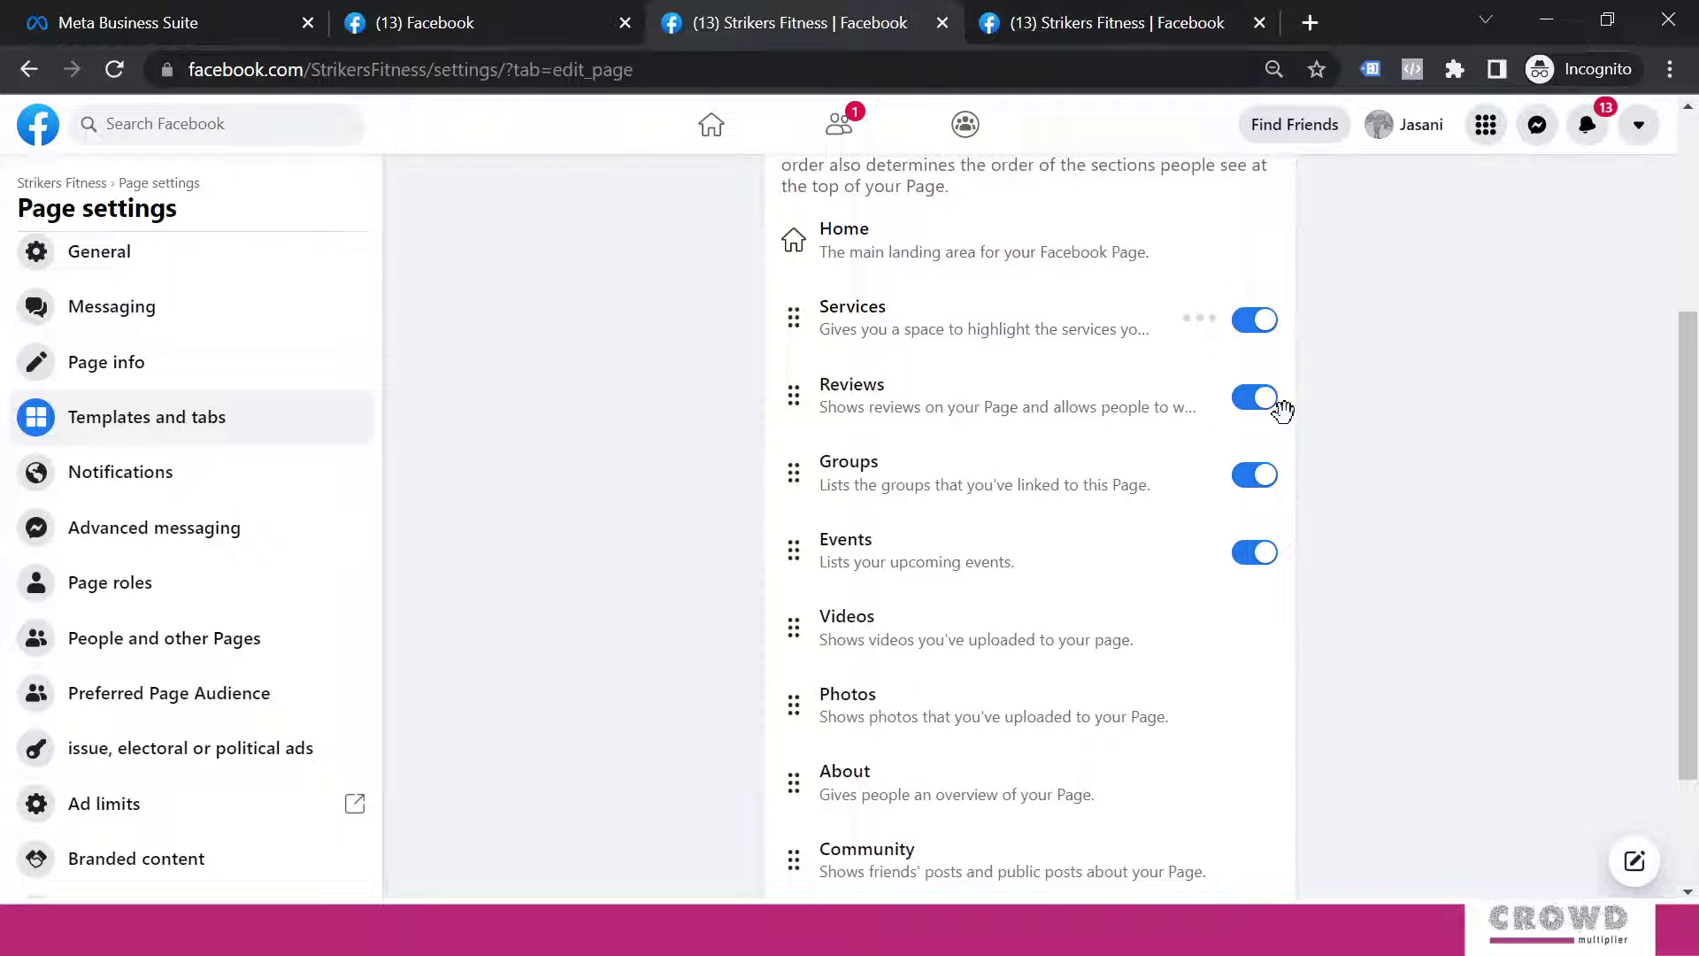
left_click_drag(1690, 425, 1690, 326)
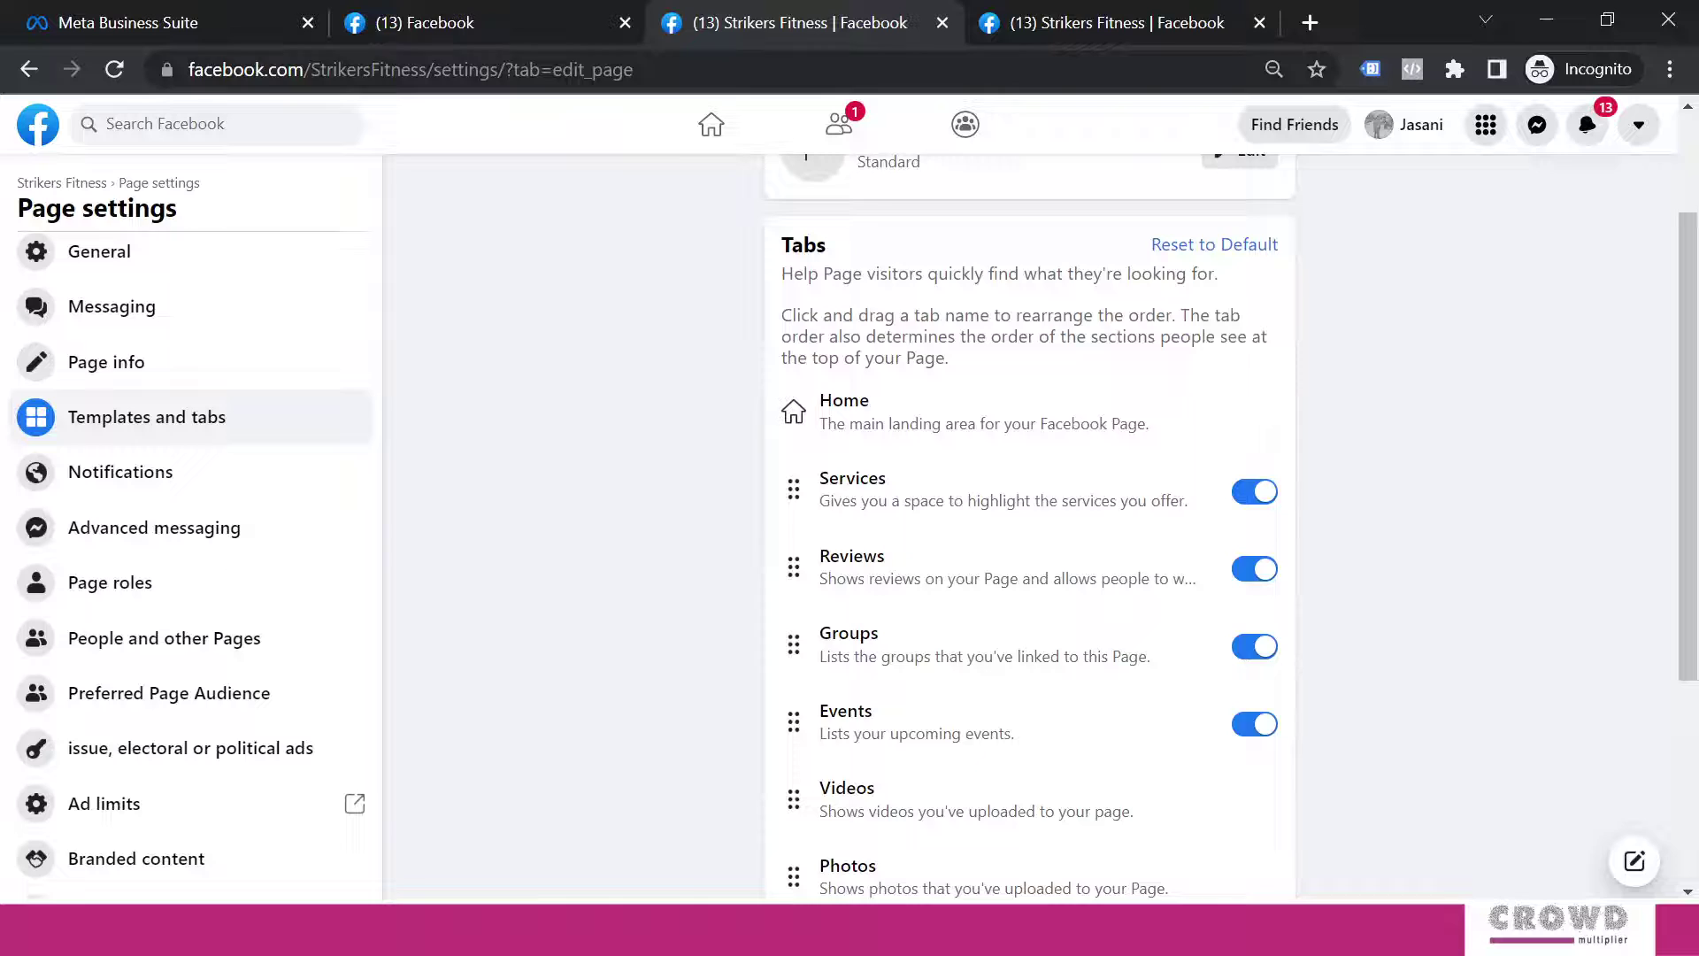
Go back to the Strikers Fitness Page, open its Services tab and start a new service.
left_click(523, 21)
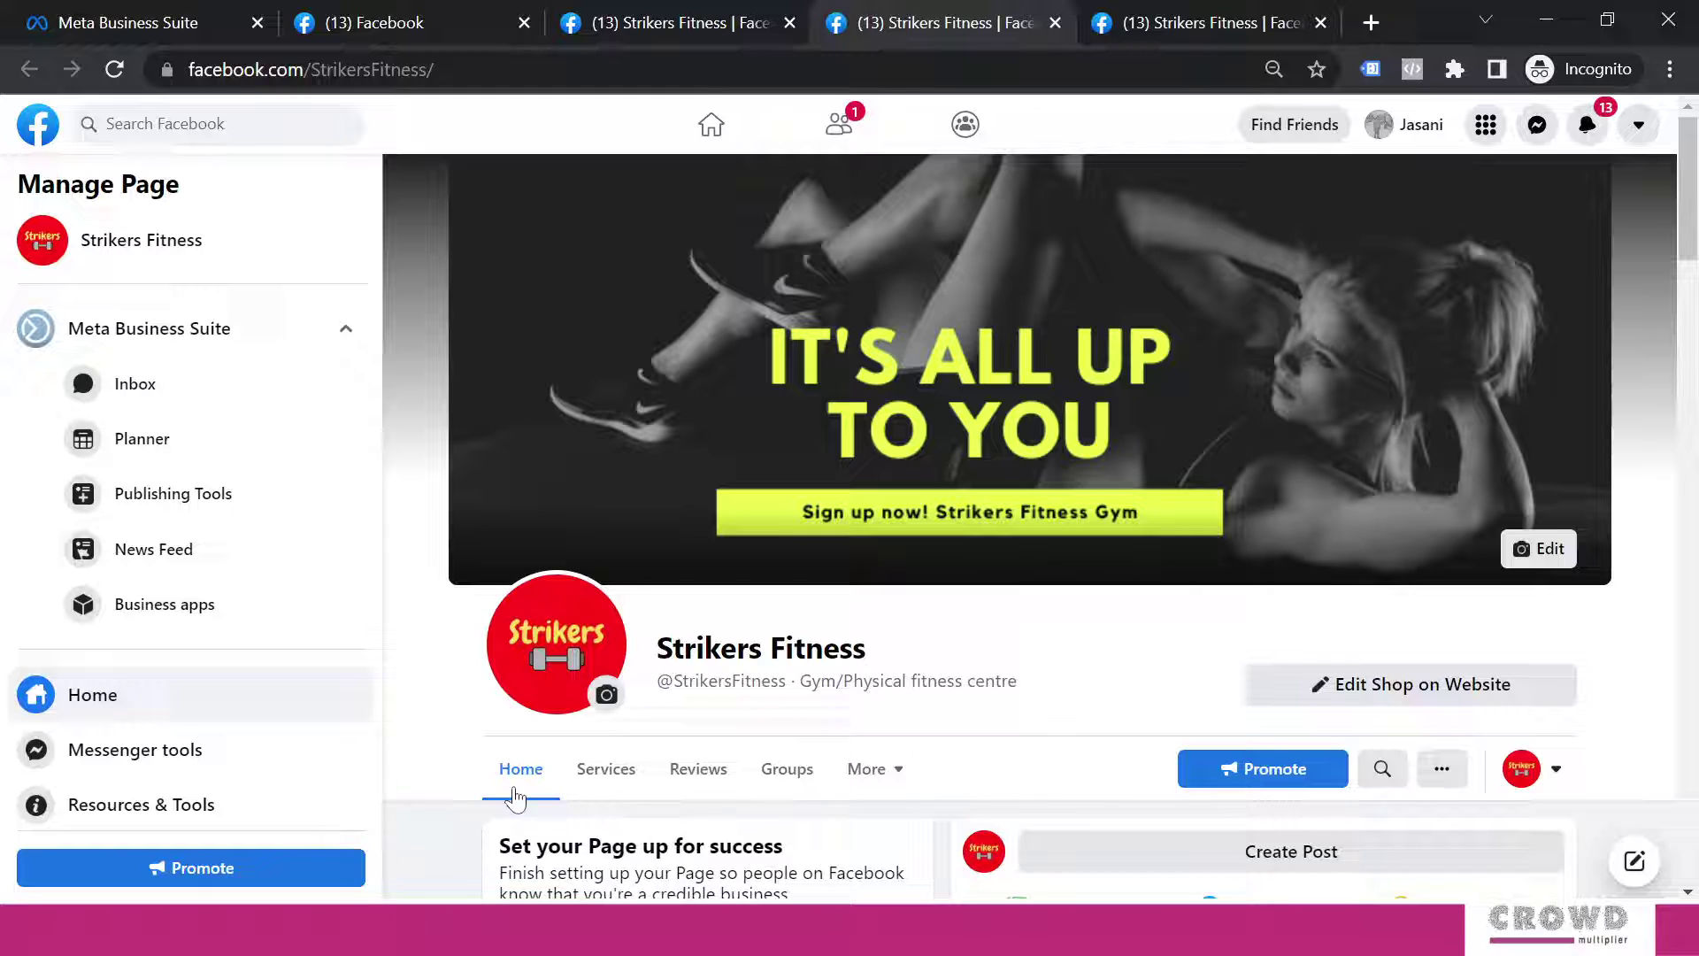
left_click(605, 777)
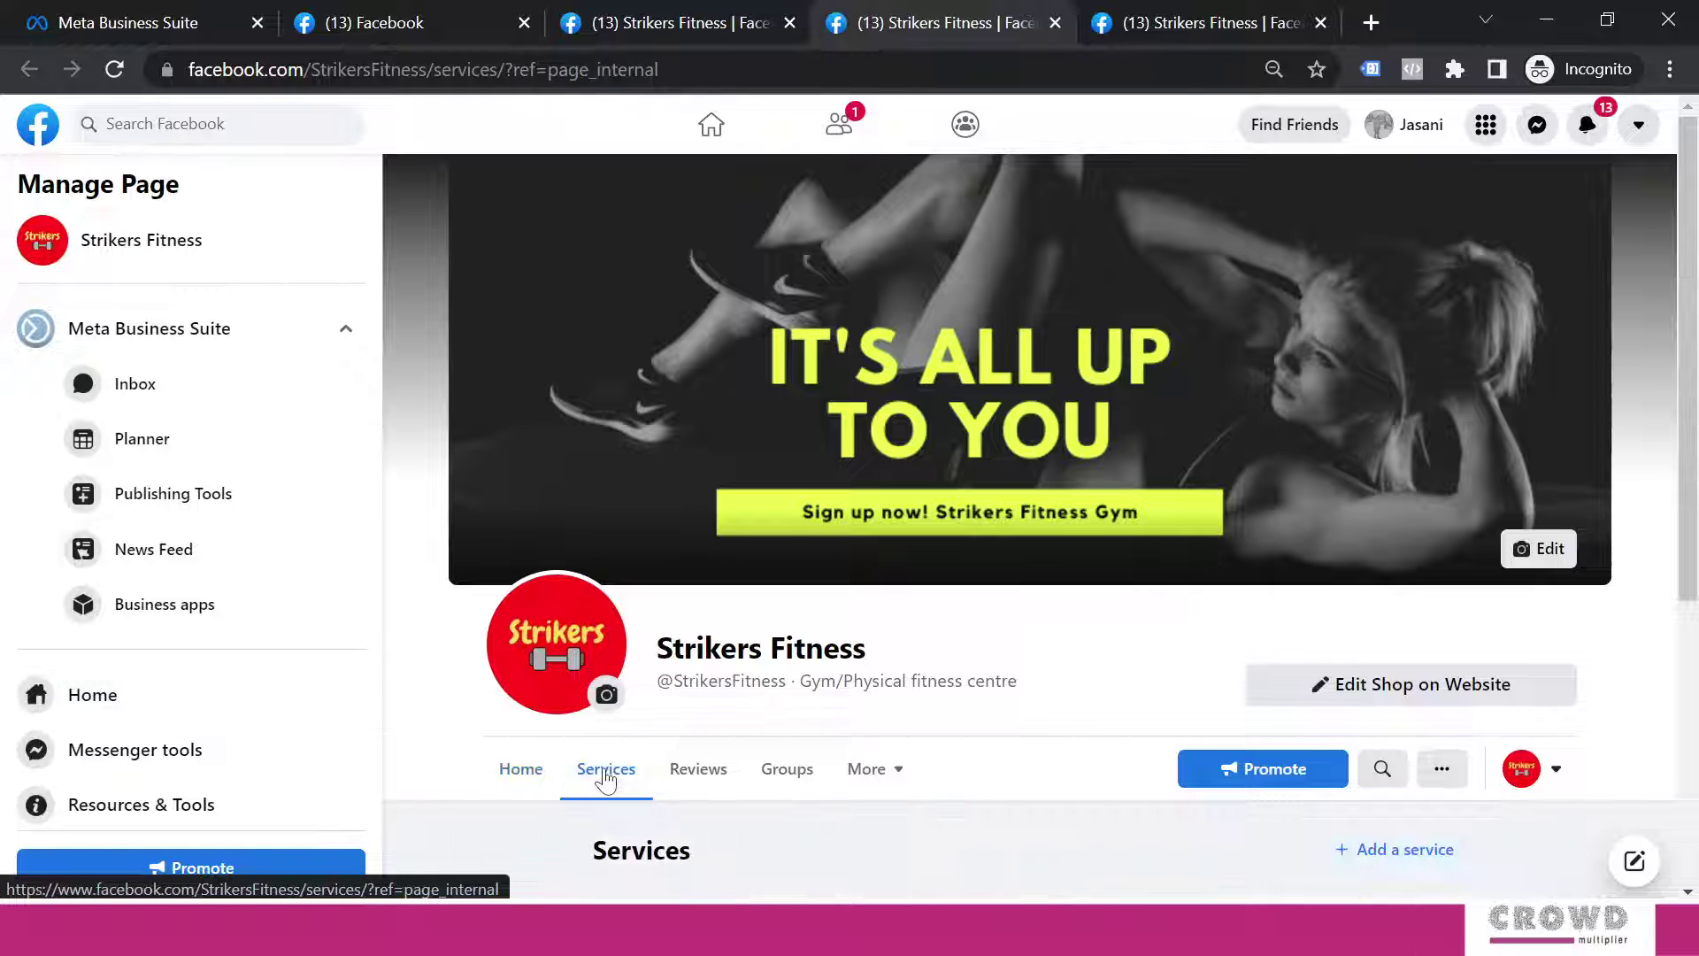
left_click_drag(1691, 439, 1695, 732)
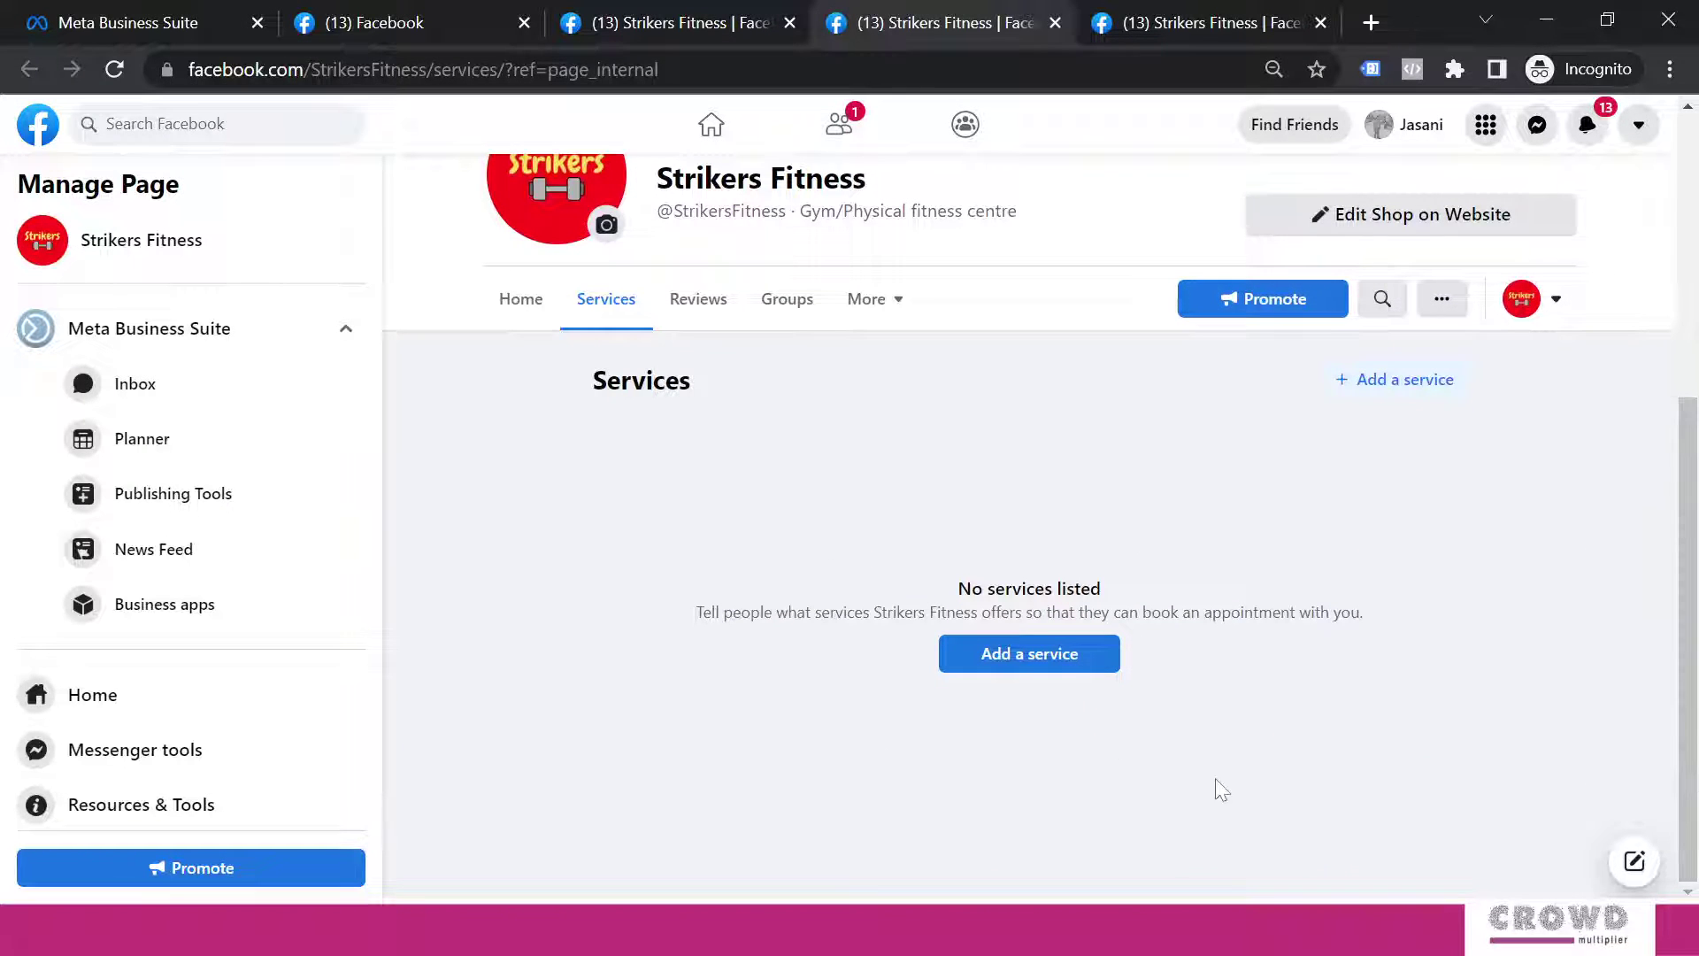
left_click(1051, 670)
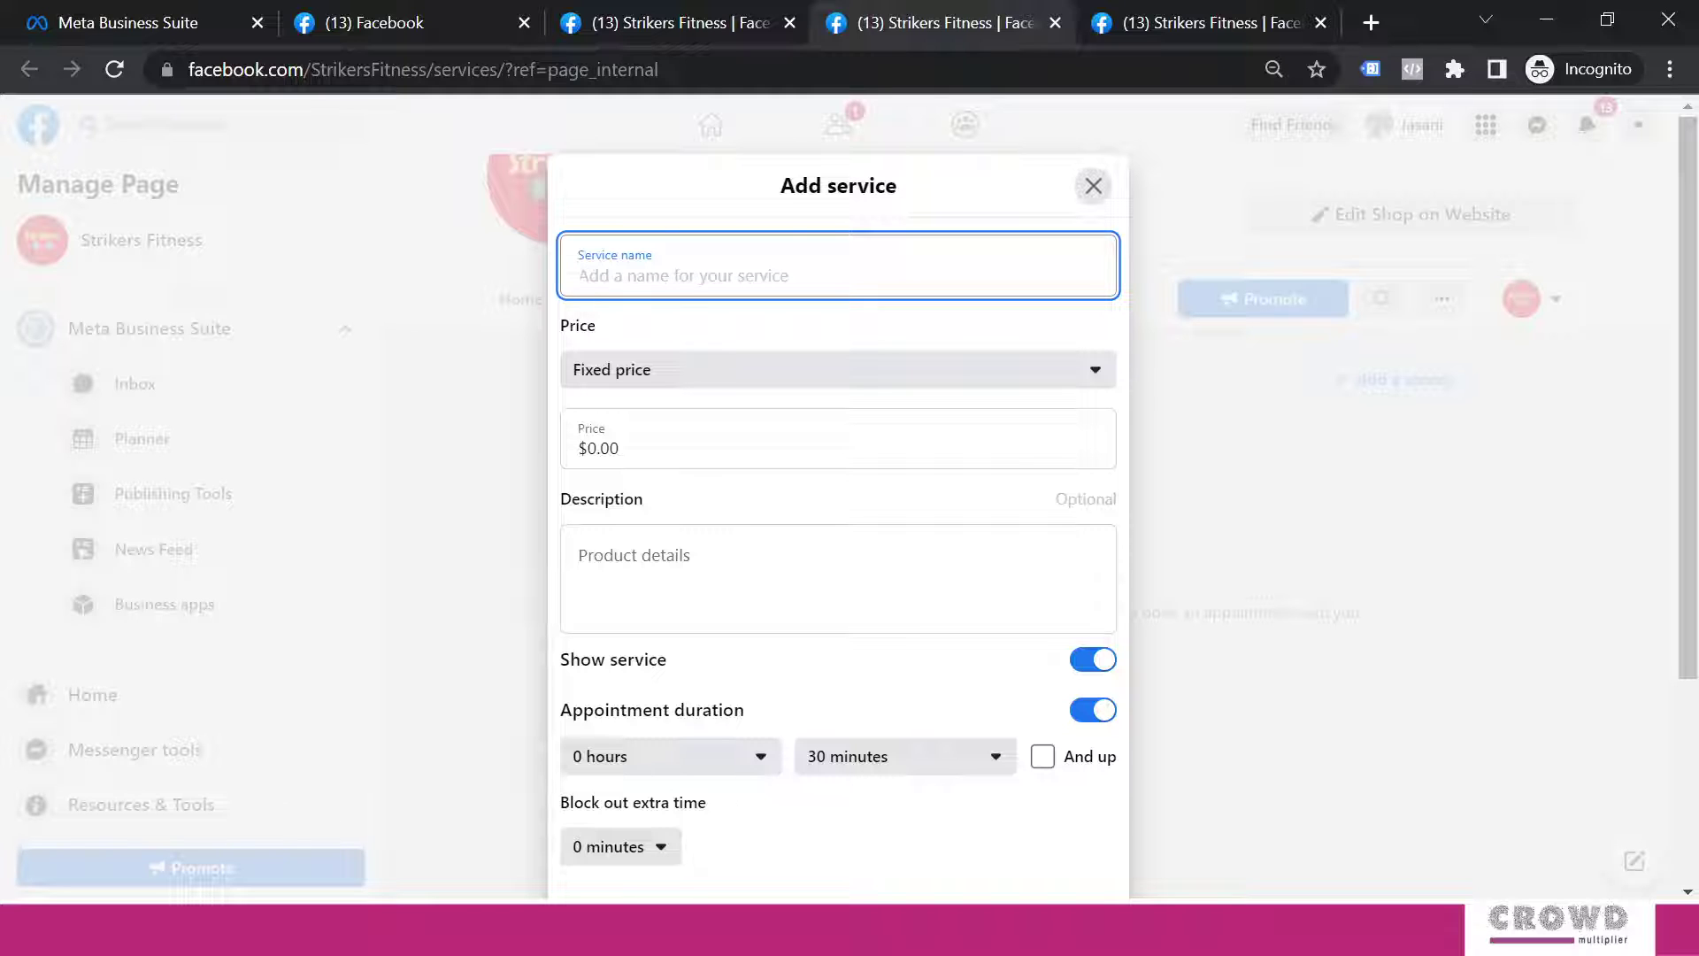
Name the service 'Diet Consultation' with a fixed price of 250.
type("Diet Consultation")
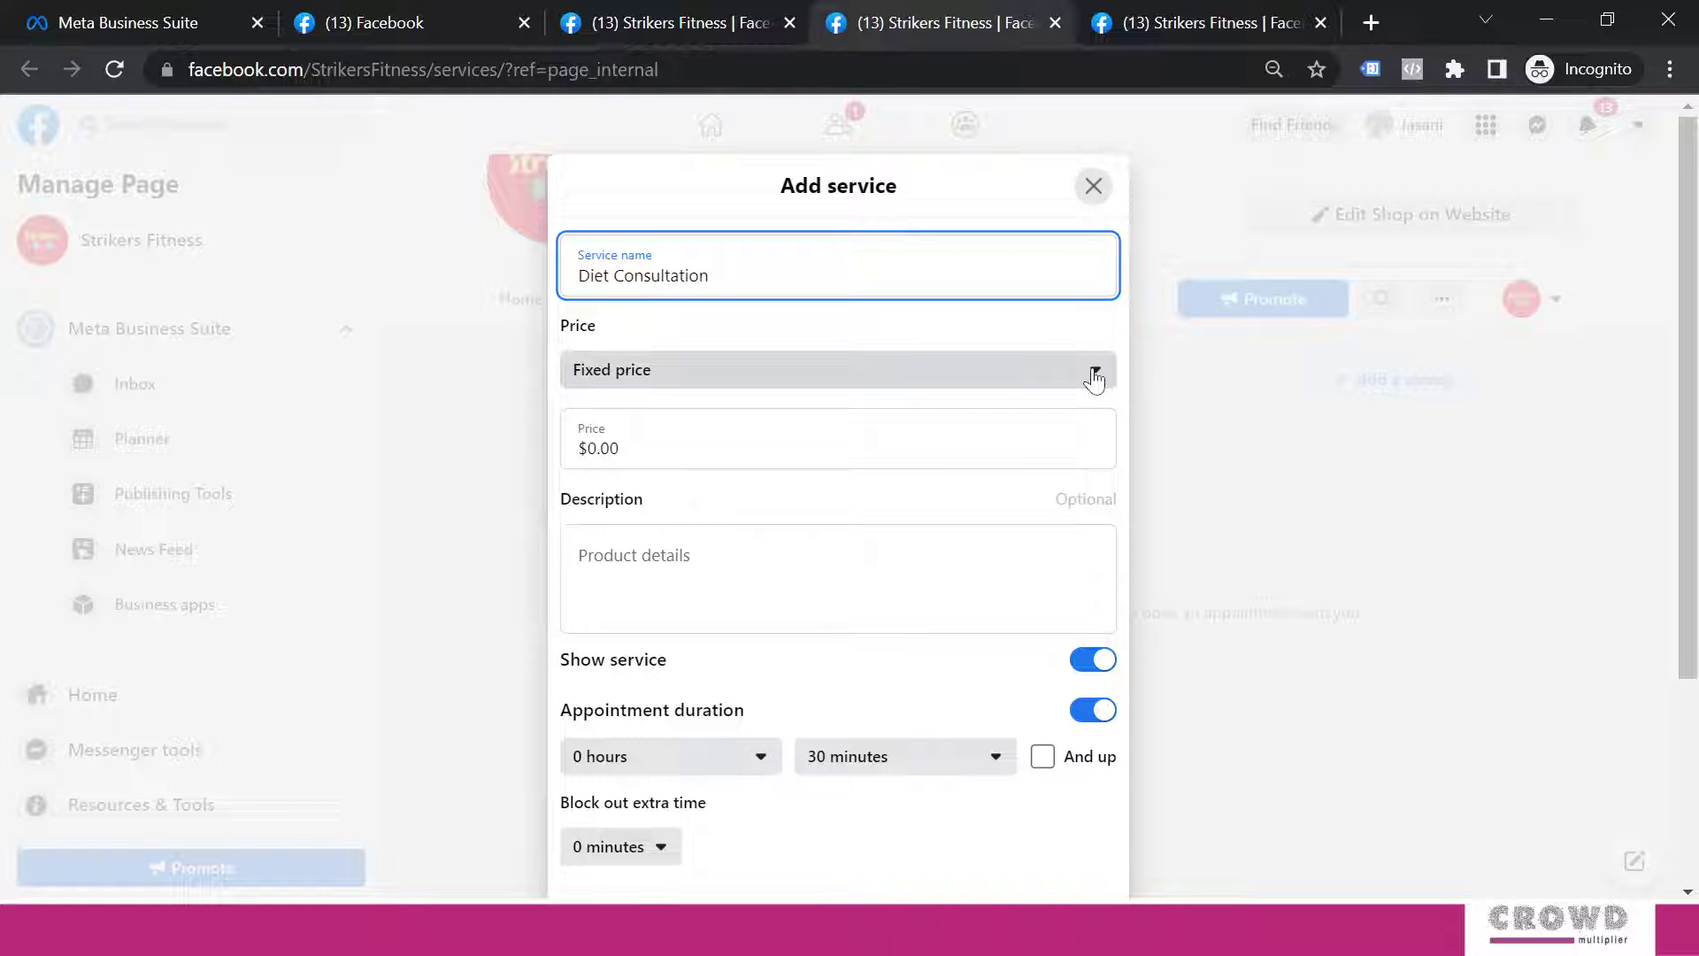
left_click(1095, 375)
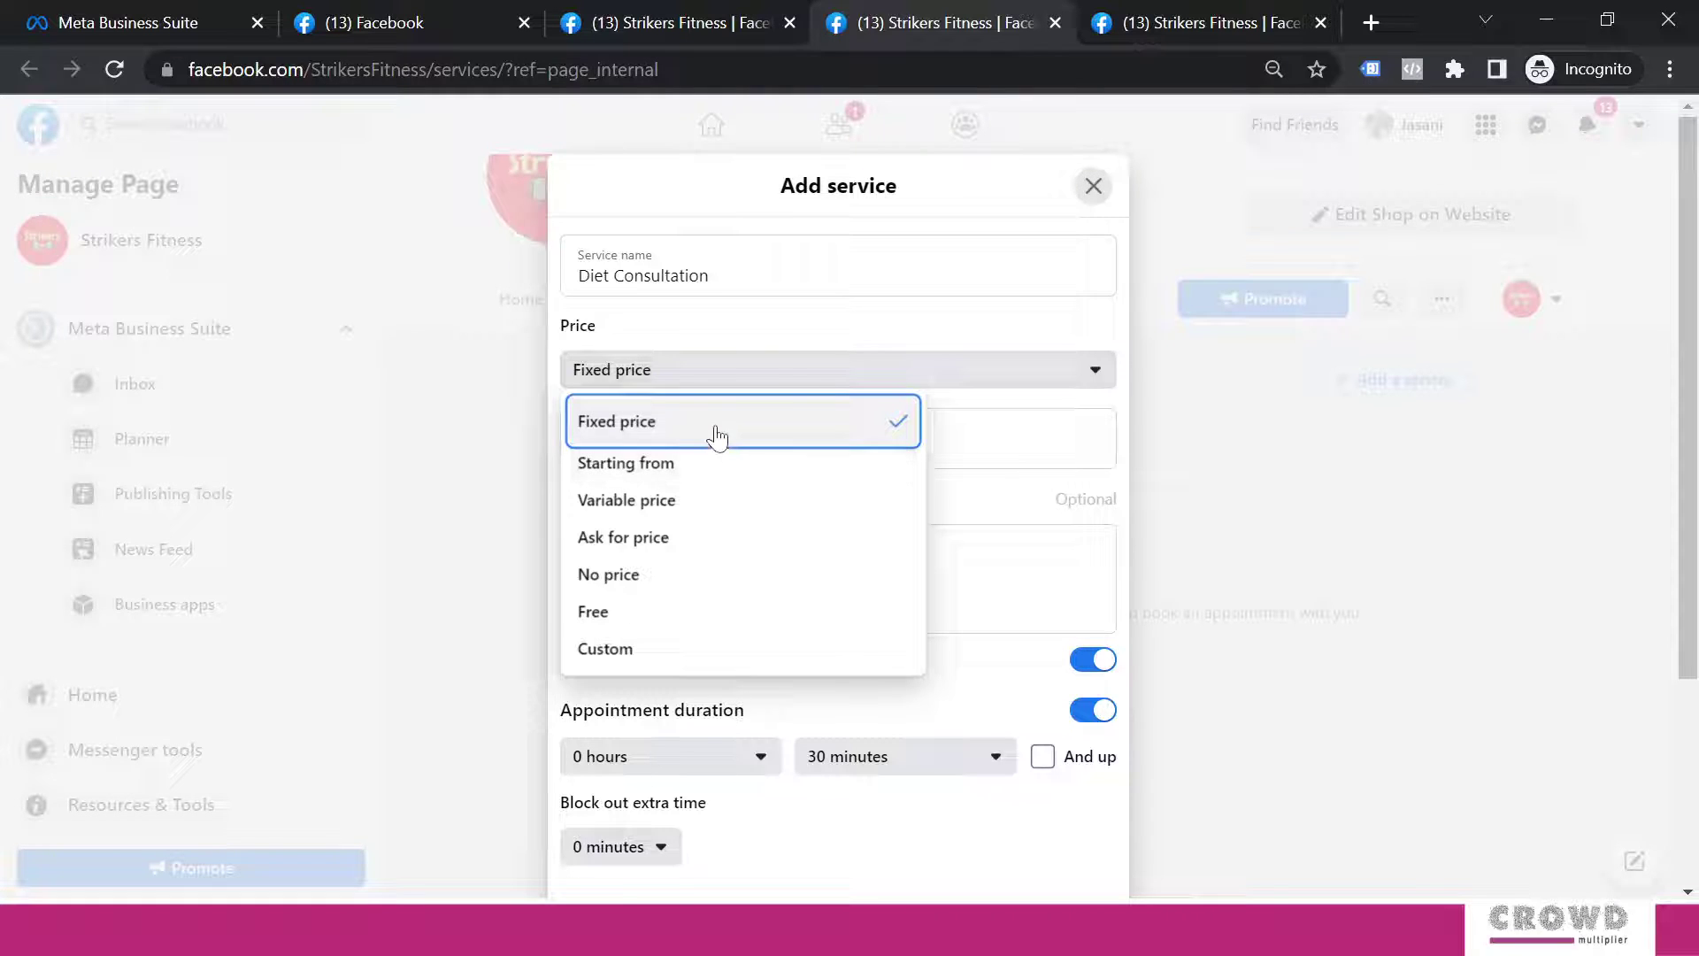
left_click(713, 426)
left_click(603, 448)
double_click(603, 448)
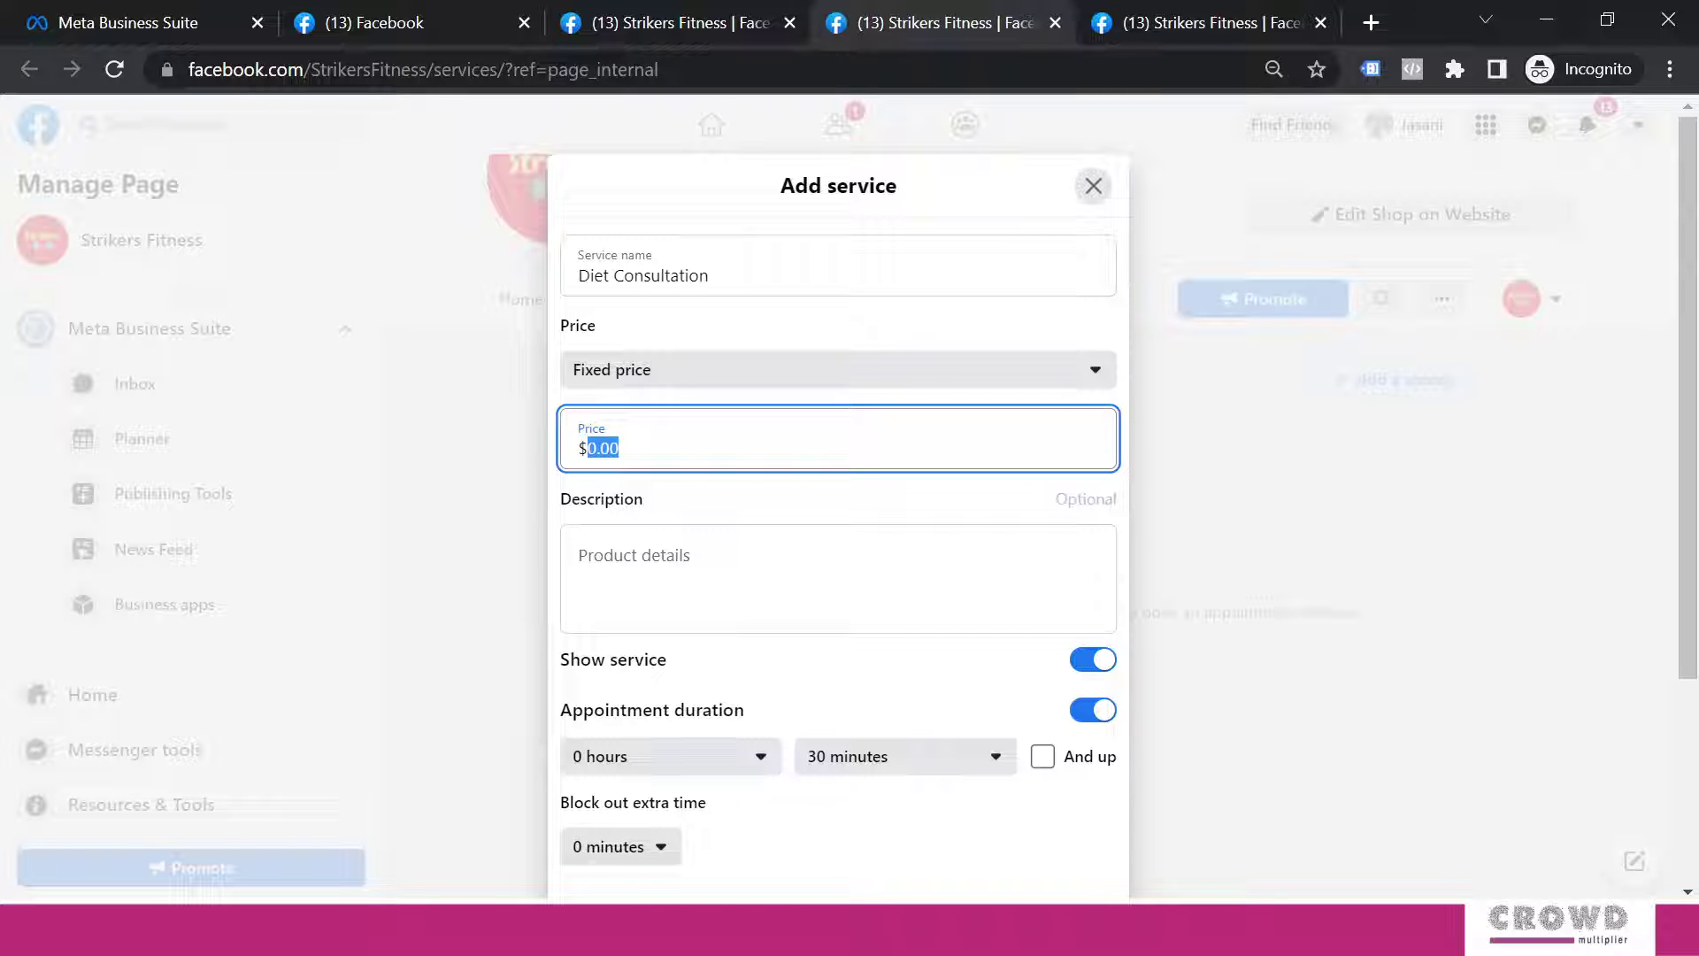
type("600")
key("BackSpace")
key("BackSpace")
key("BackSpace")
type("₹ ")
type("250")
key("Tab")
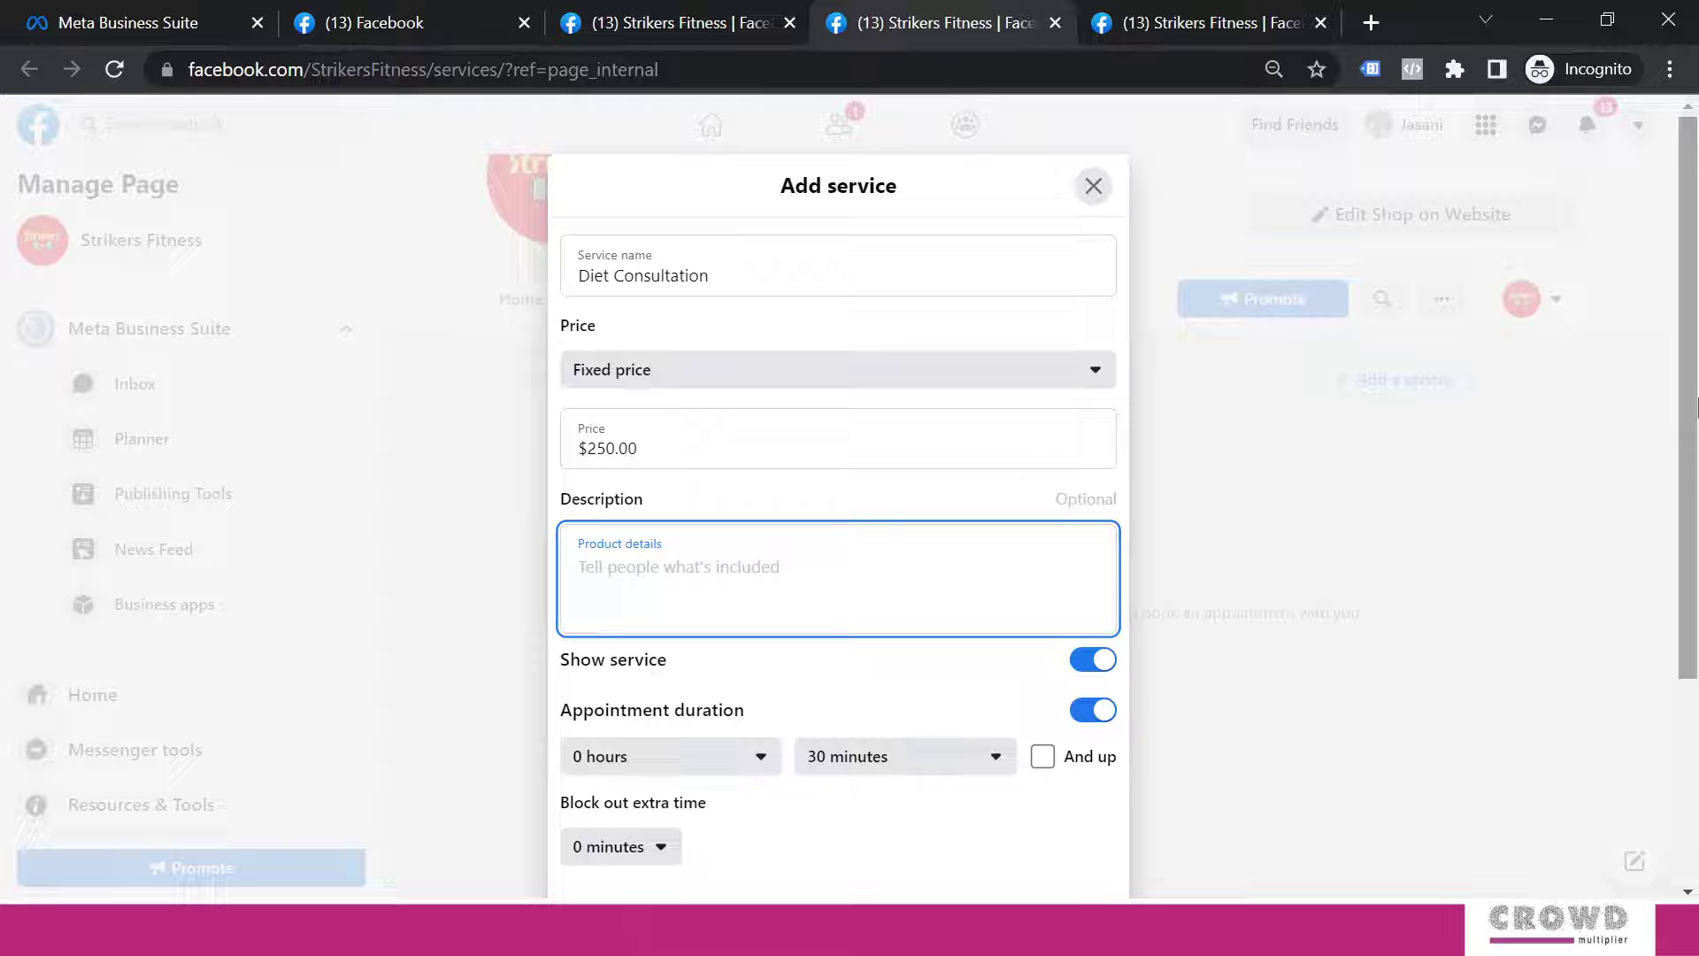
Keep a fixed appointment duration and change the price's currency symbol to ₹.
scroll(1695, 443, "down", 1)
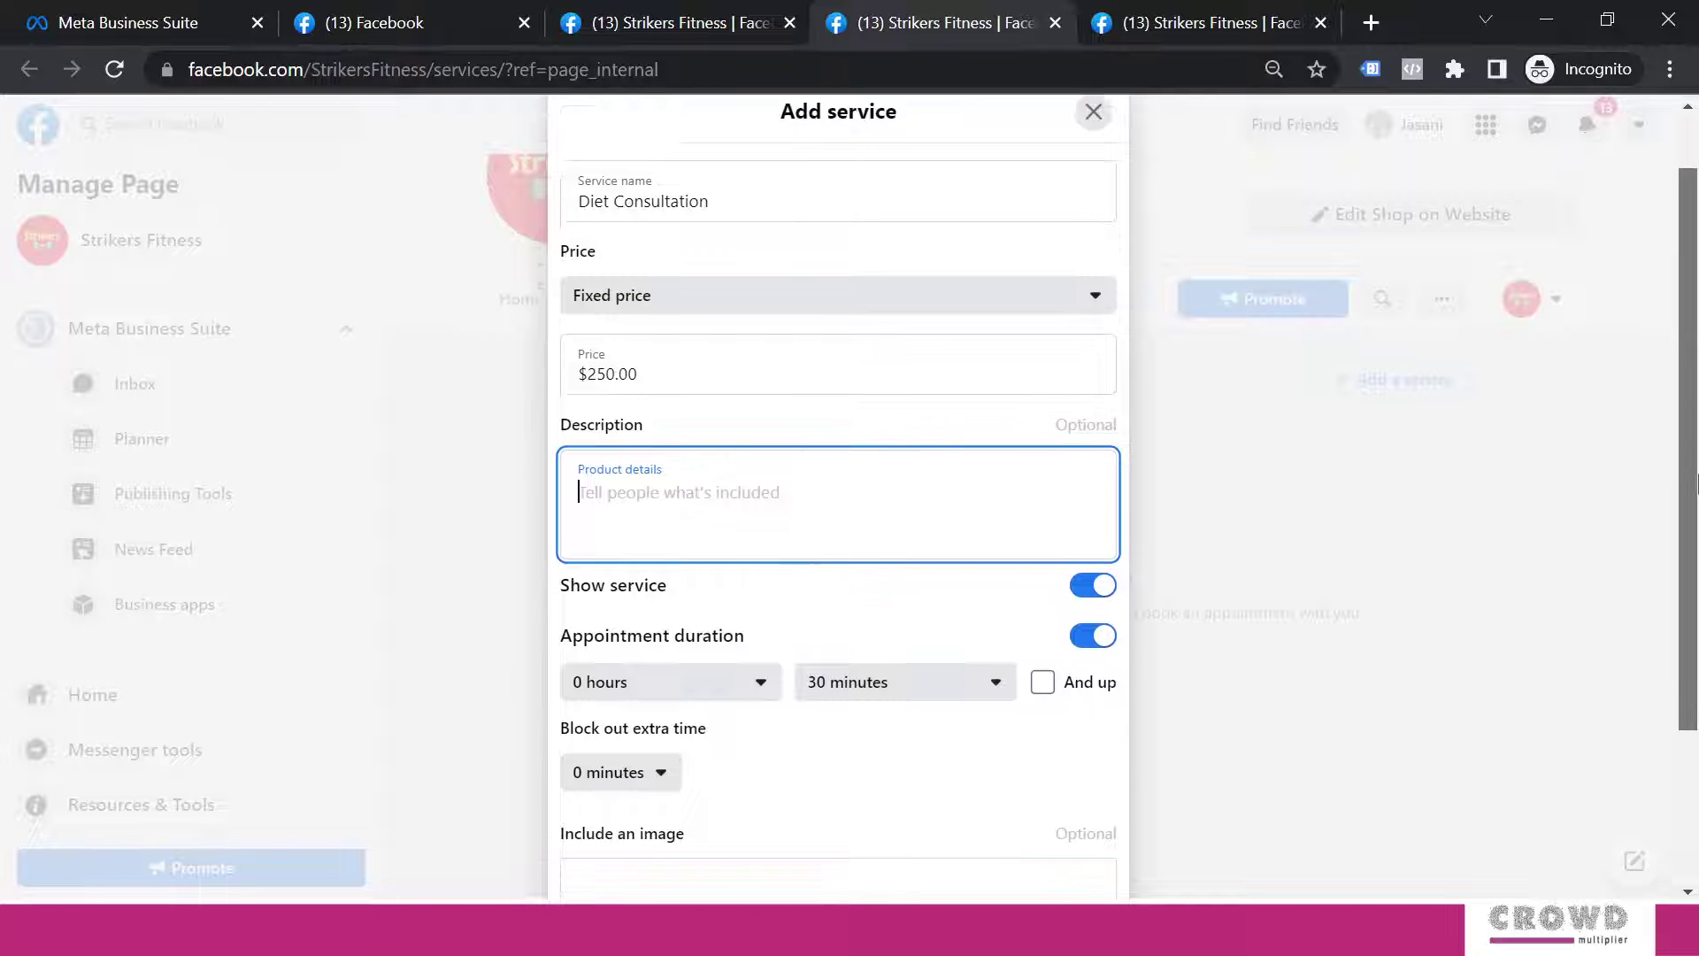
scroll(1695, 443, "down", 1)
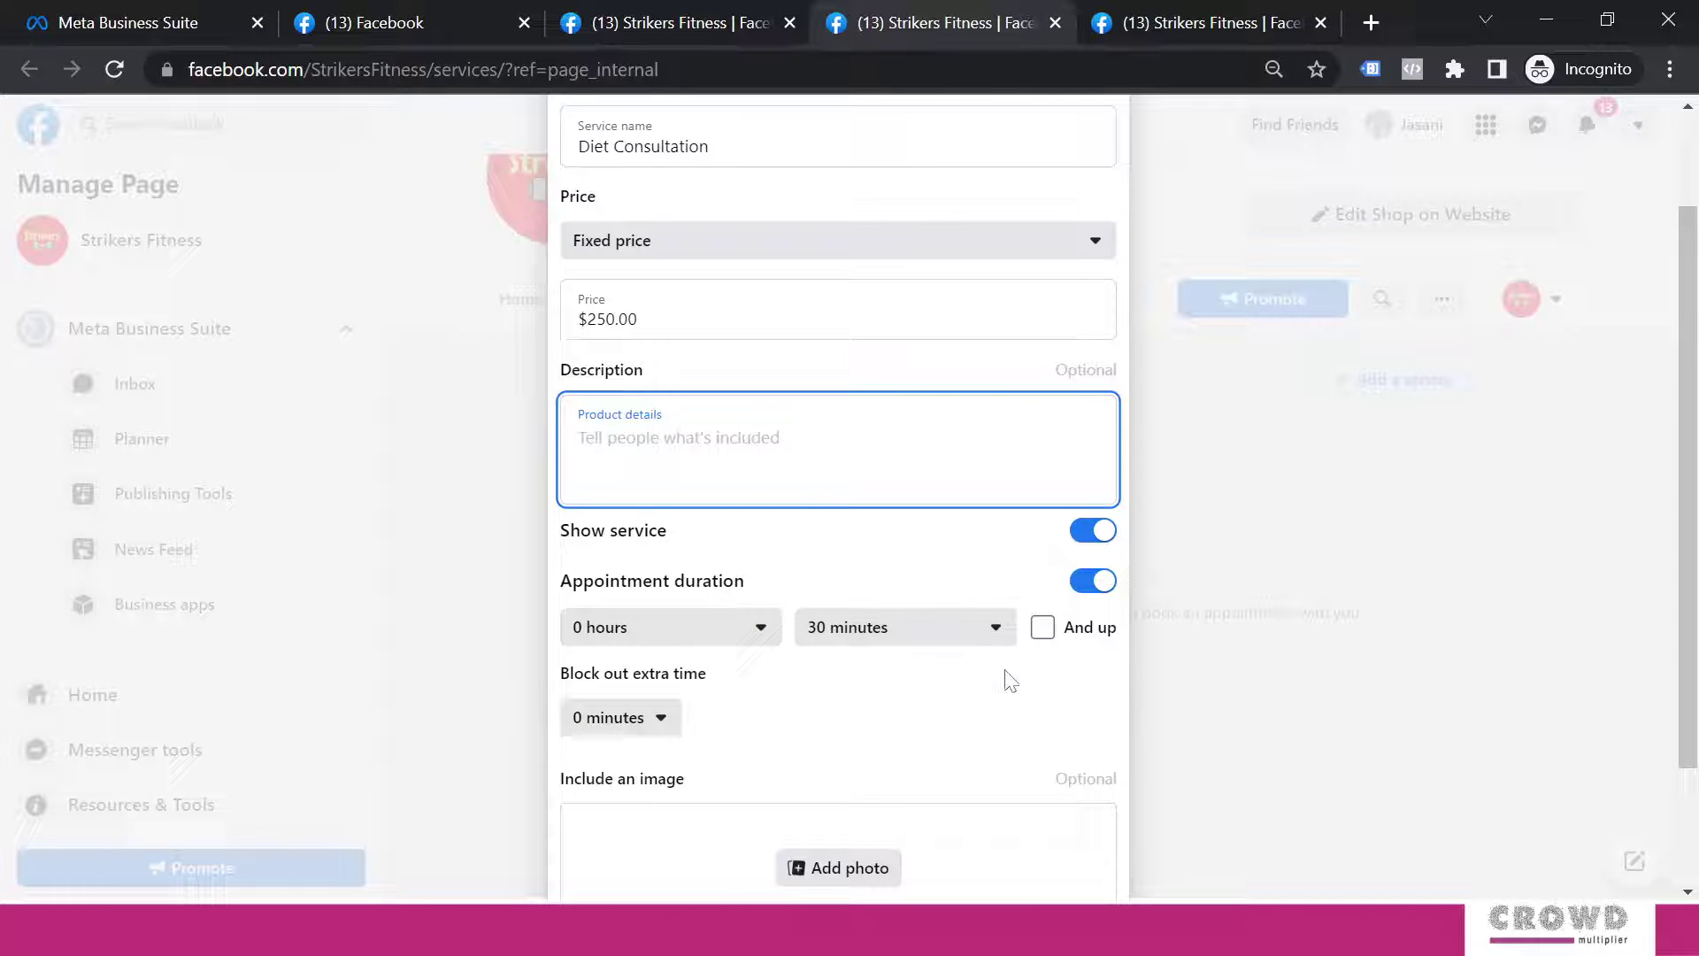
left_click(1042, 627)
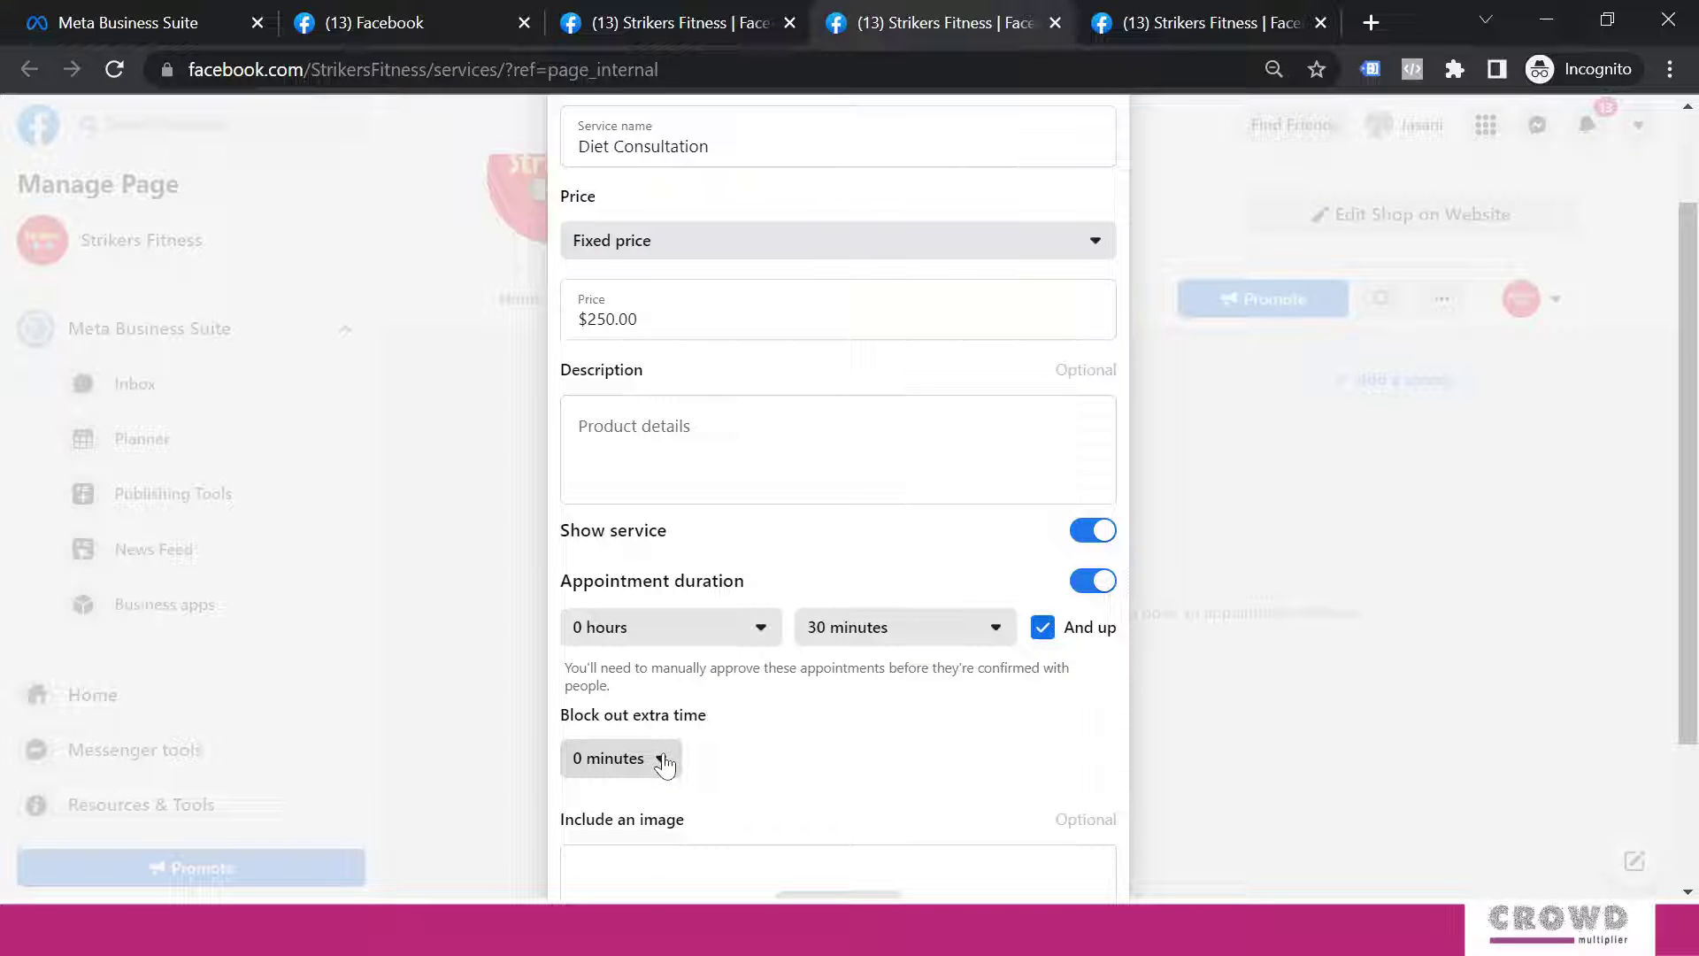
left_click(1043, 630)
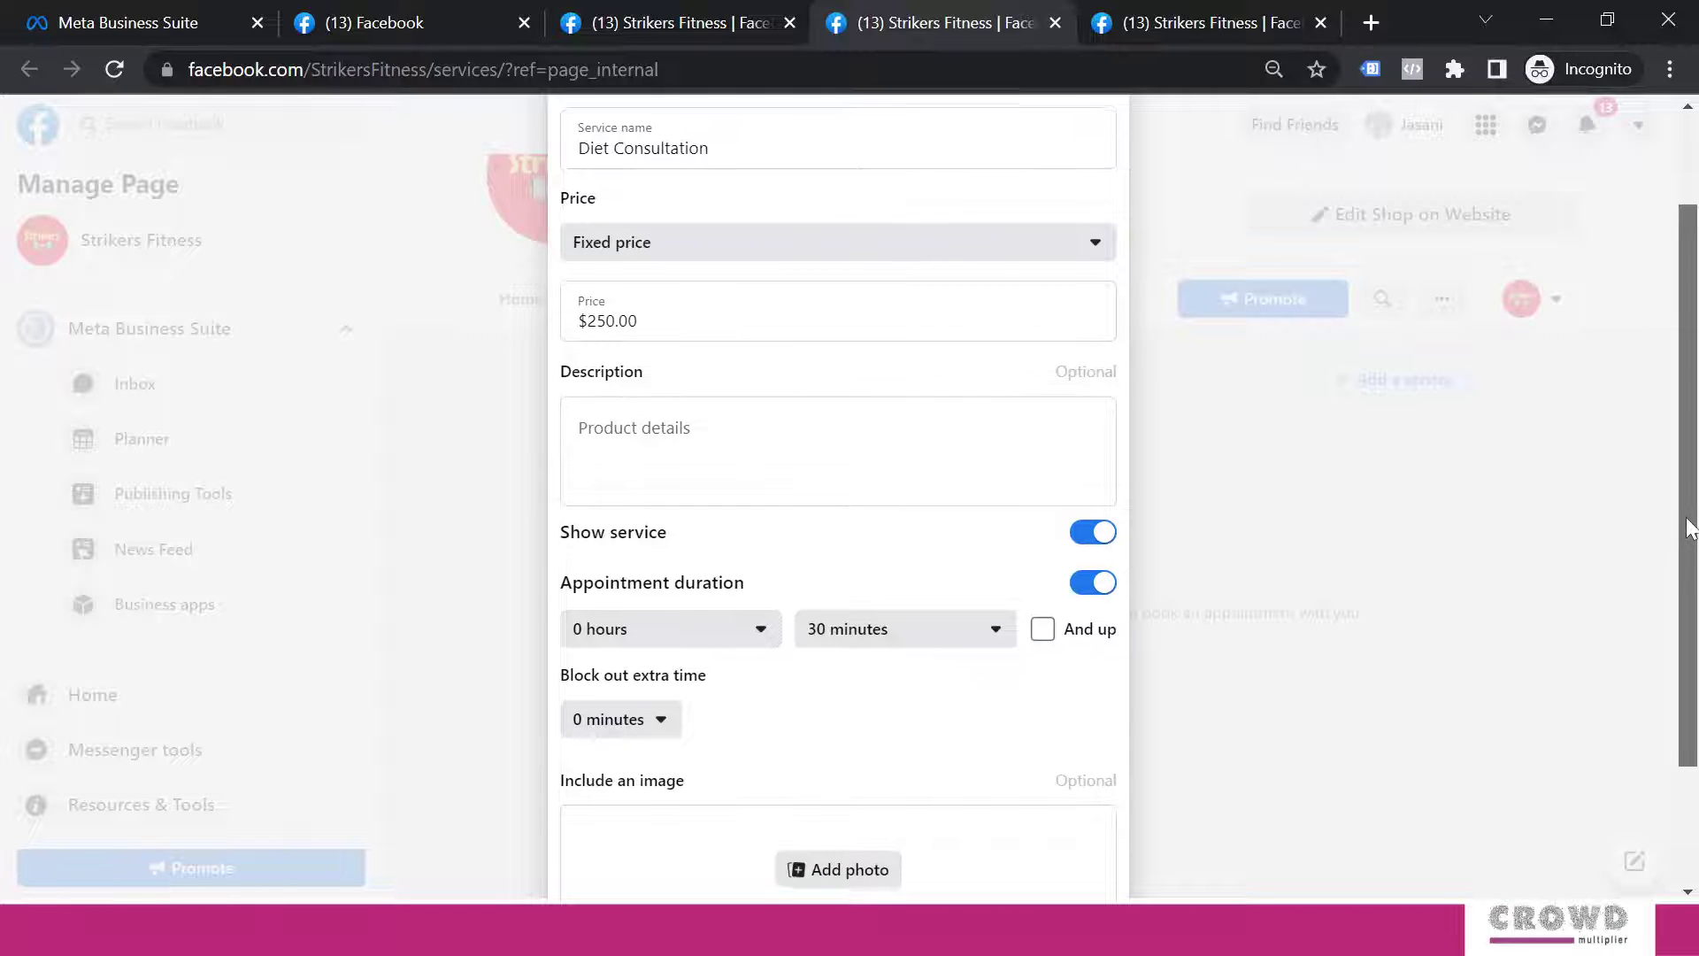
scroll(1691, 528, "up", 2)
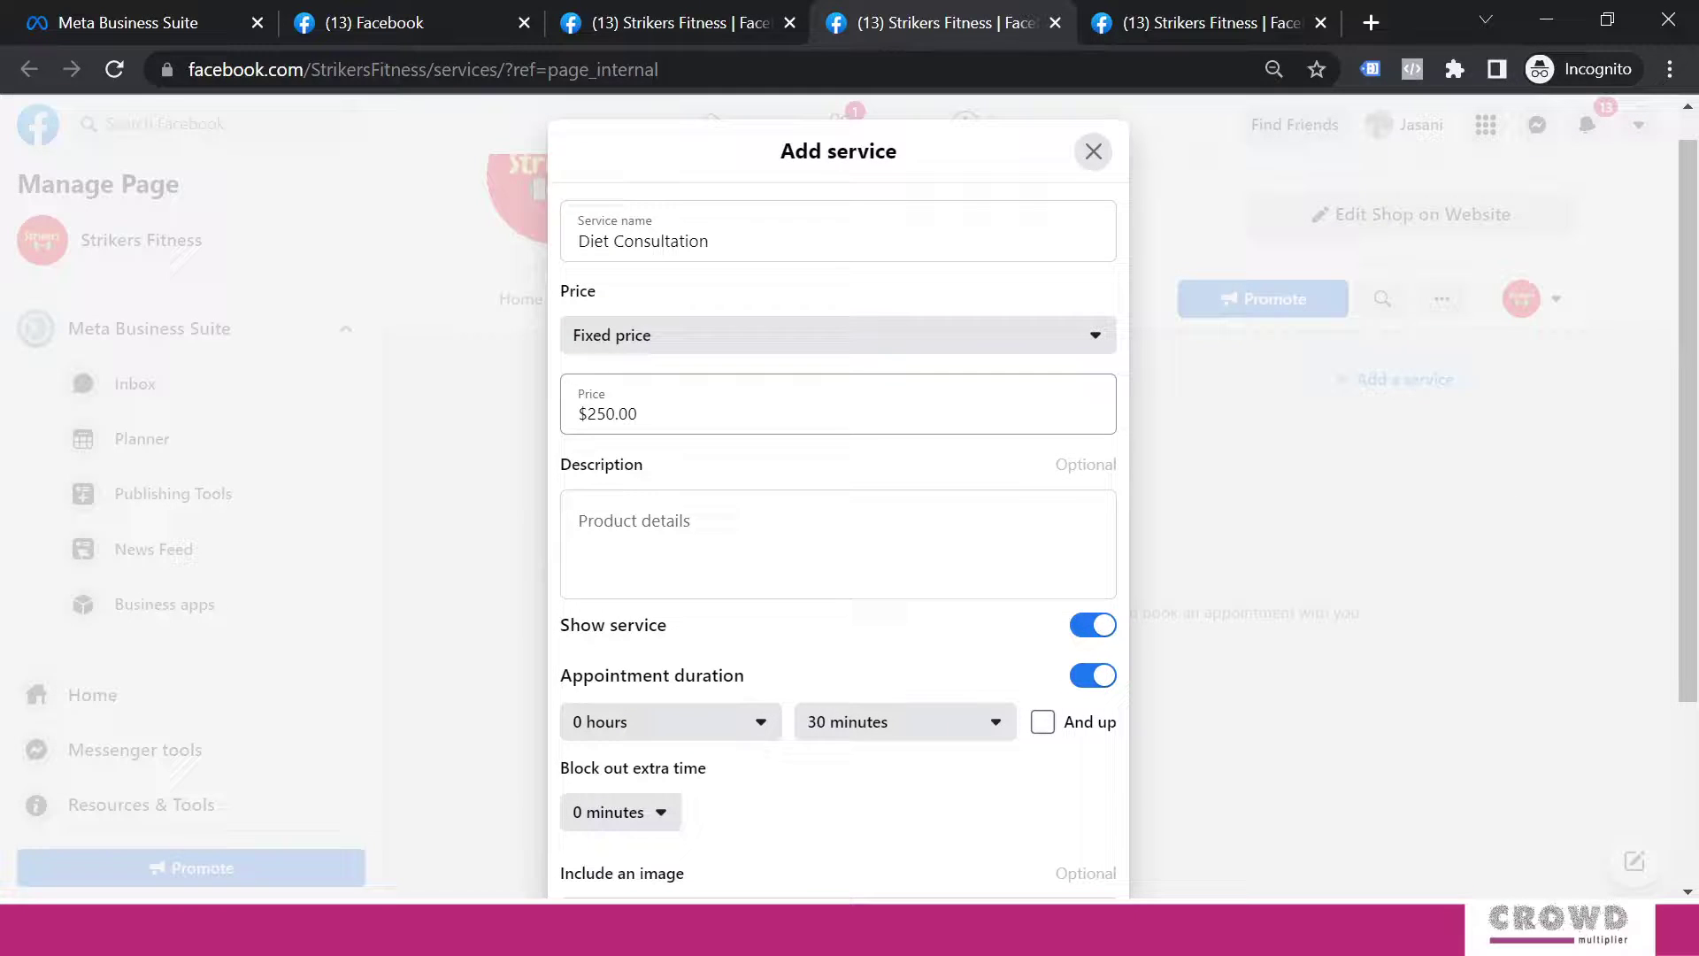
left_click(587, 413)
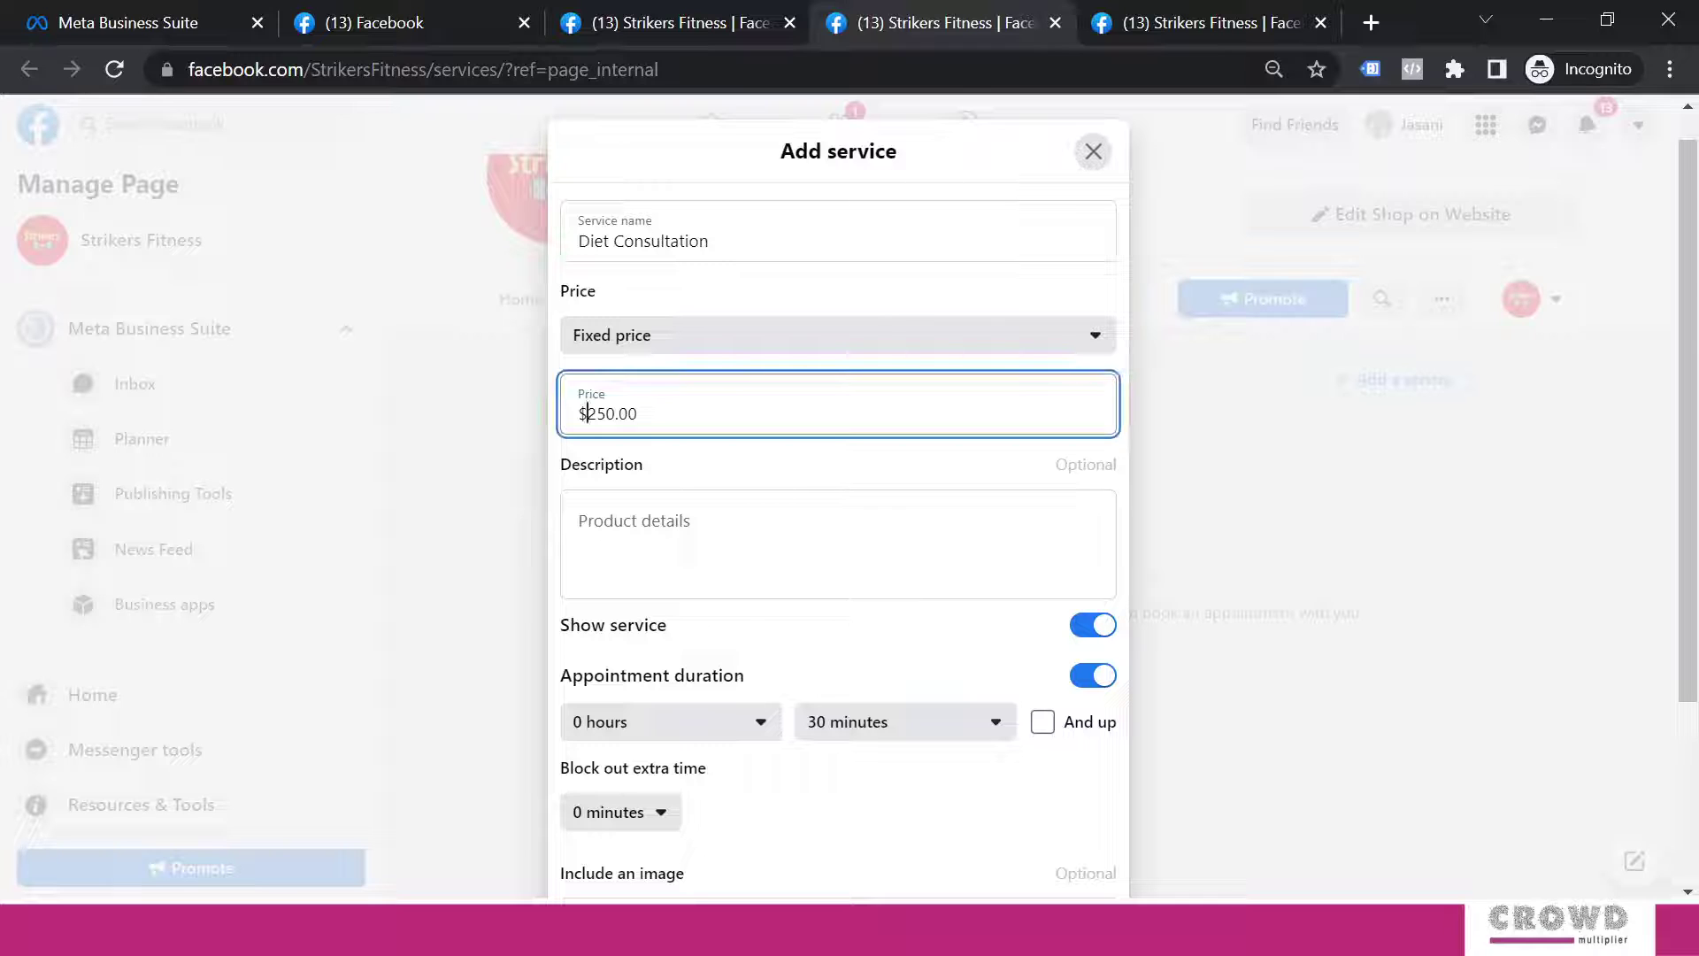
key("BackSpace")
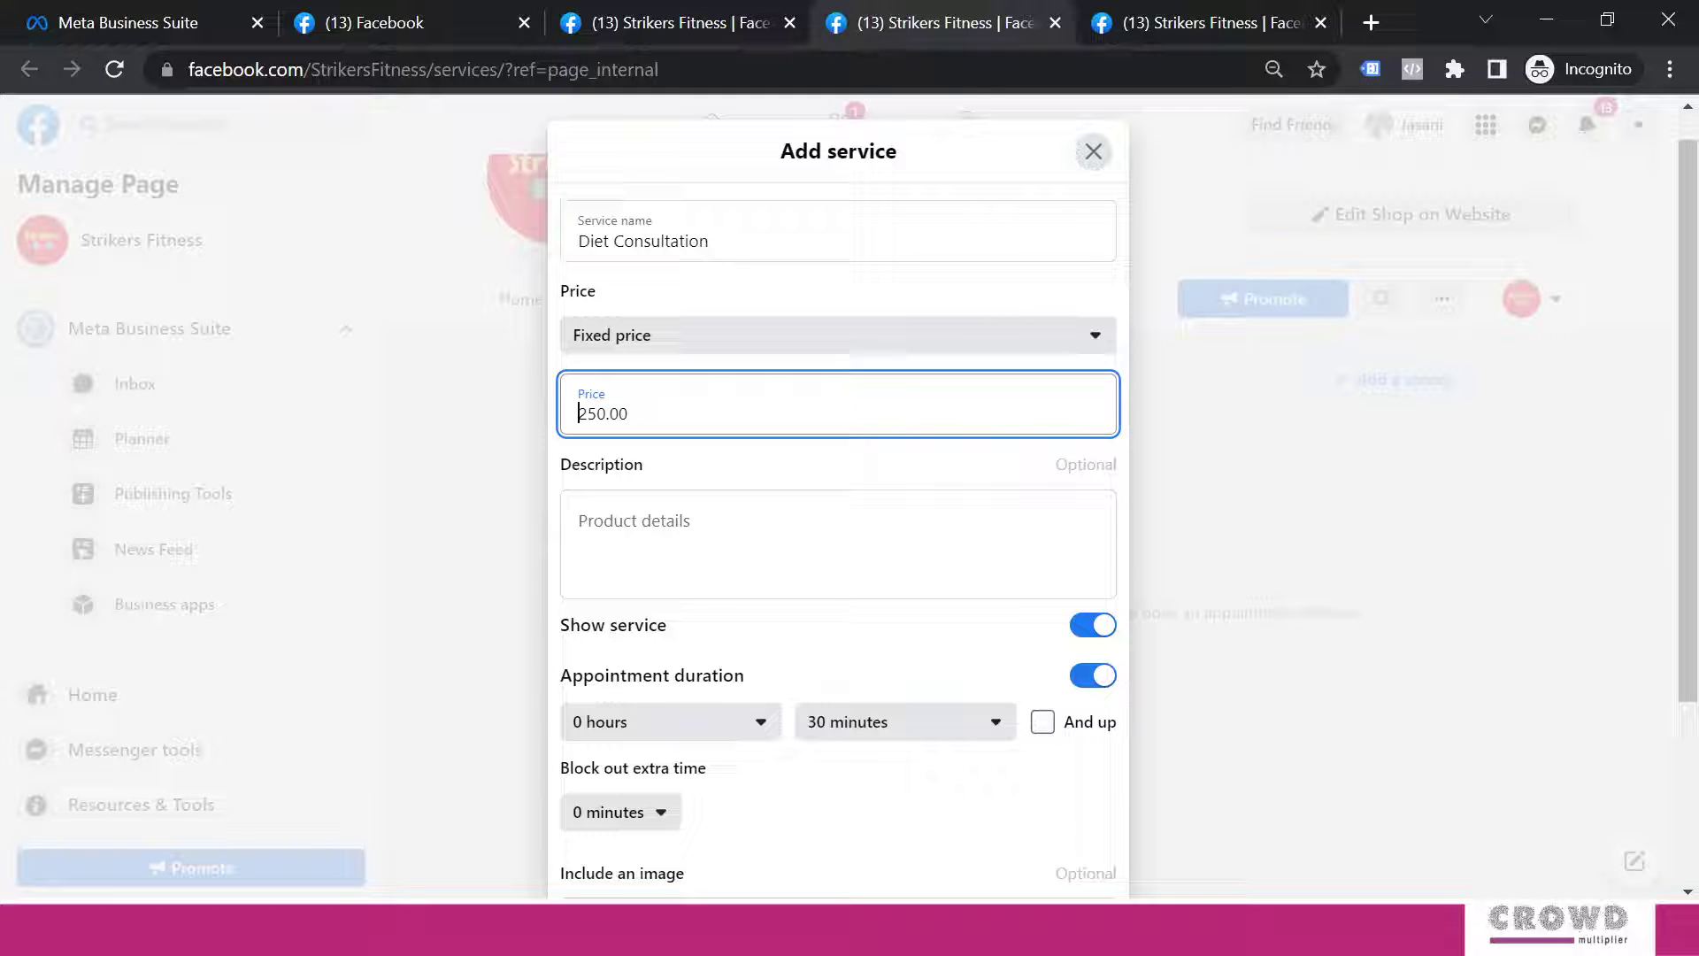
type("₹")
key("Tab")
Paste the diet consultation description, attach the salad photo and save the service.
scroll(839, 531, "down", 1)
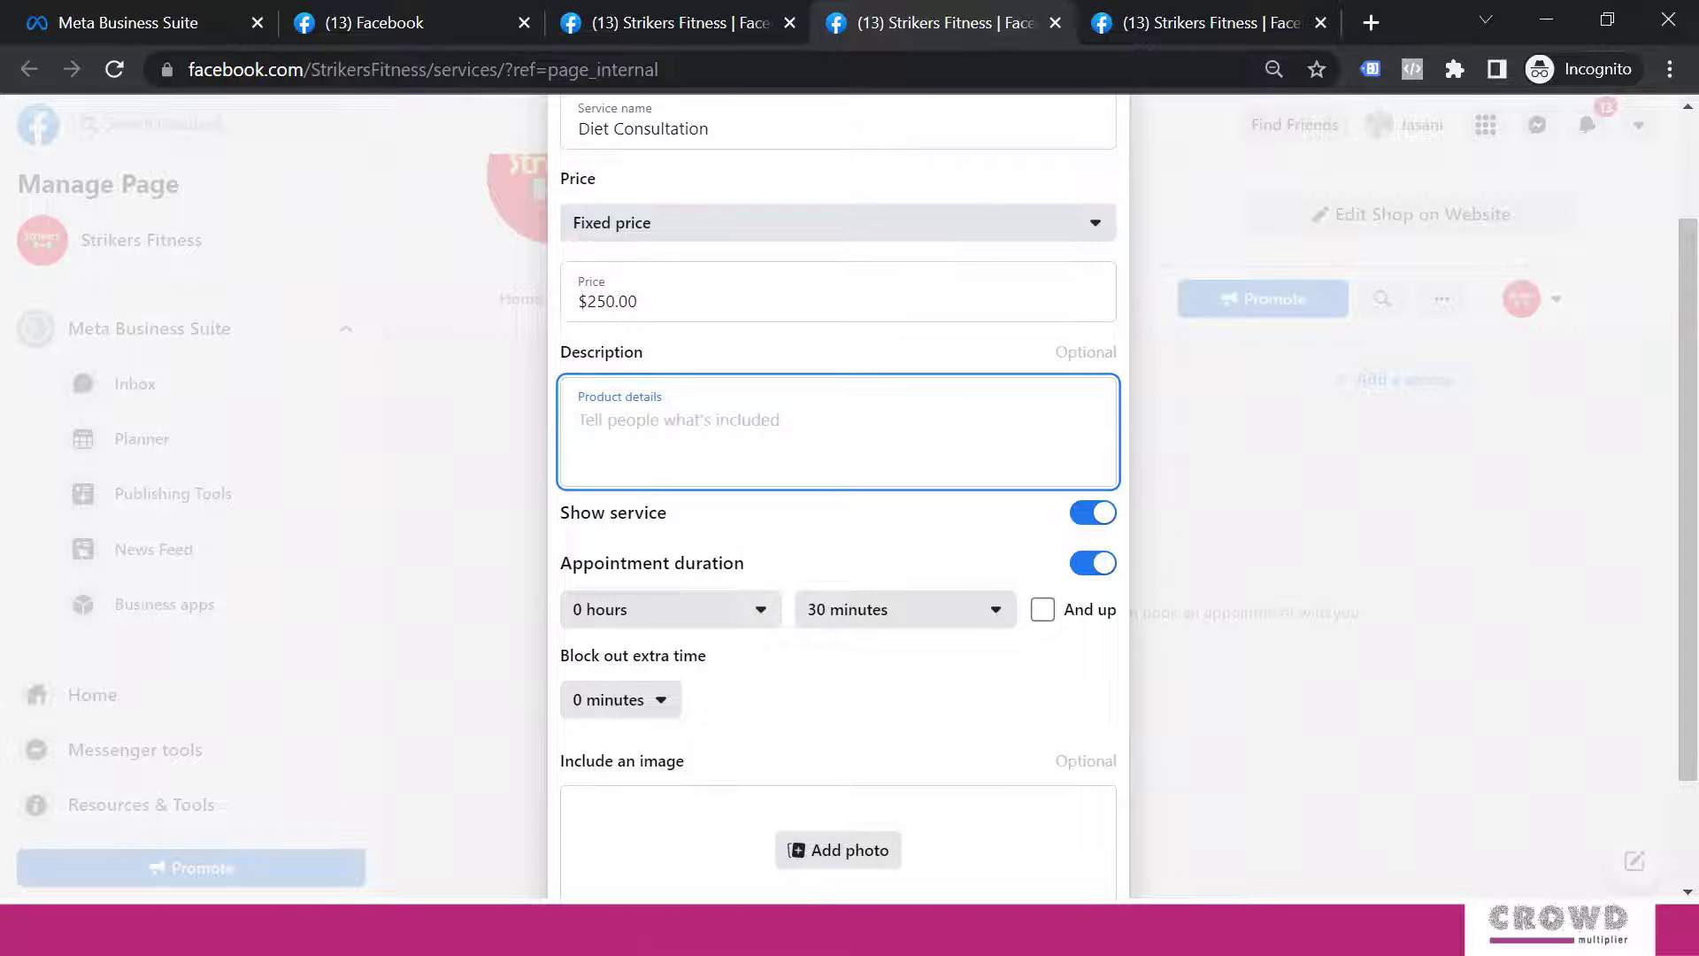
type("Right diet makes all the difference. Meet our experts who will guide you on what you should eat, in what quantity and at what time so you can achieve your health objectives.")
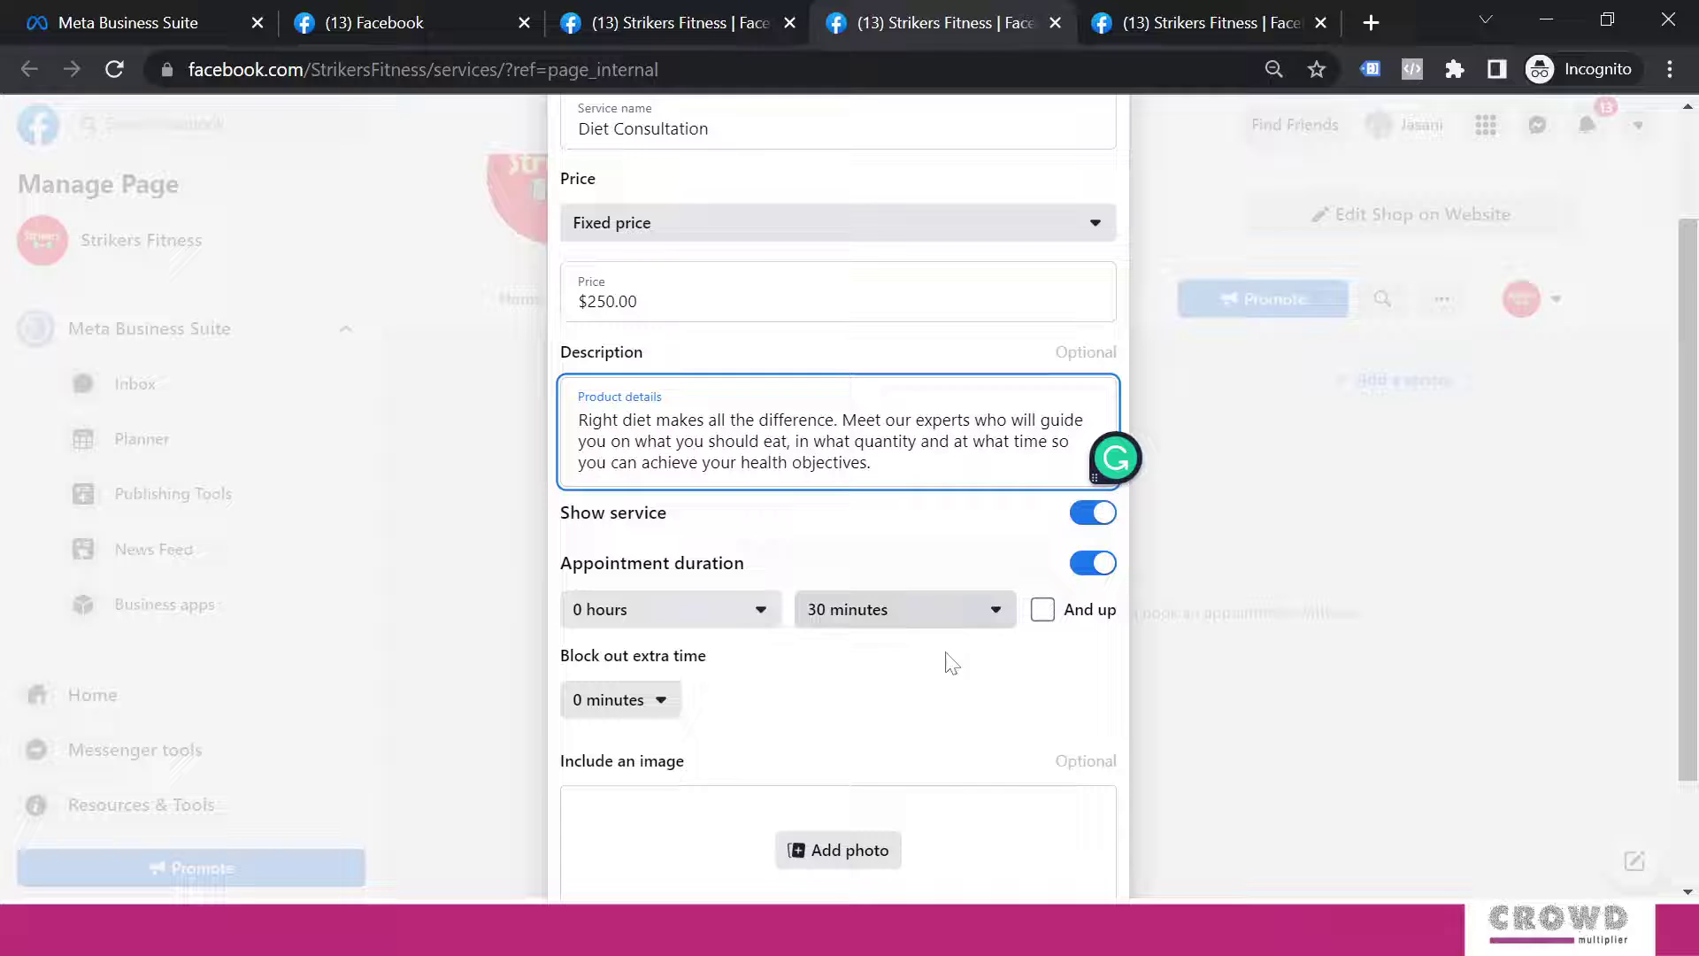
scroll(1690, 409, "down", 1)
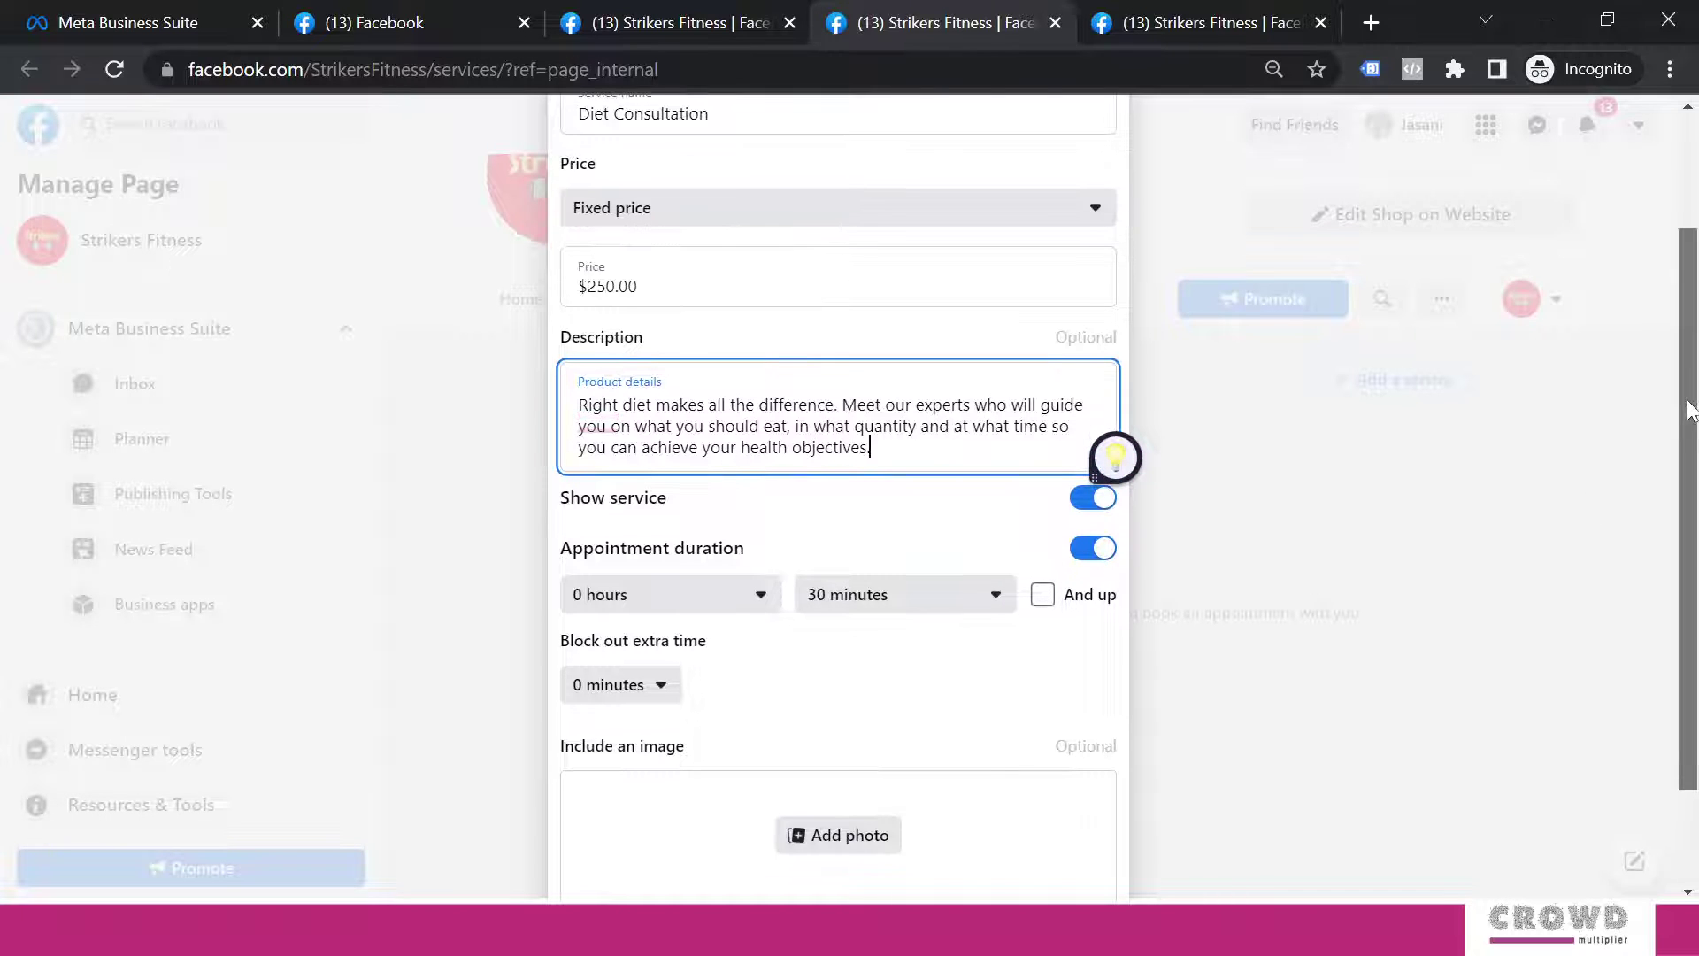
scroll(1691, 408, "down", 1)
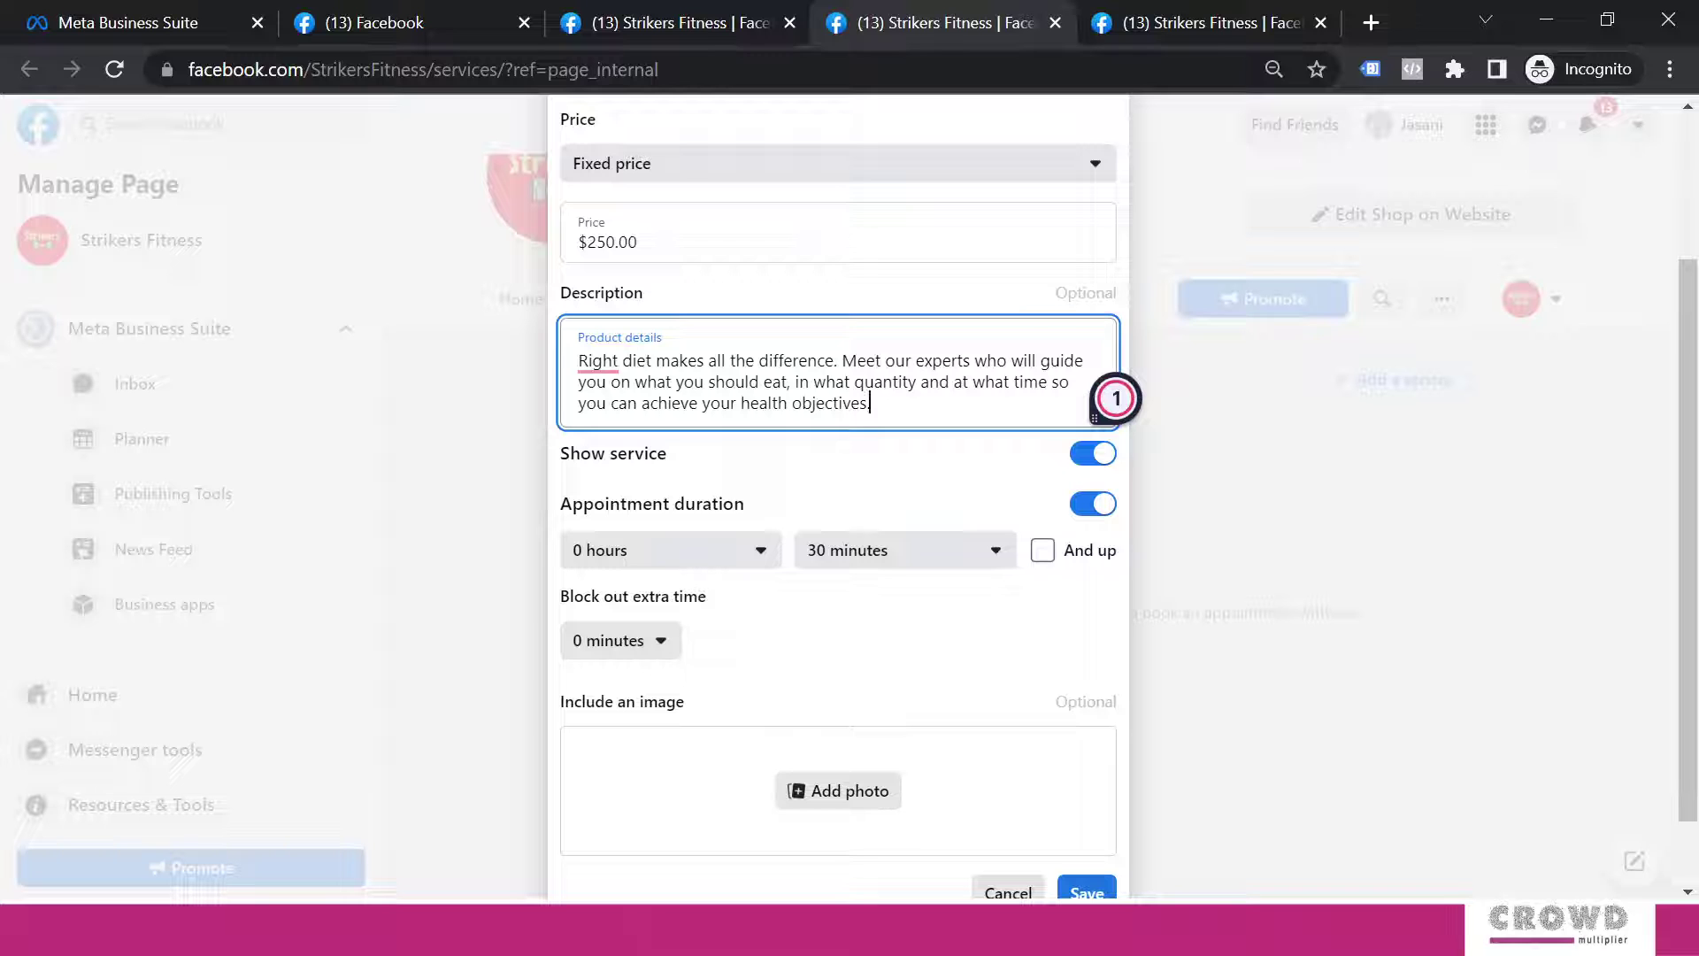
scroll(1695, 611, "down", 1)
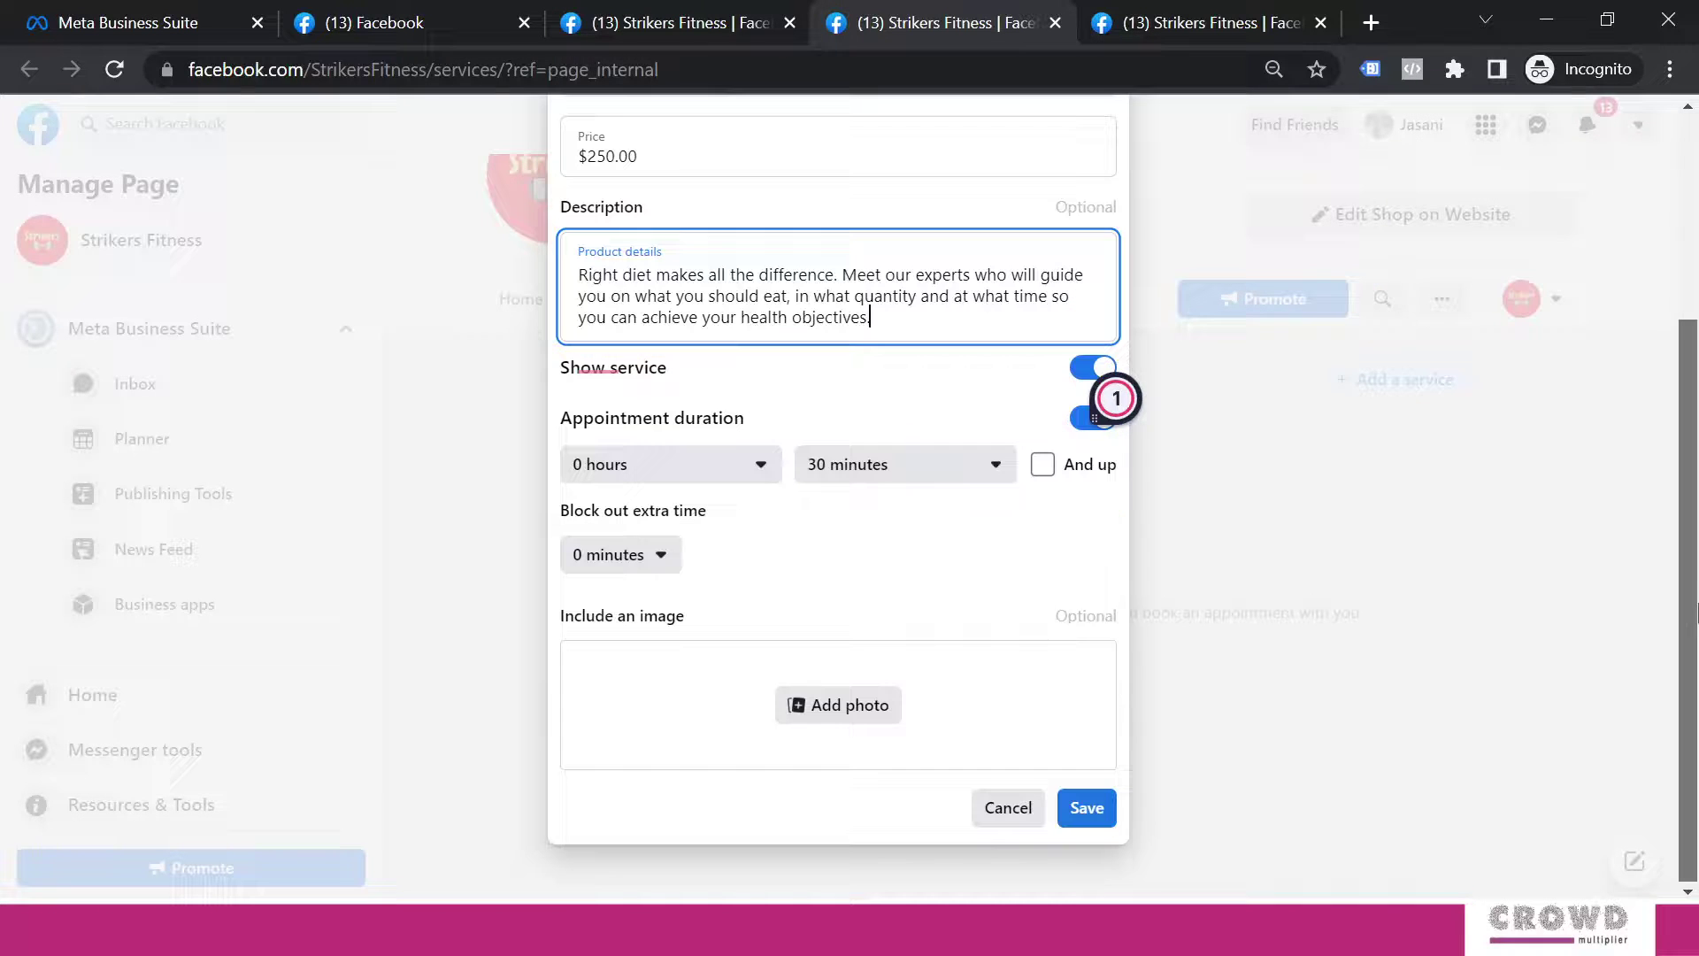
left_click(842, 708)
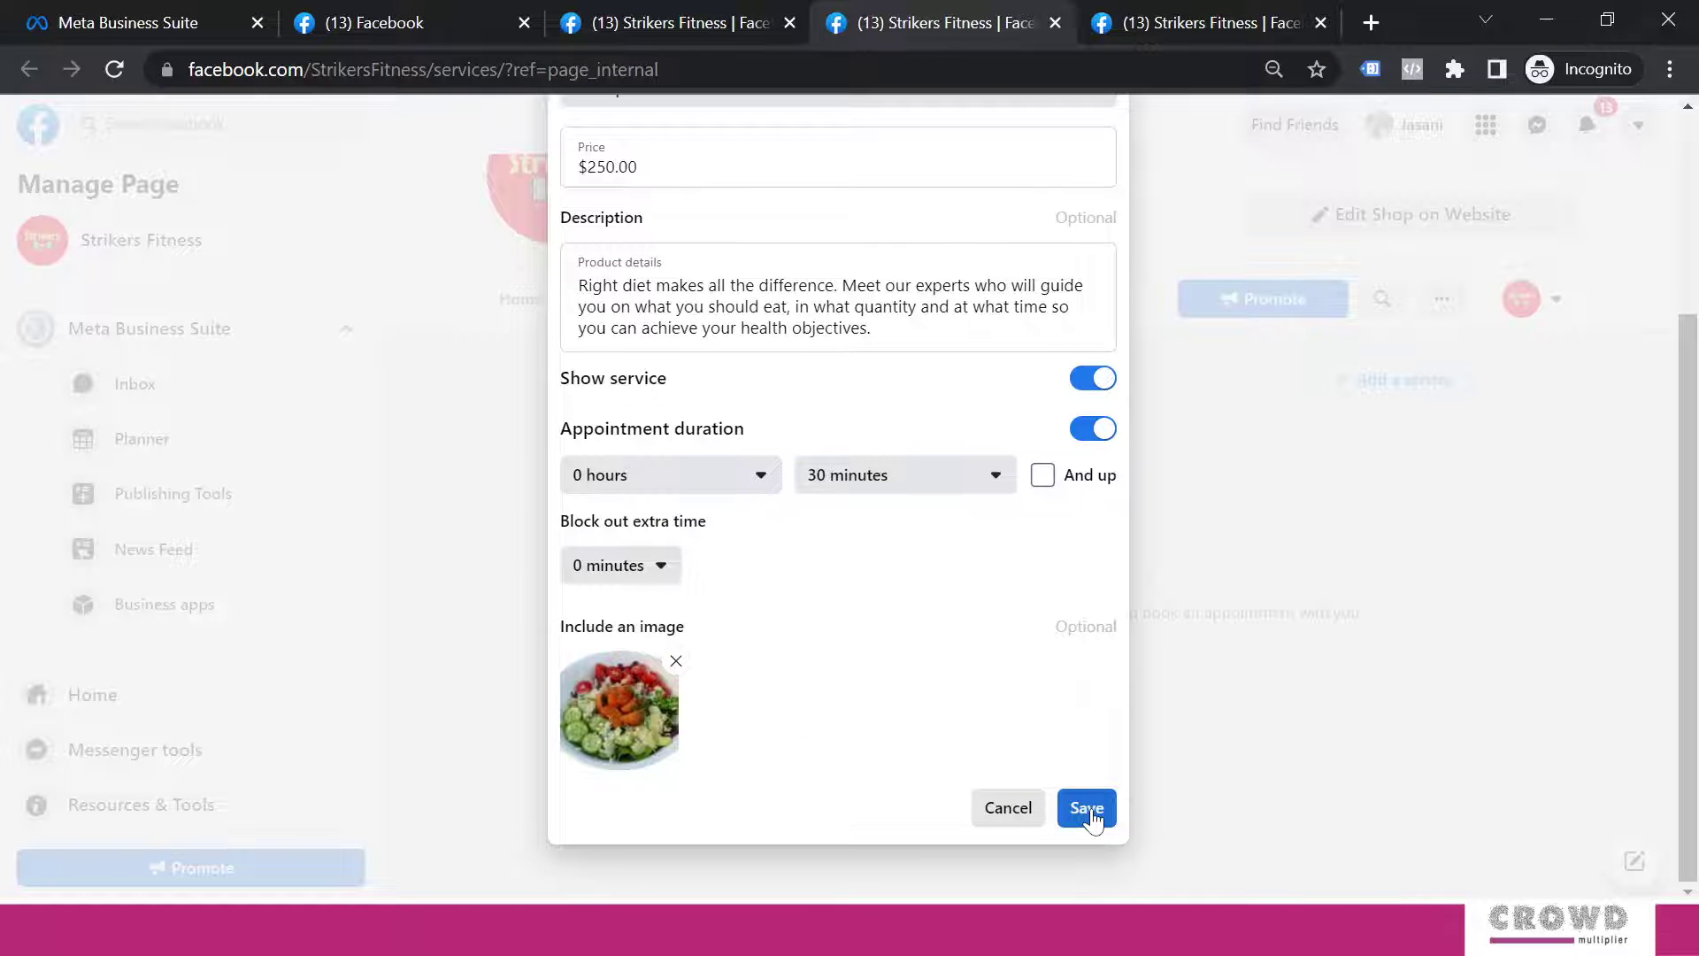
left_click(1089, 808)
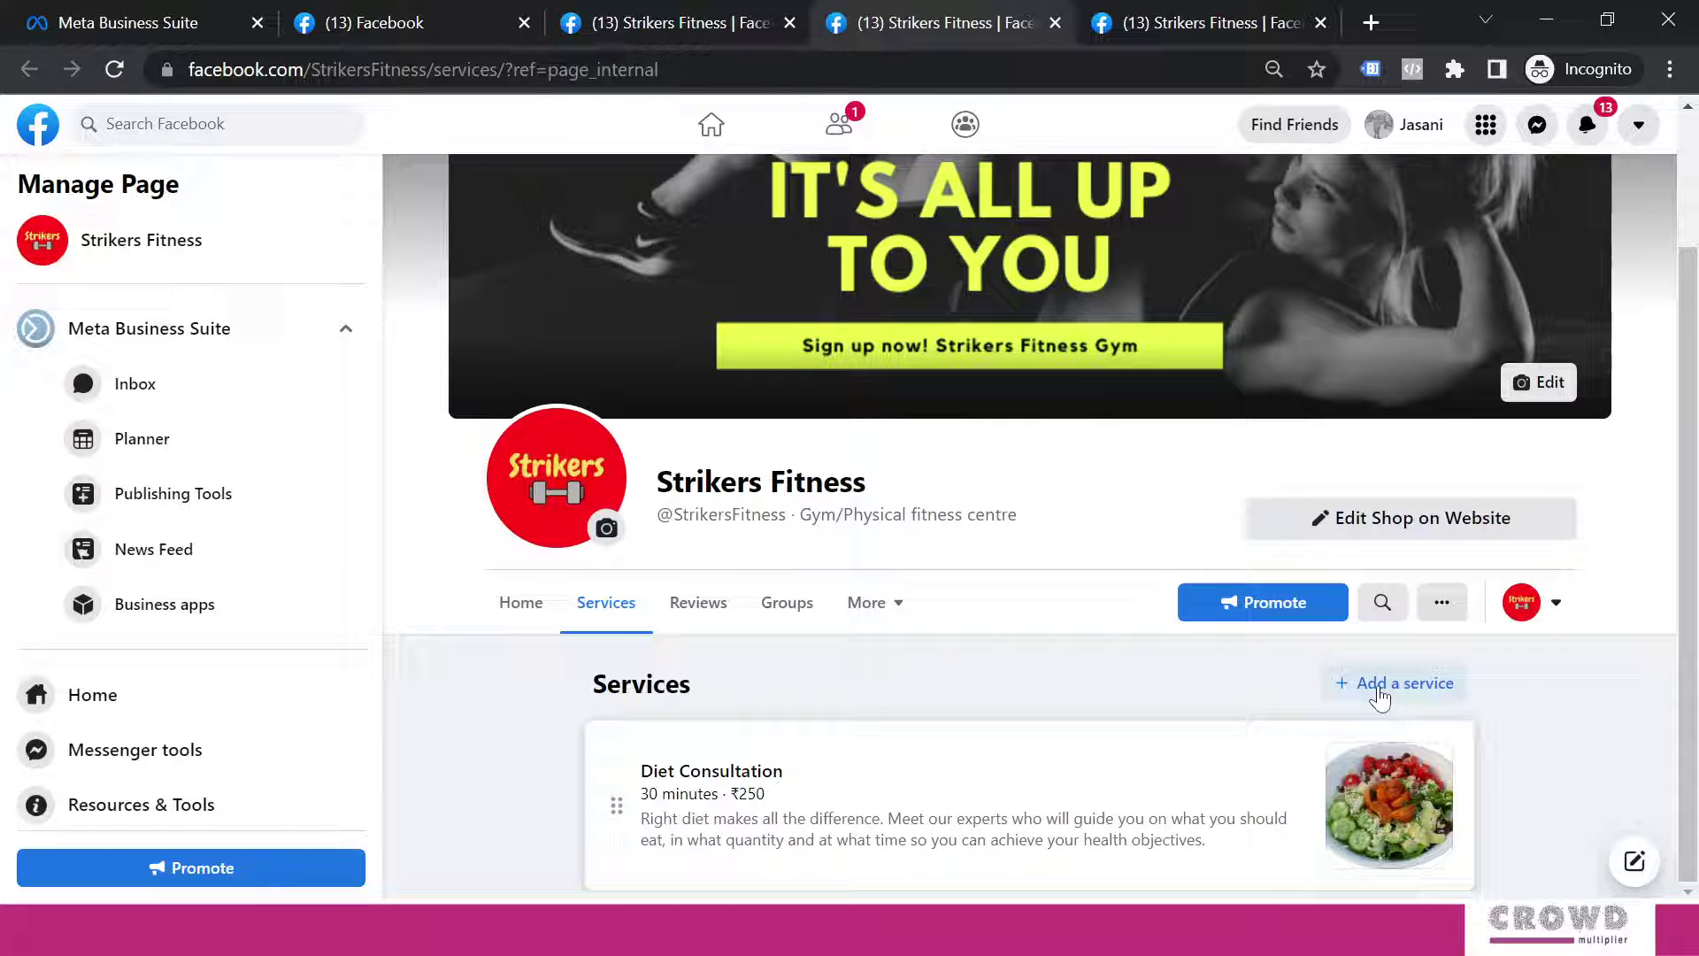
Start a second service named 'Physiotherapy Consultation' priced starting from ₹350.
left_click(1378, 686)
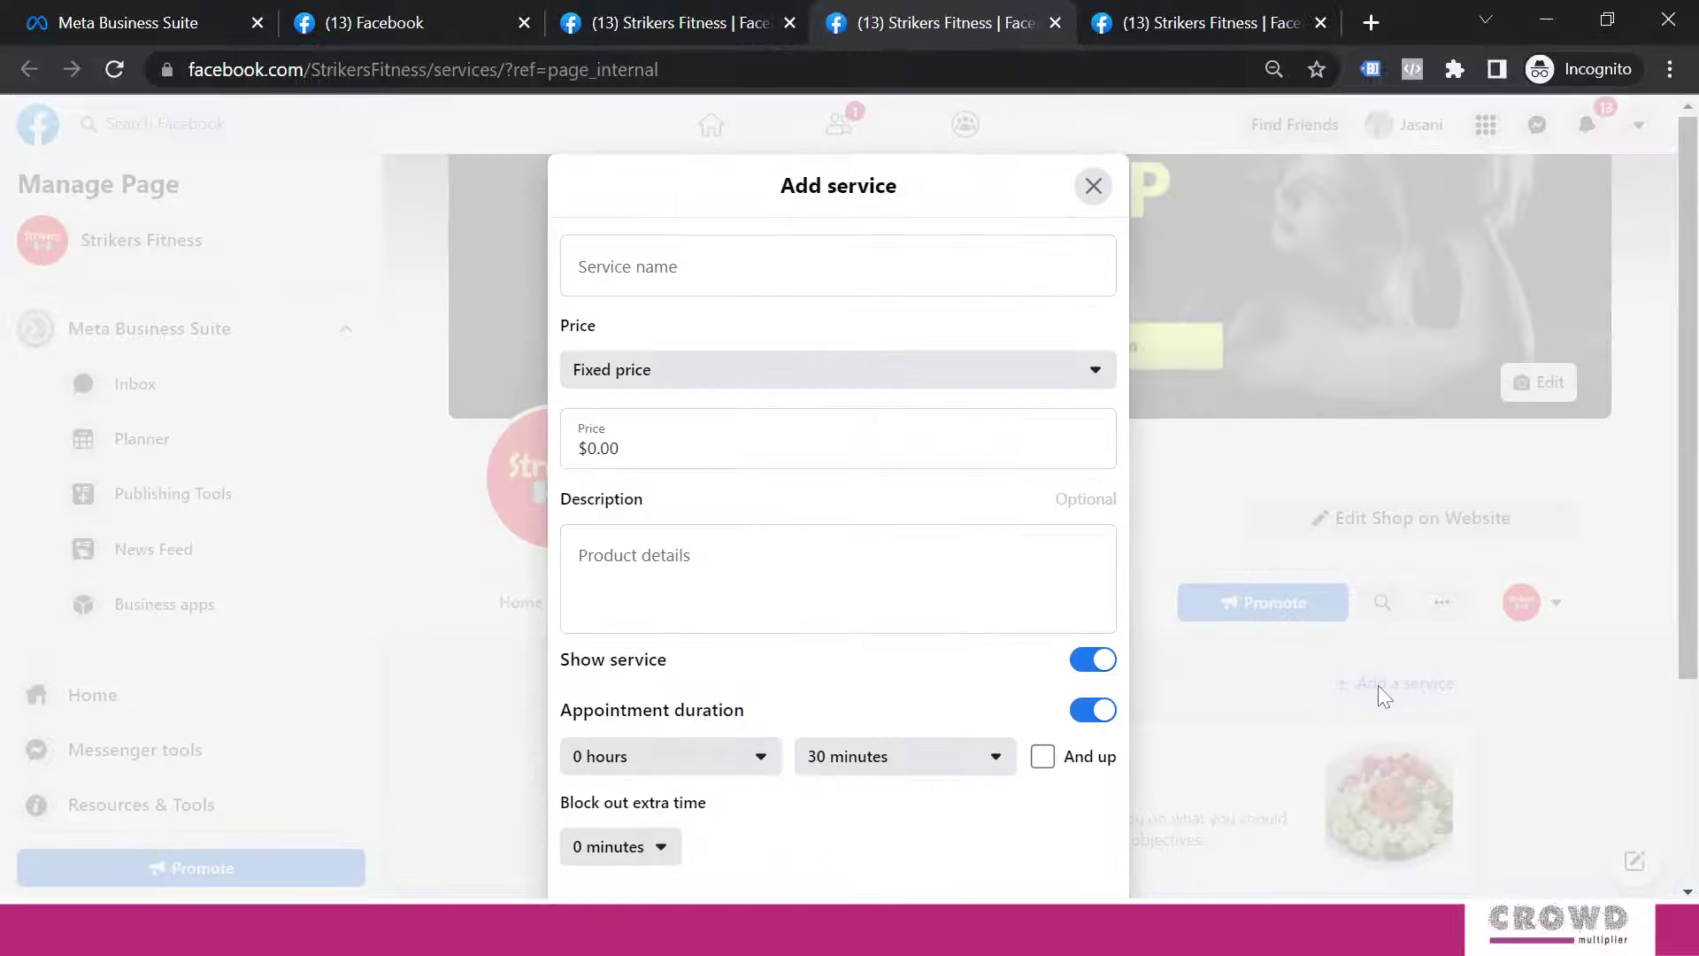
left_click(602, 270)
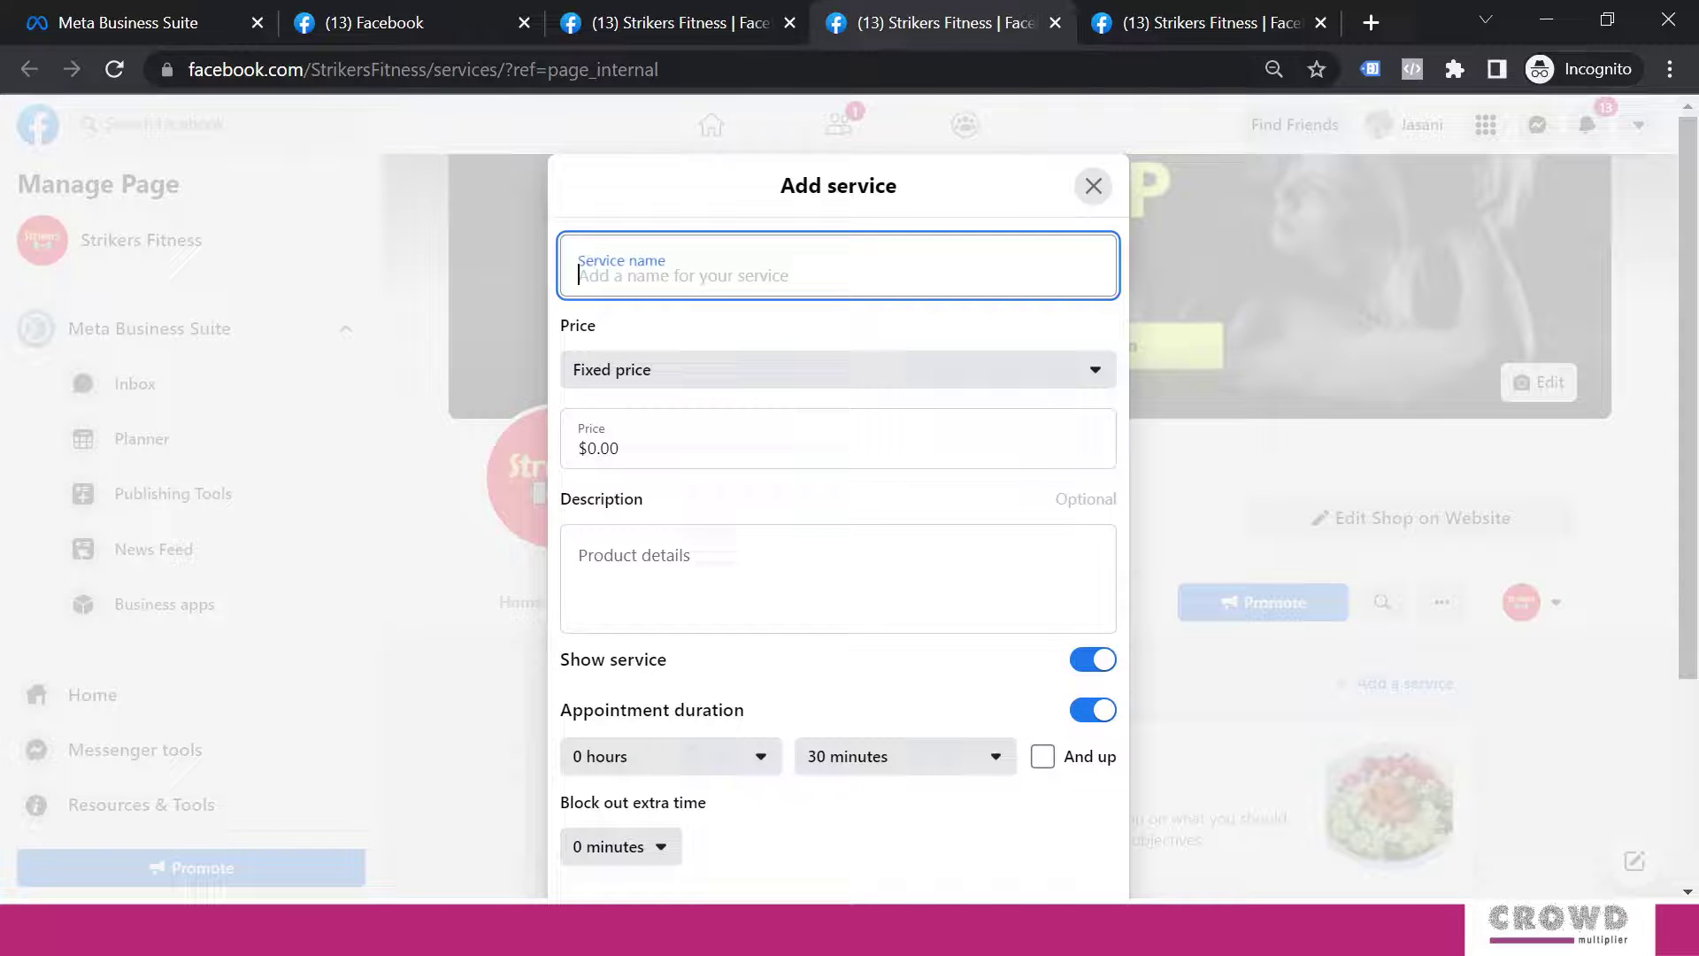
type("Physiotherapy Consultation")
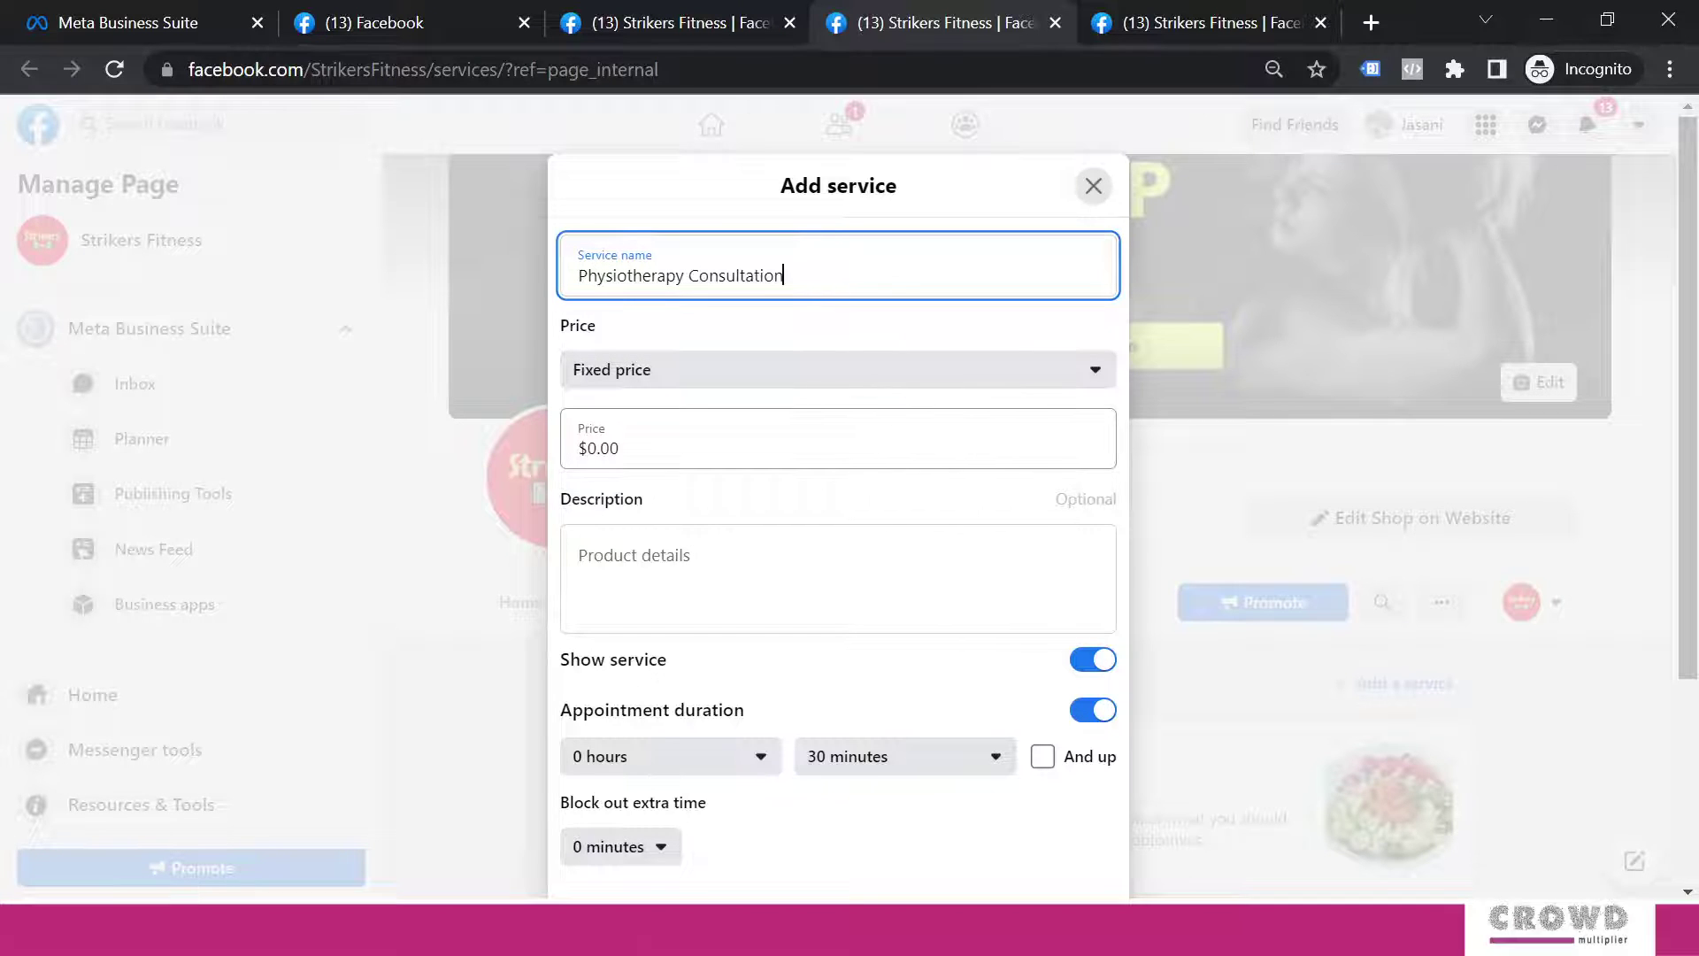
left_click(876, 443)
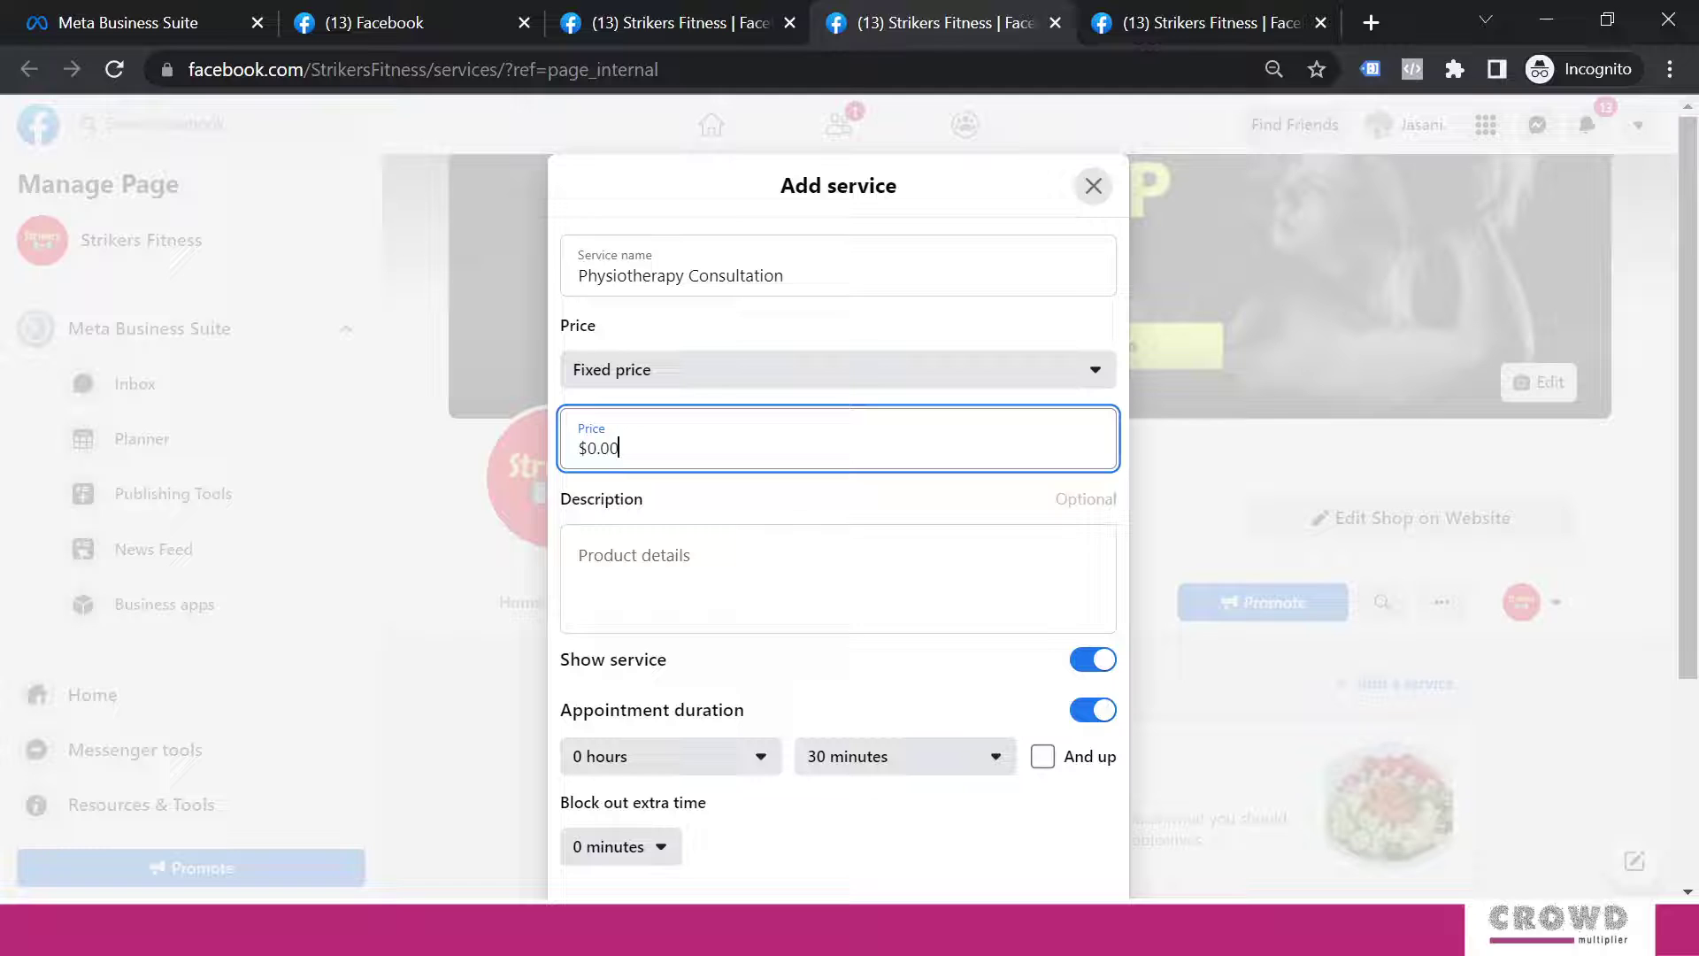
left_click(719, 376)
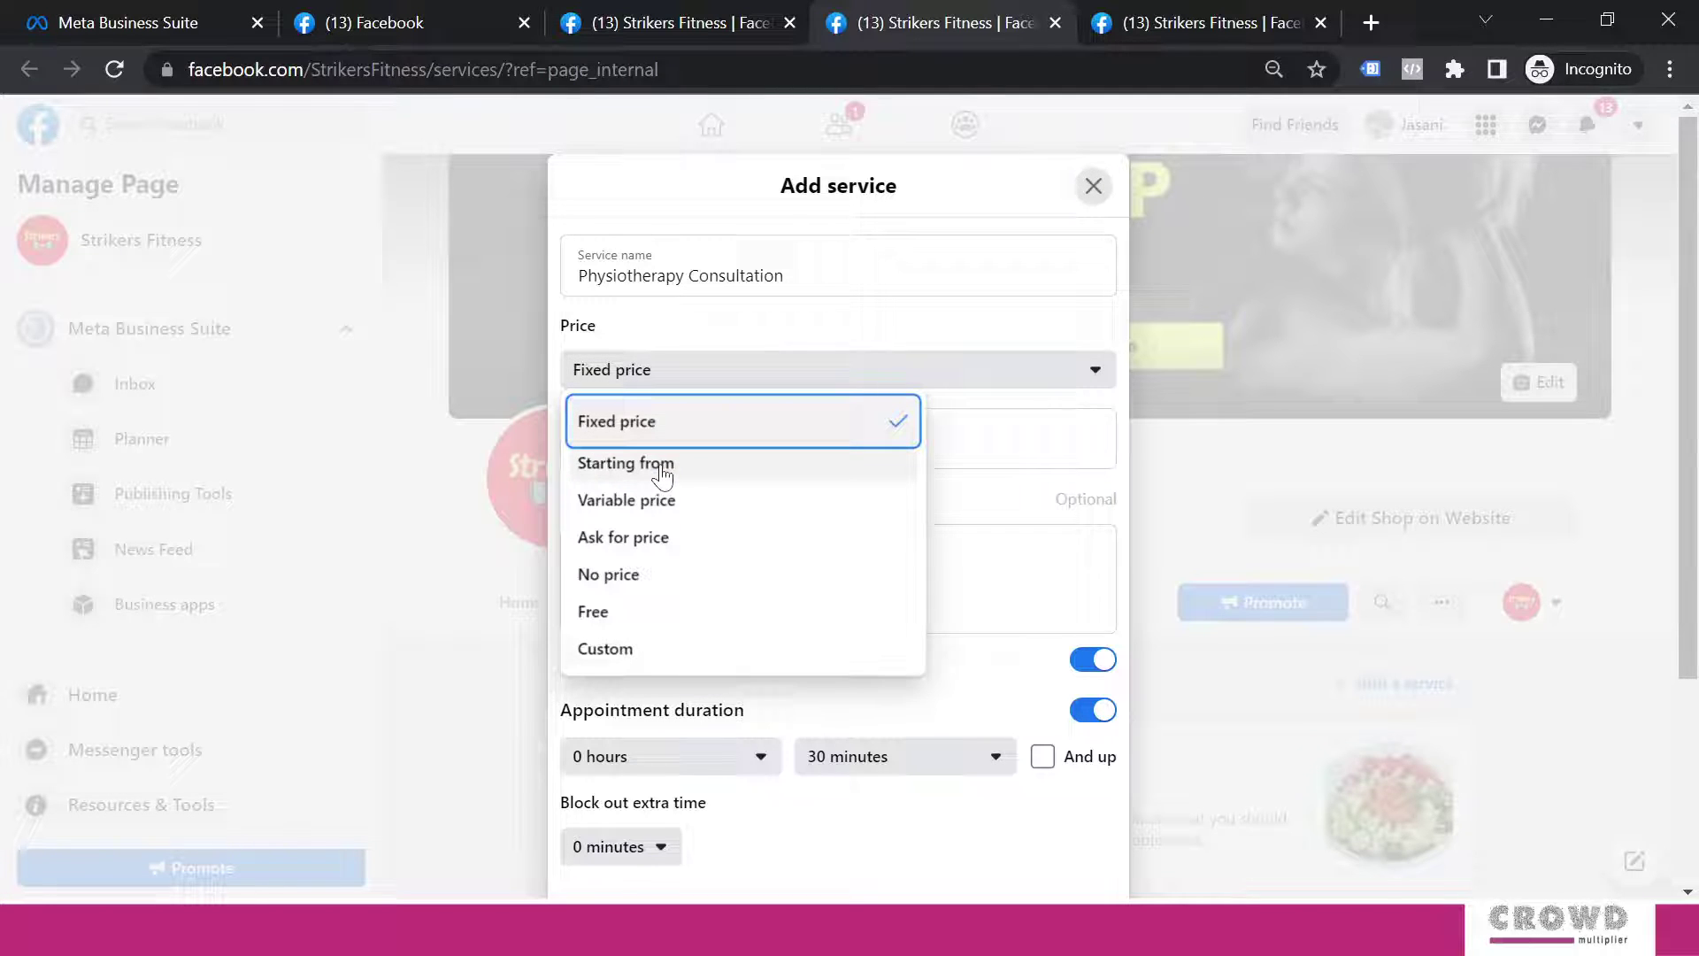
left_click(660, 469)
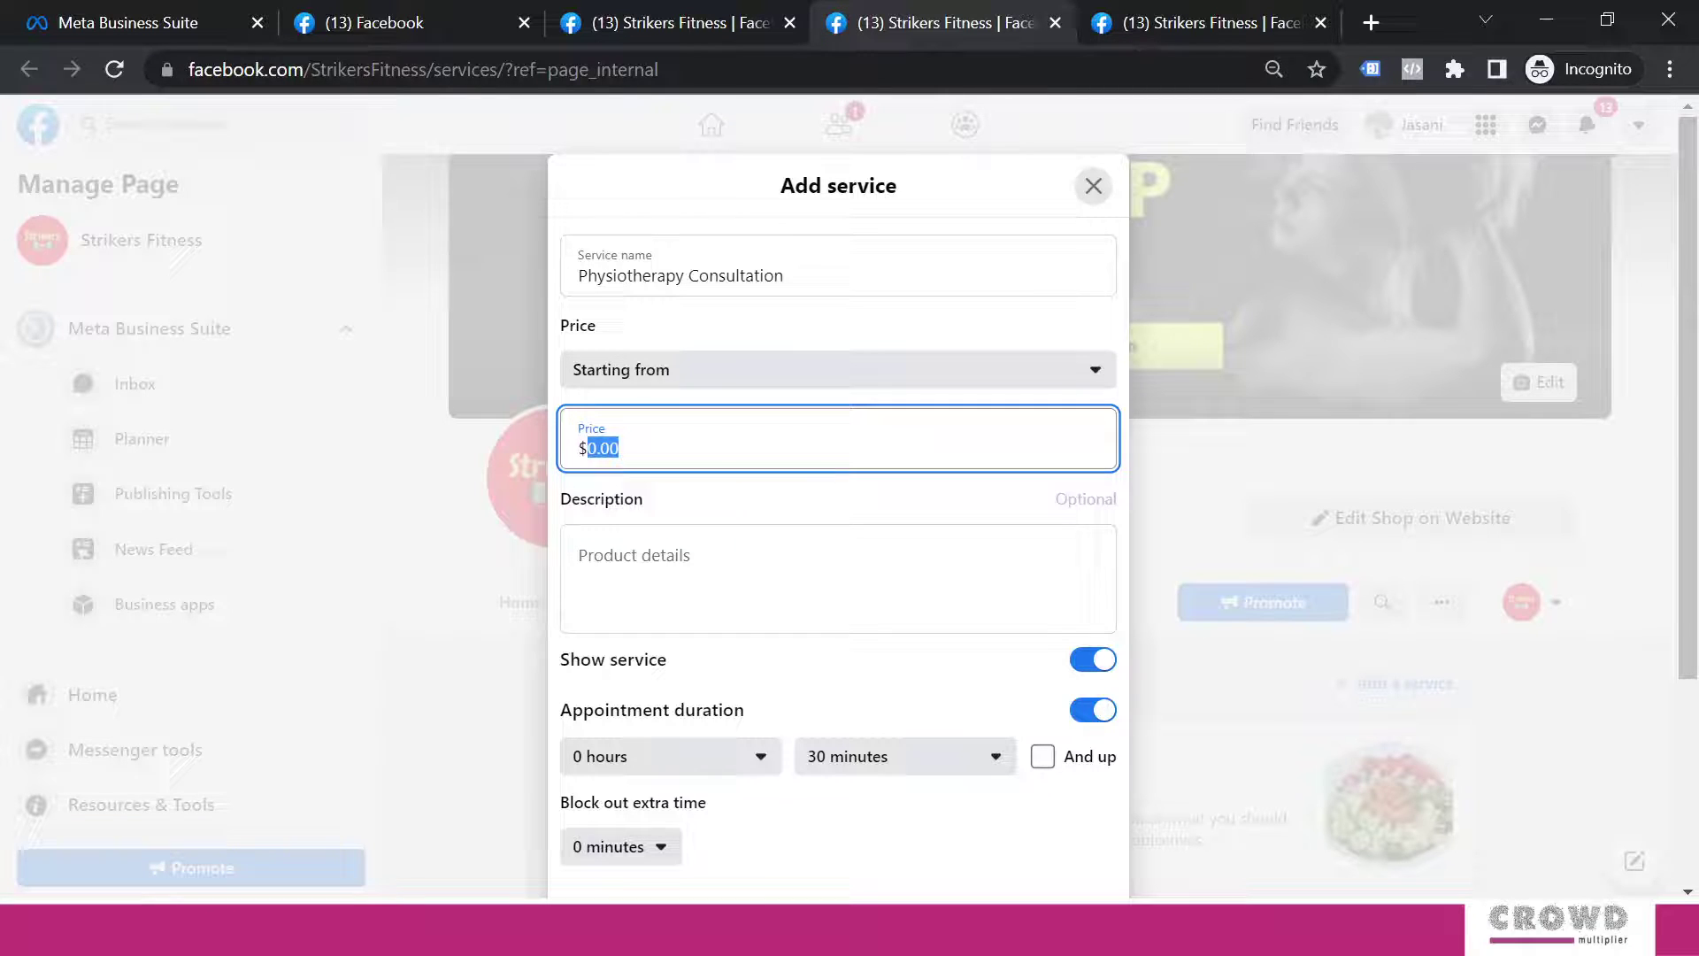
type("350")
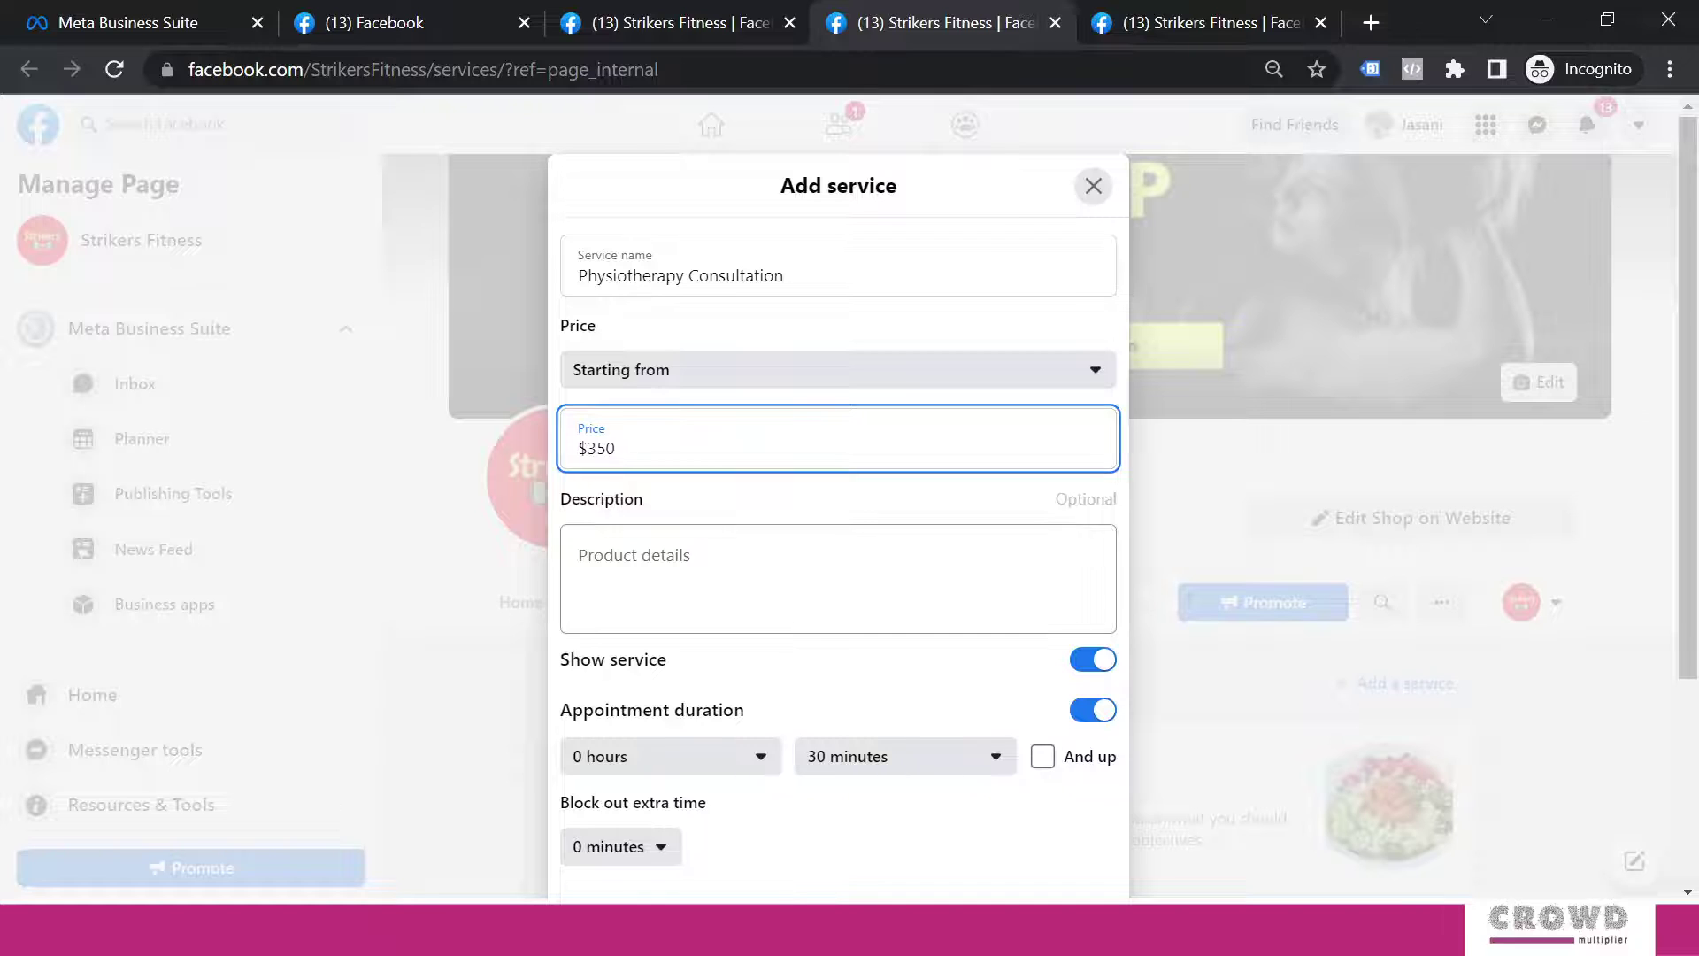
key("BackSpace")
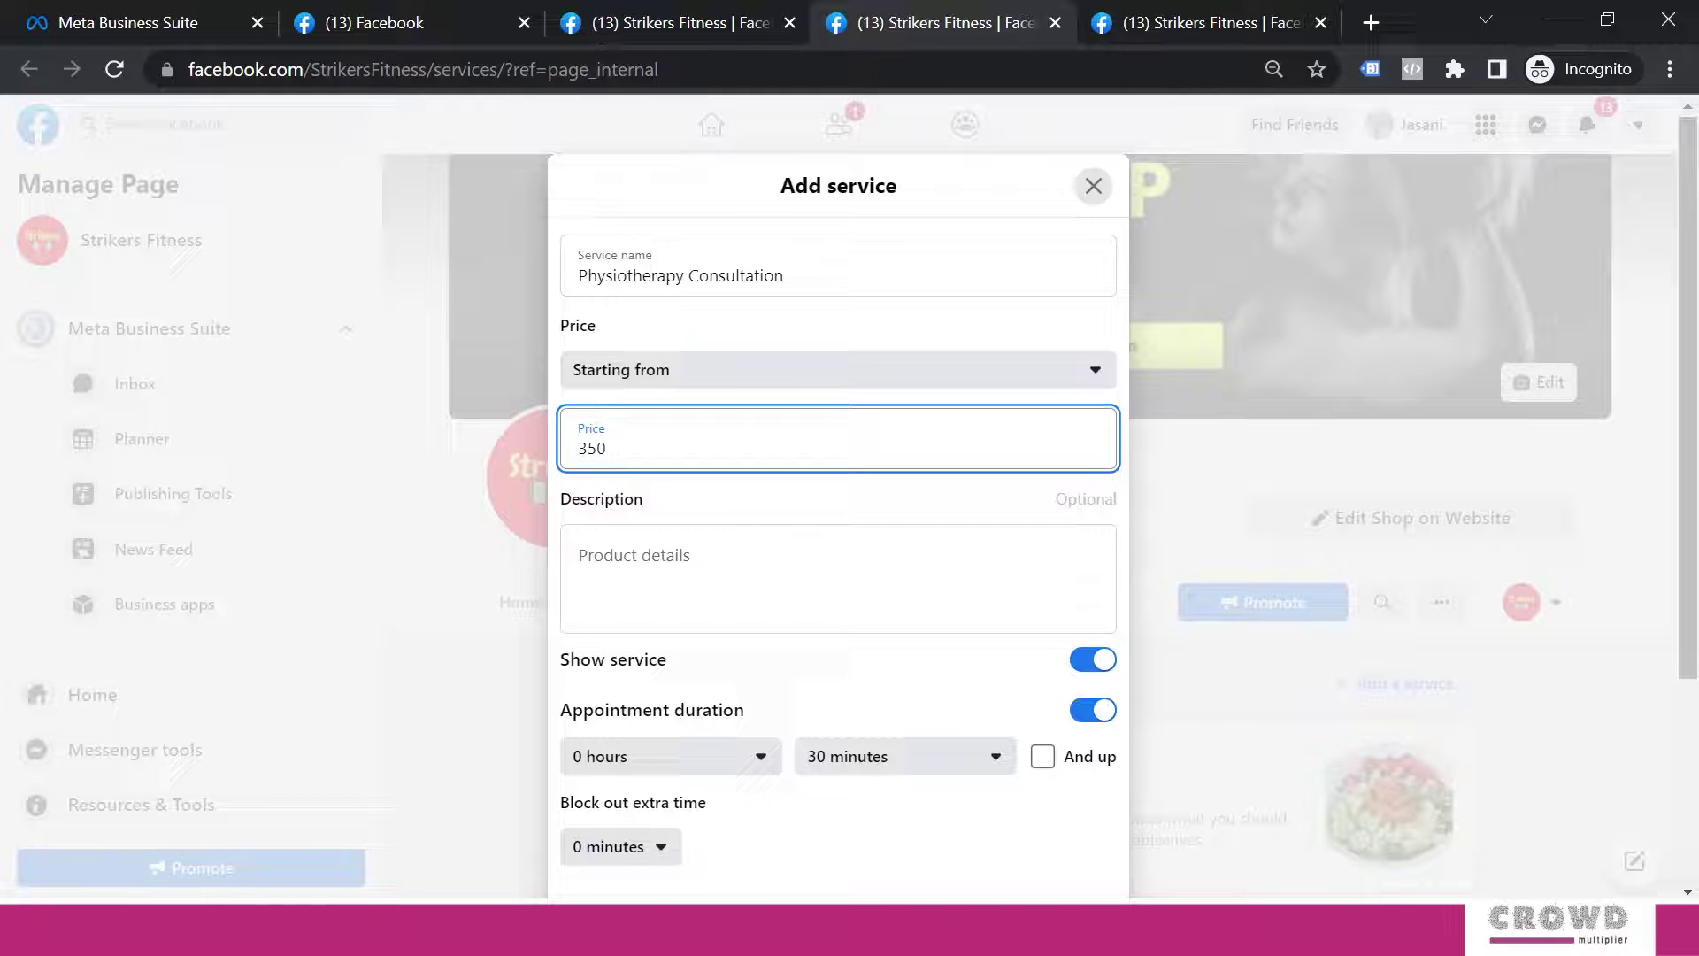
type("₹")
key("Tab")
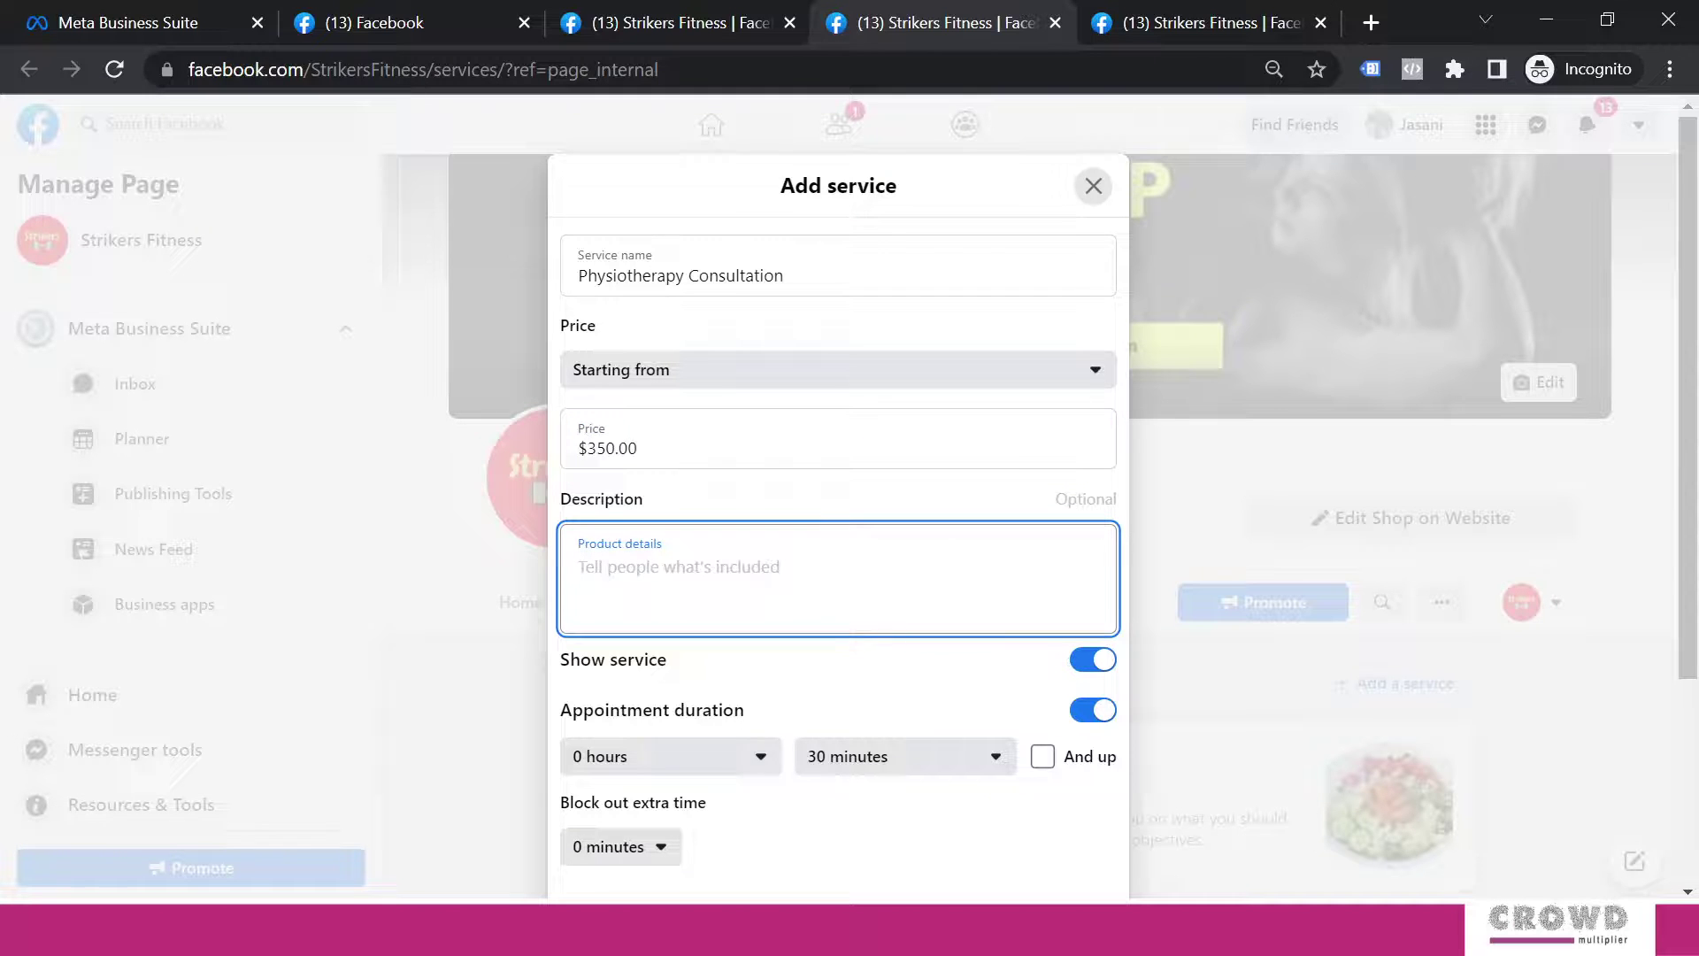
Copy the physiotherapy paragraph from the About Strikers 22 document into the service description.
key("alt+Tab")
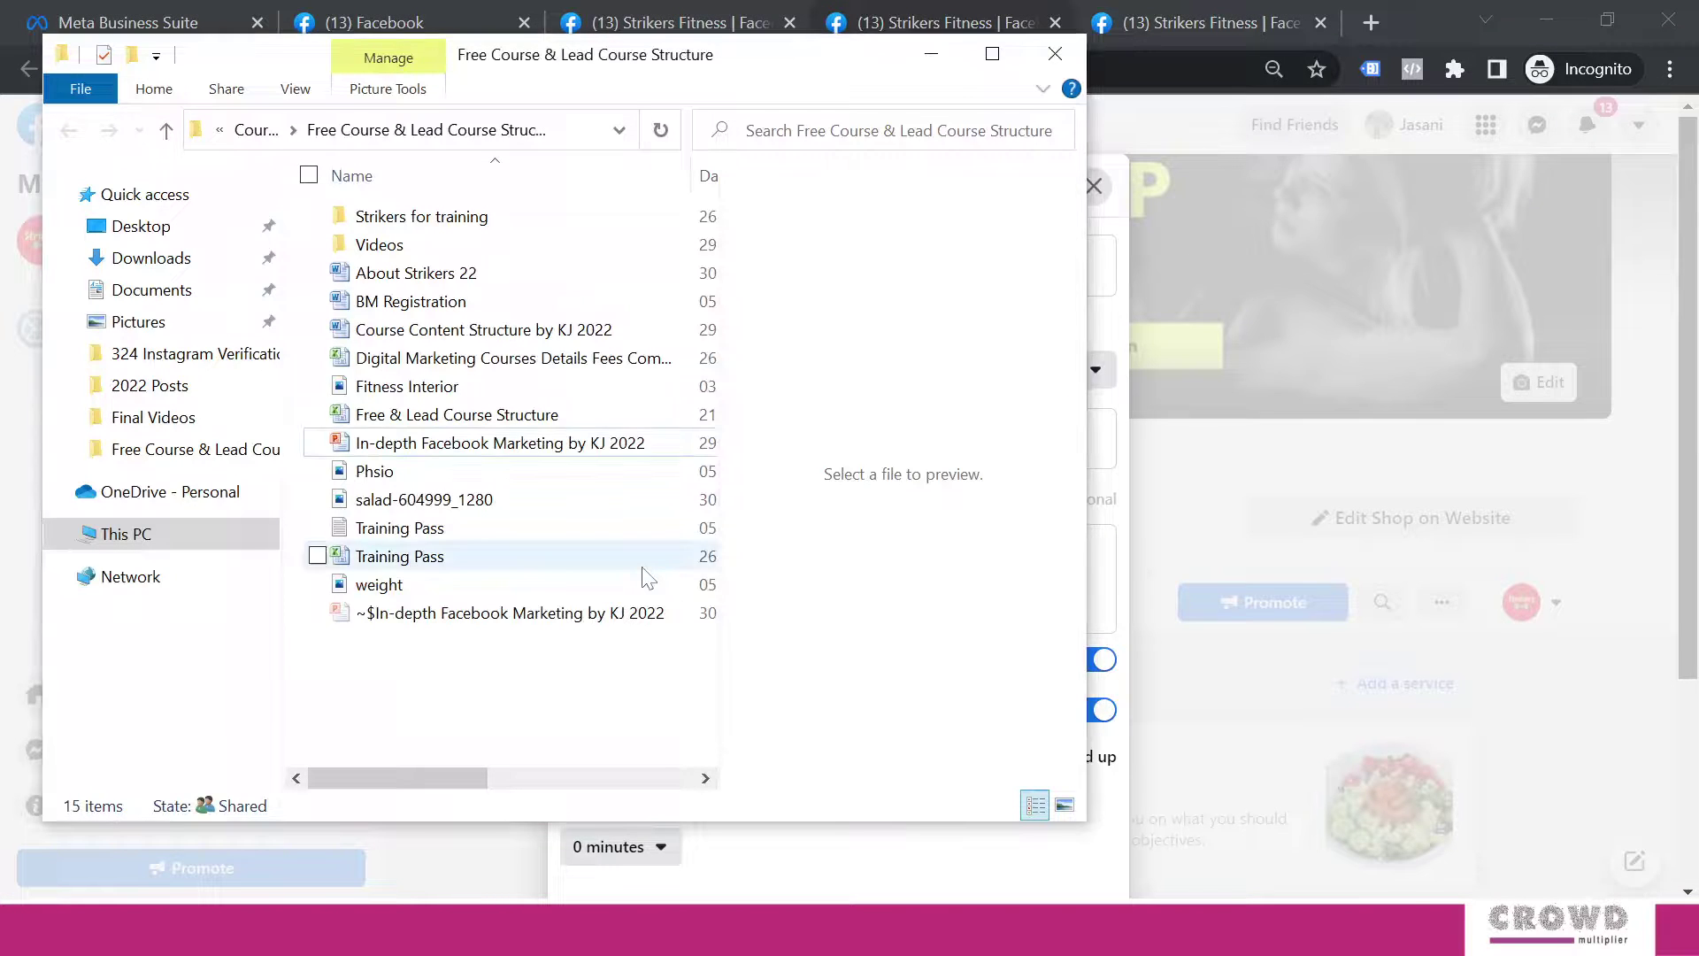
key("alt+Tab")
key("Tab")
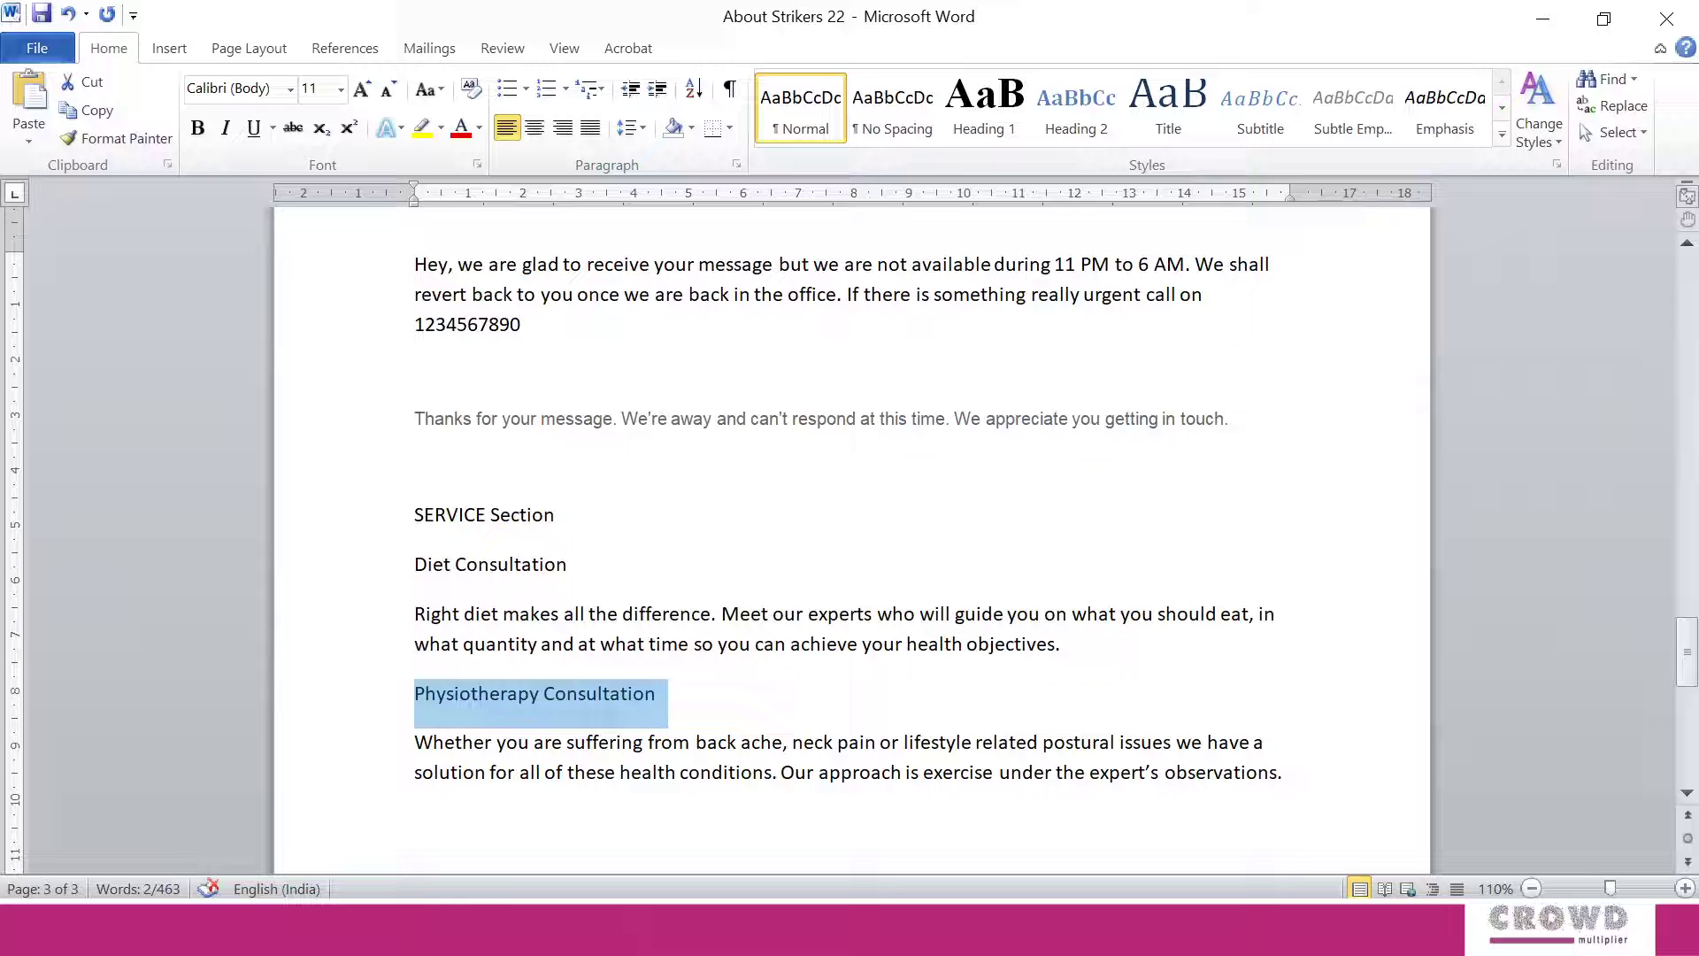
triple_click(581, 752)
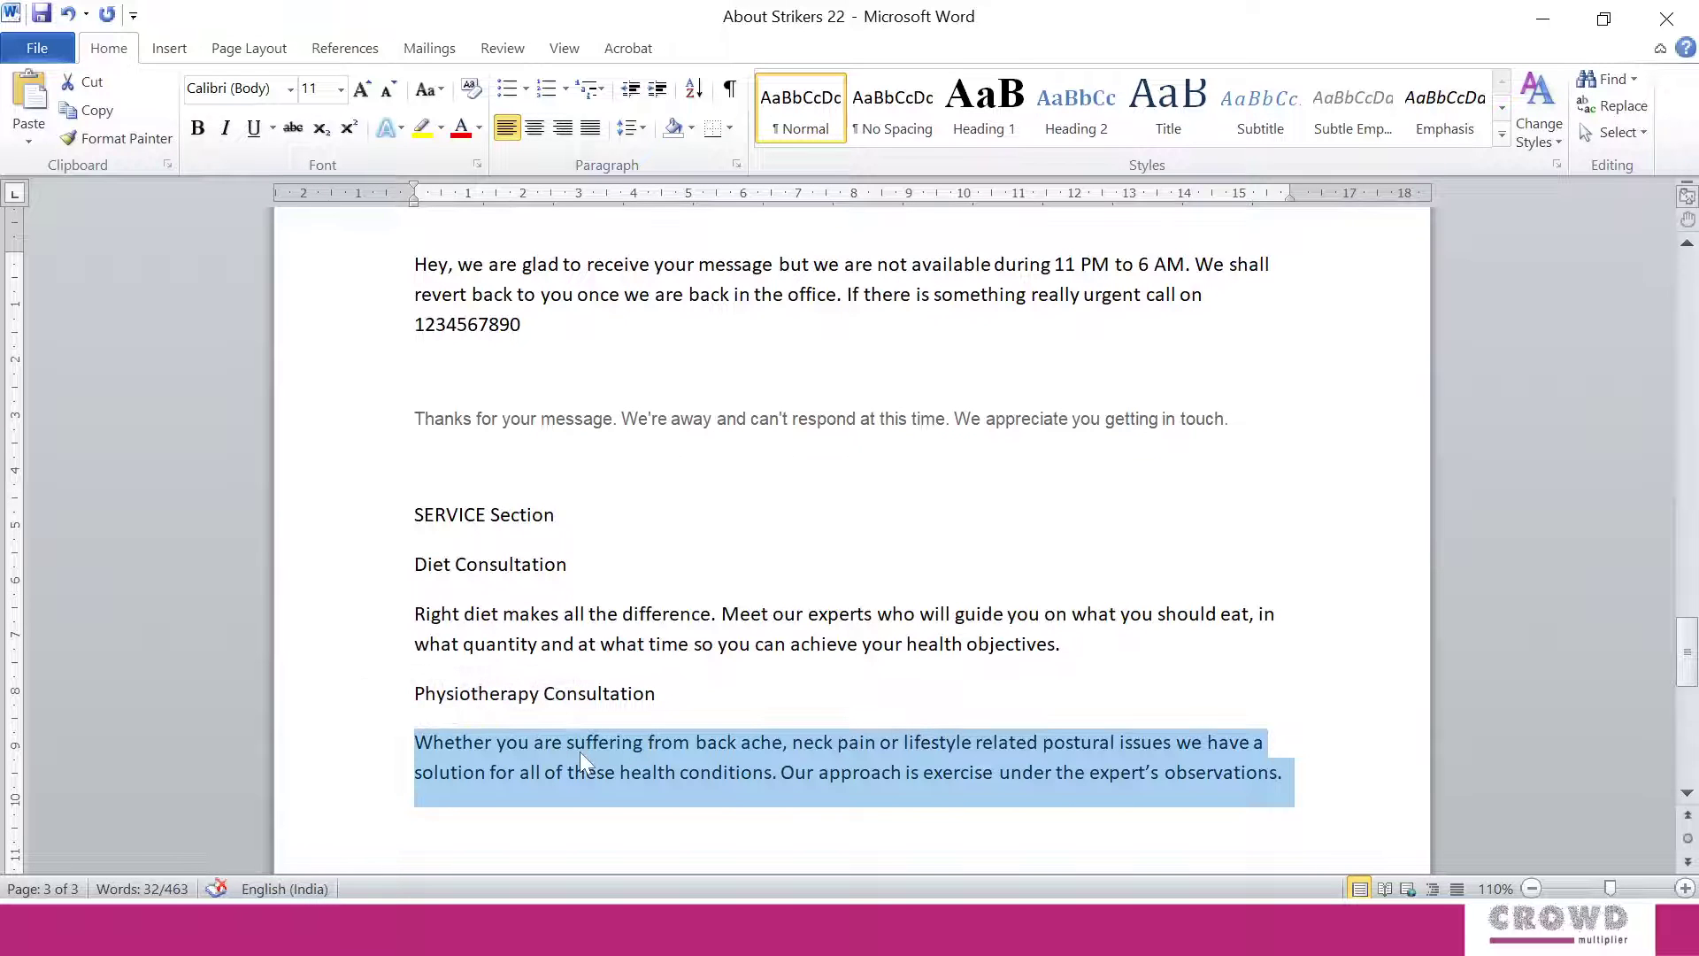
key("alt+Tab")
key("alt+Tab")
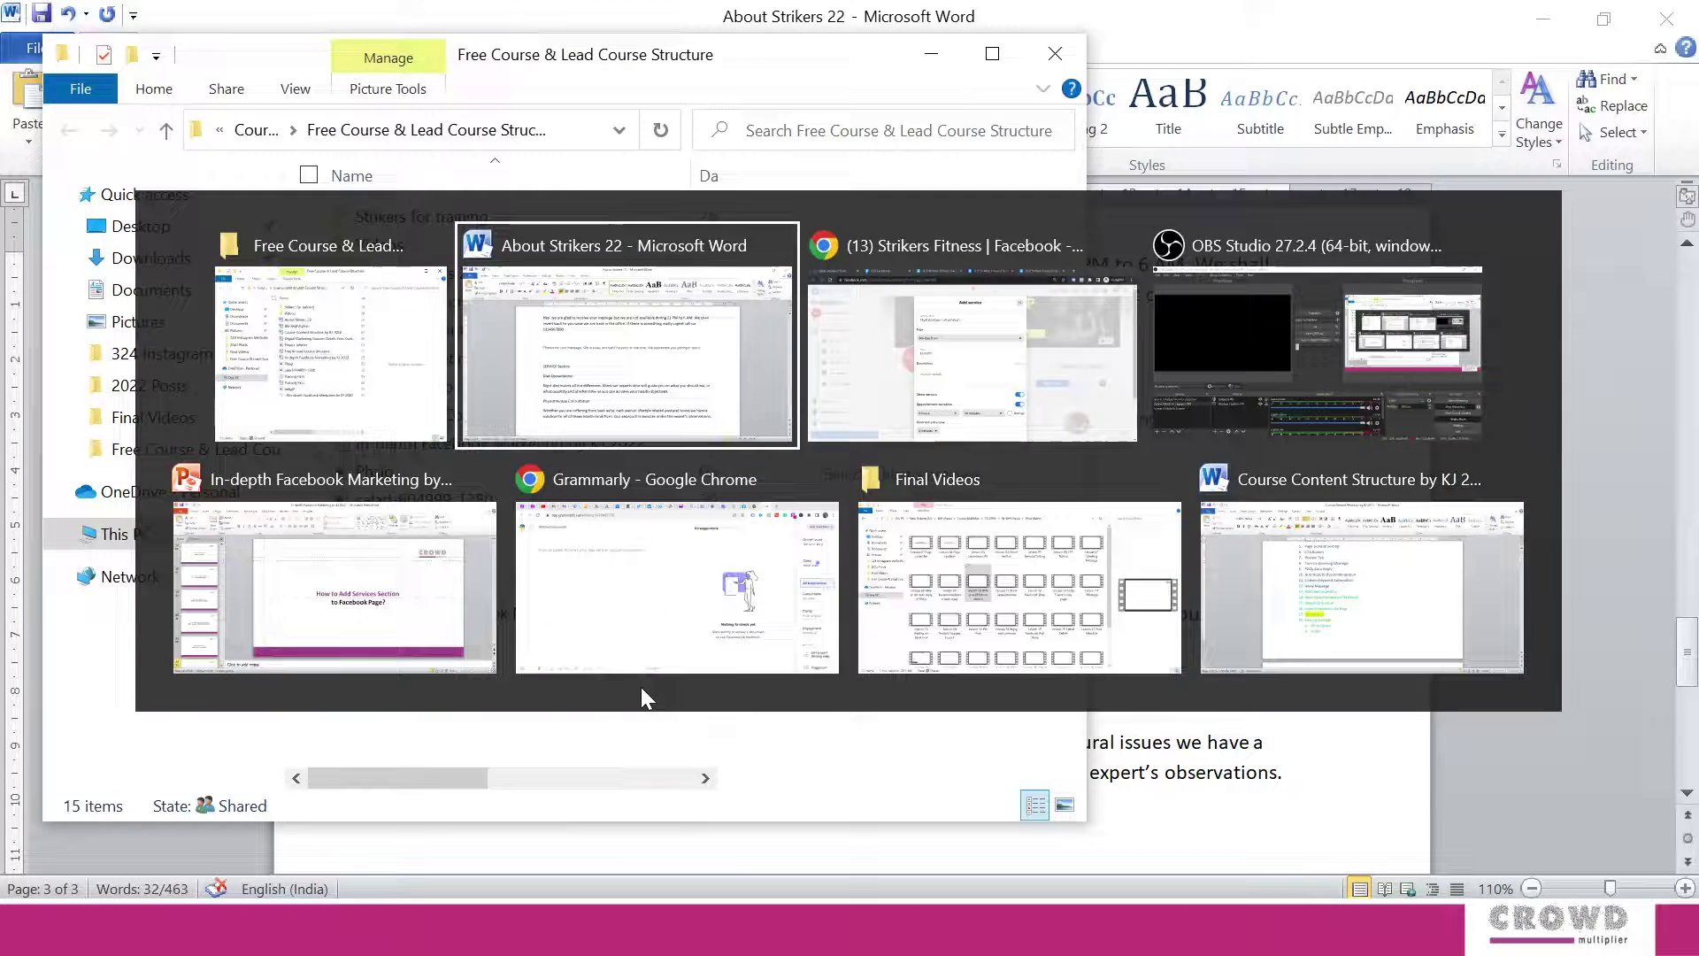
key("alt+Tab")
type("Whether you are suffering from back ache, neck pain or lifestyle related postural issues we have a solution for all of these health conditions. Our approach is exercise under the expert’s observations.")
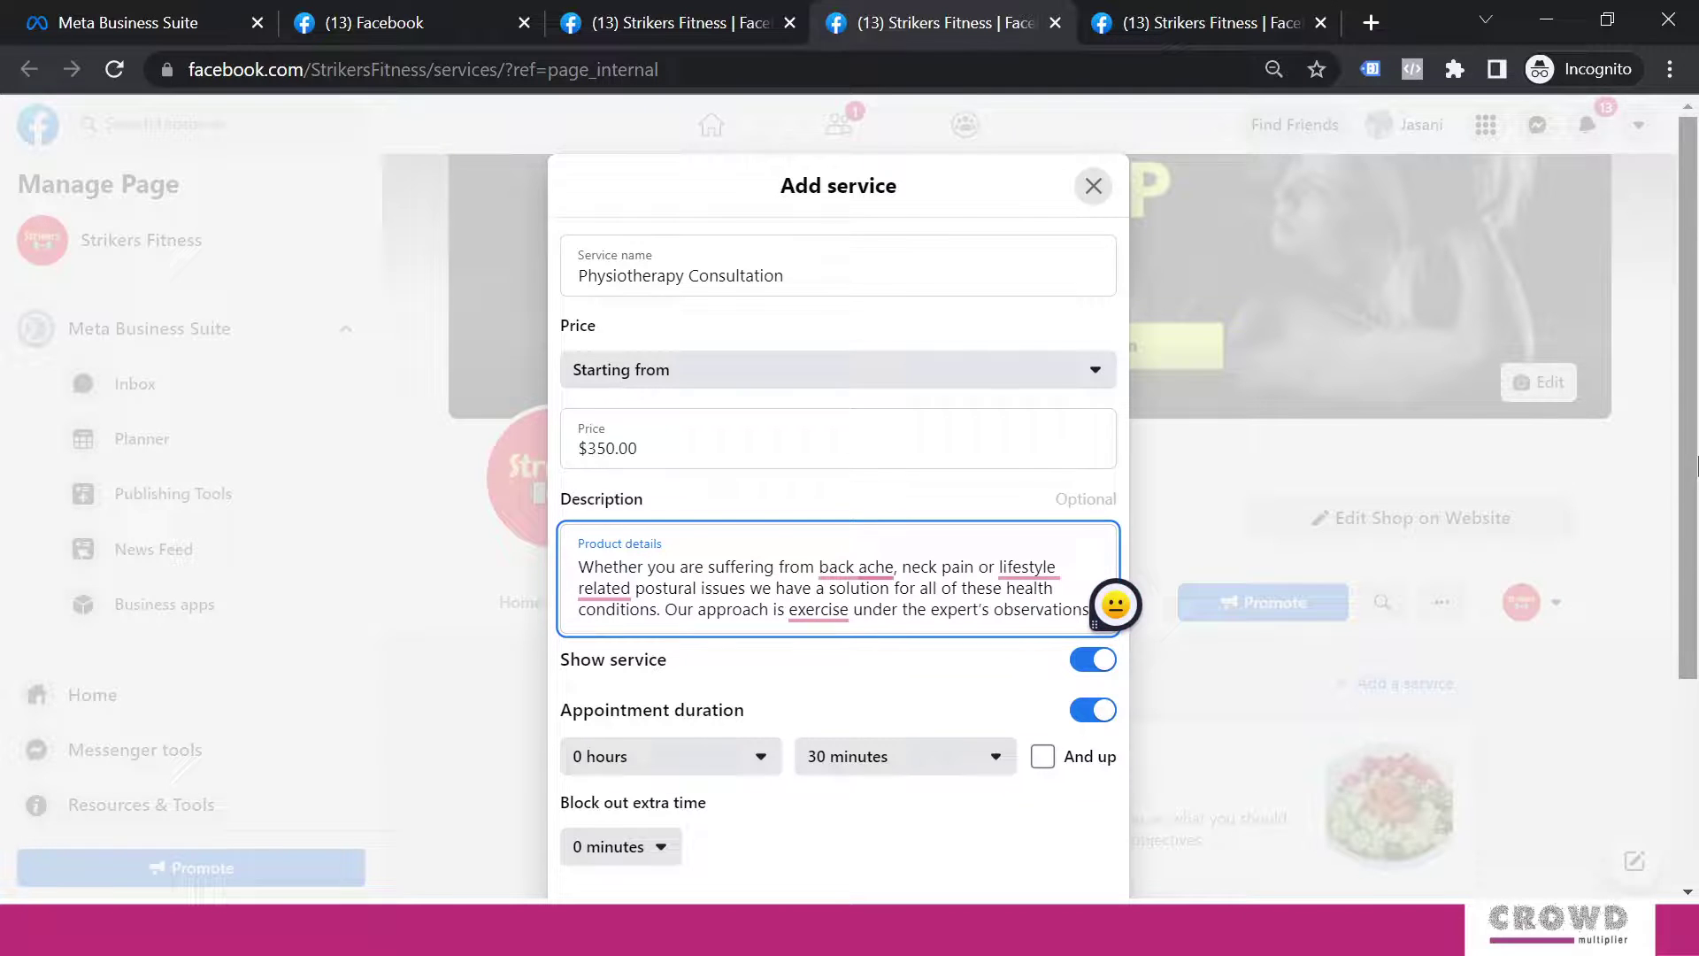
Keep the service shown and set its duration to 1 hour 0 minutes.
scroll(1697, 544, "down", 2)
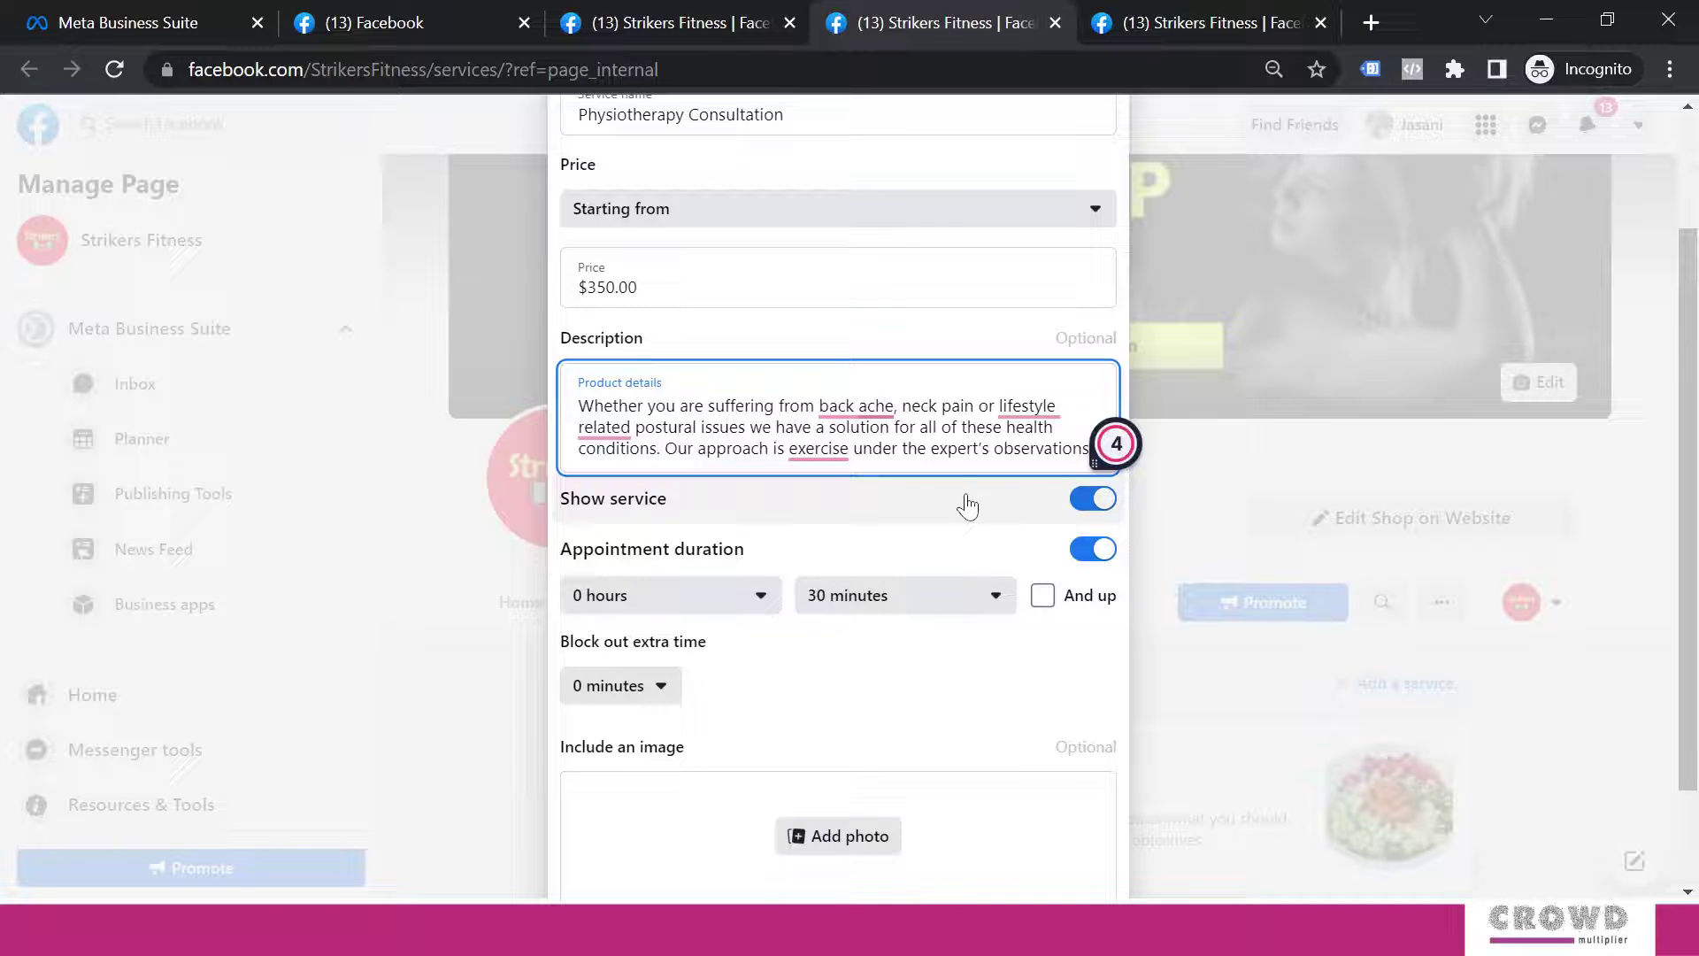
left_click(1102, 503)
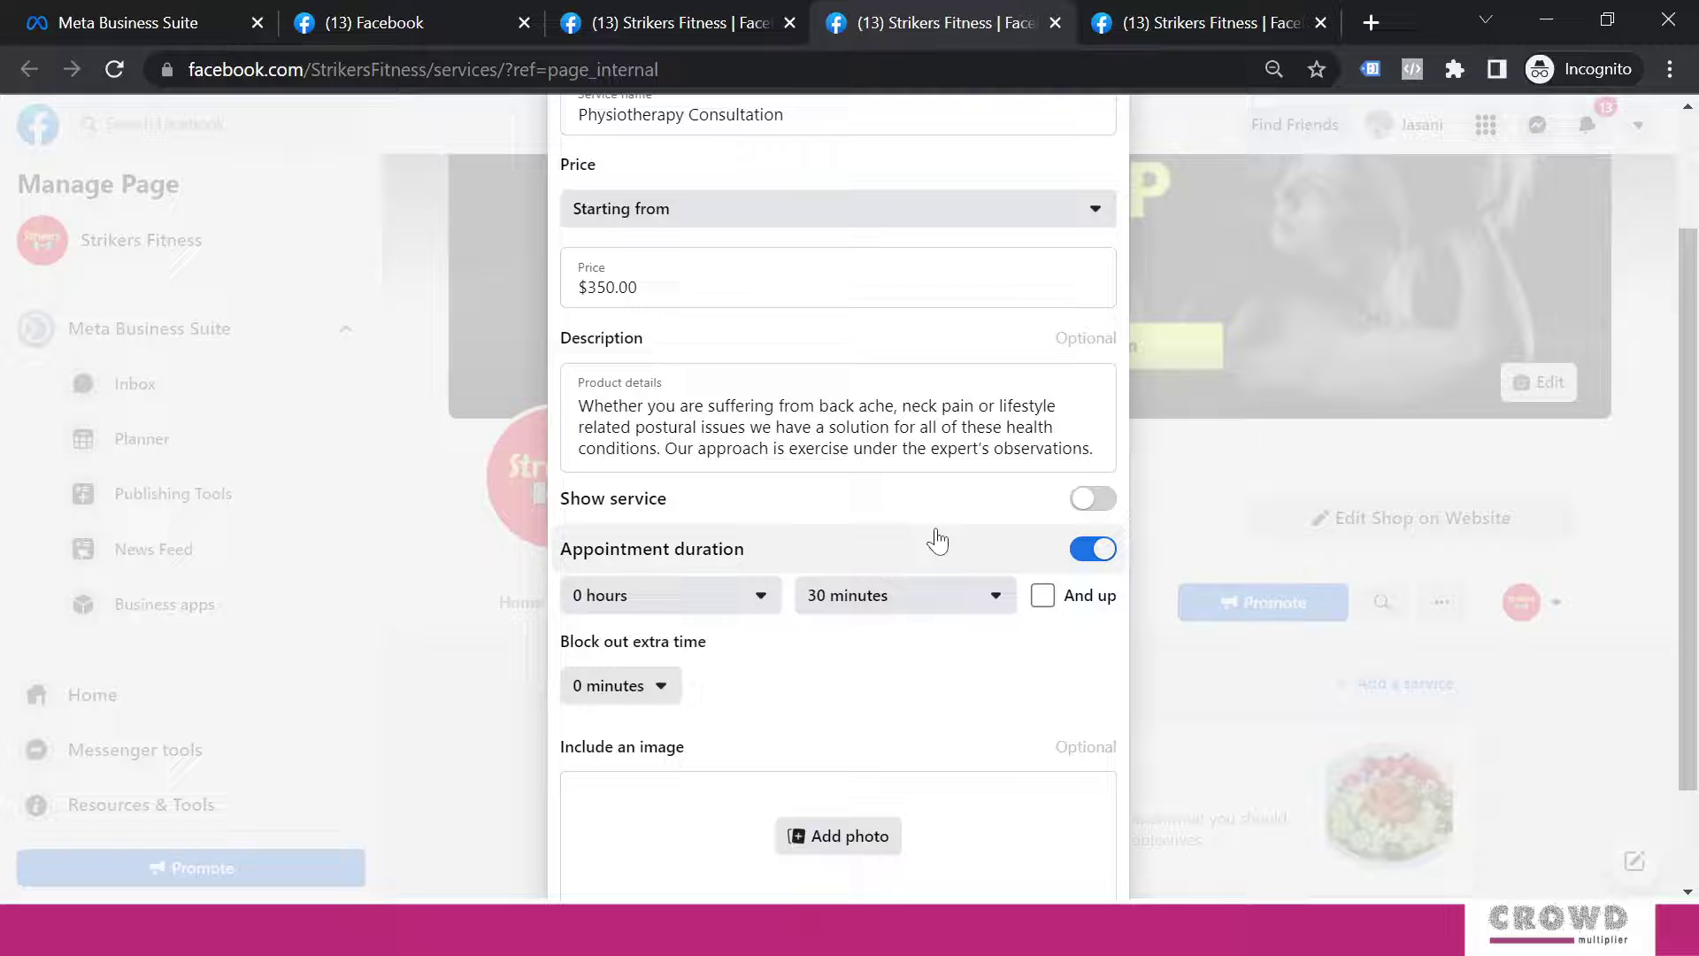
left_click(1095, 501)
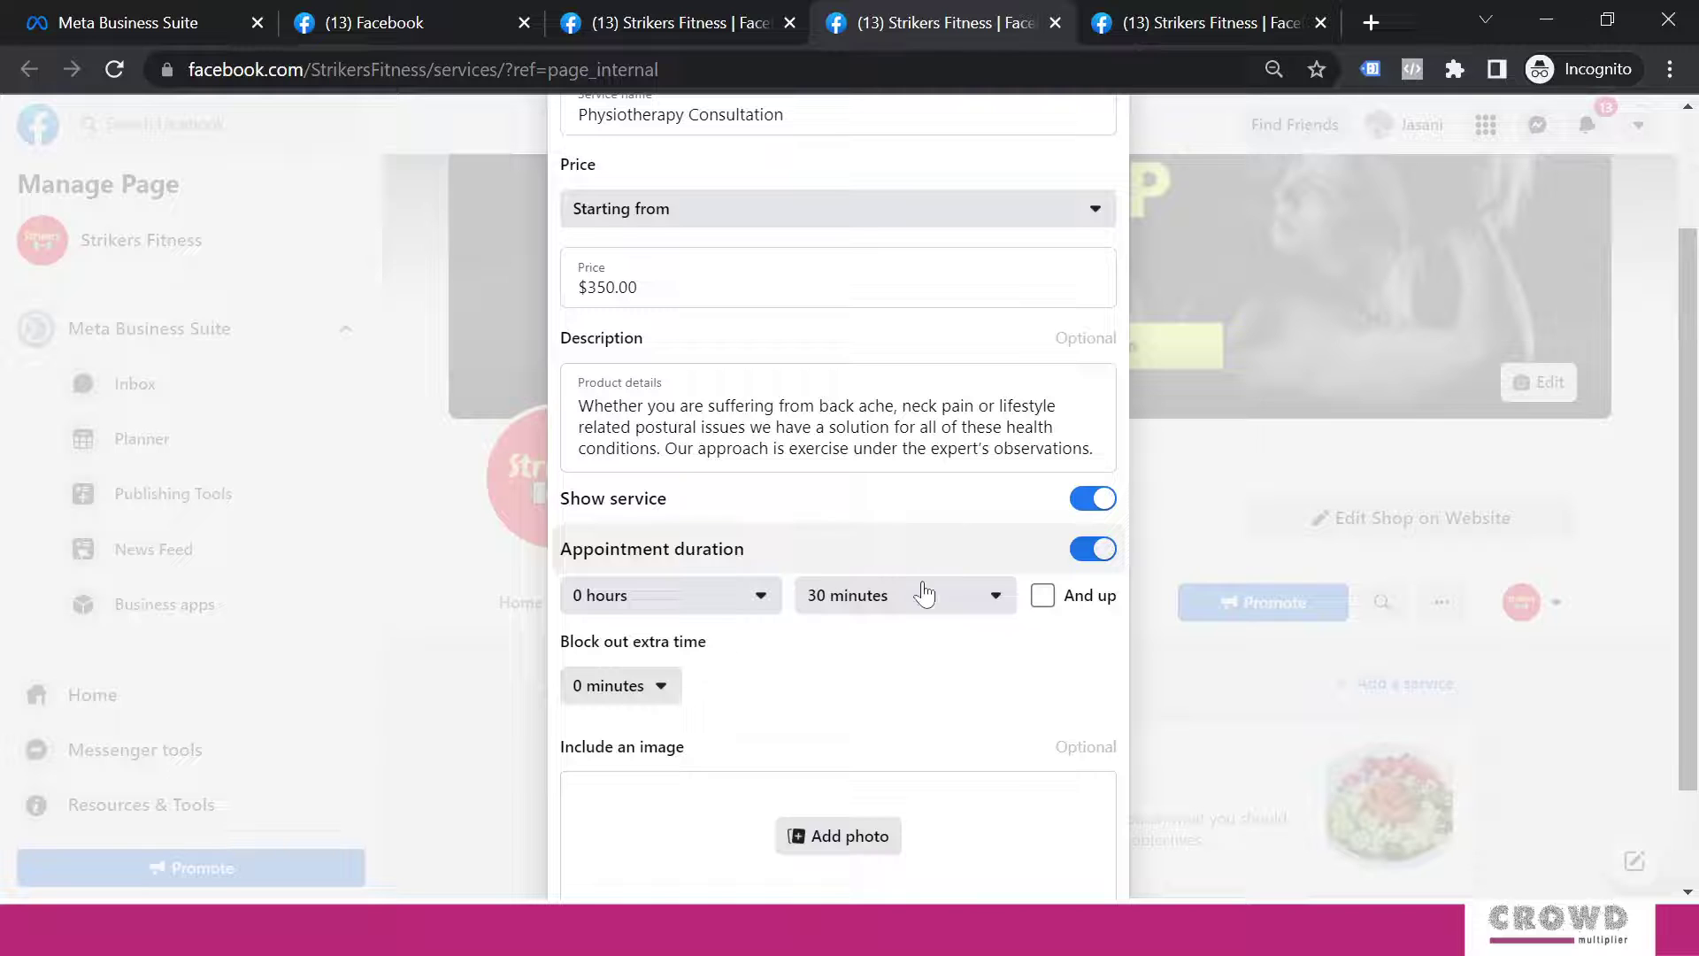
left_click(763, 600)
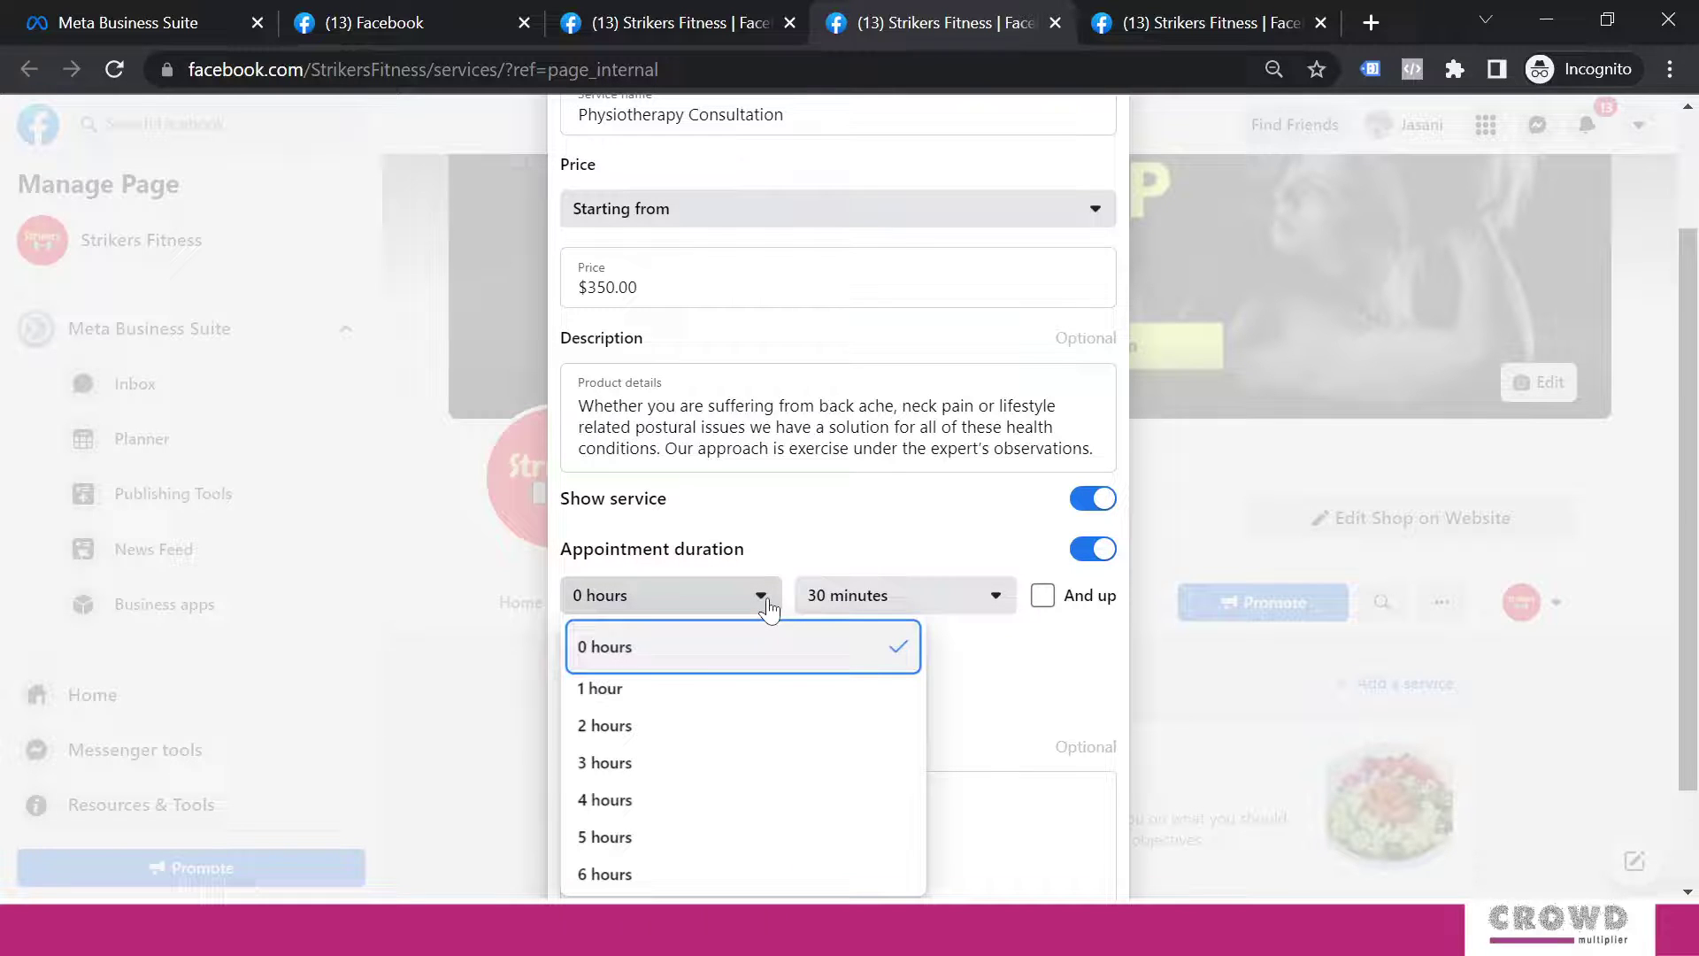
left_click(620, 695)
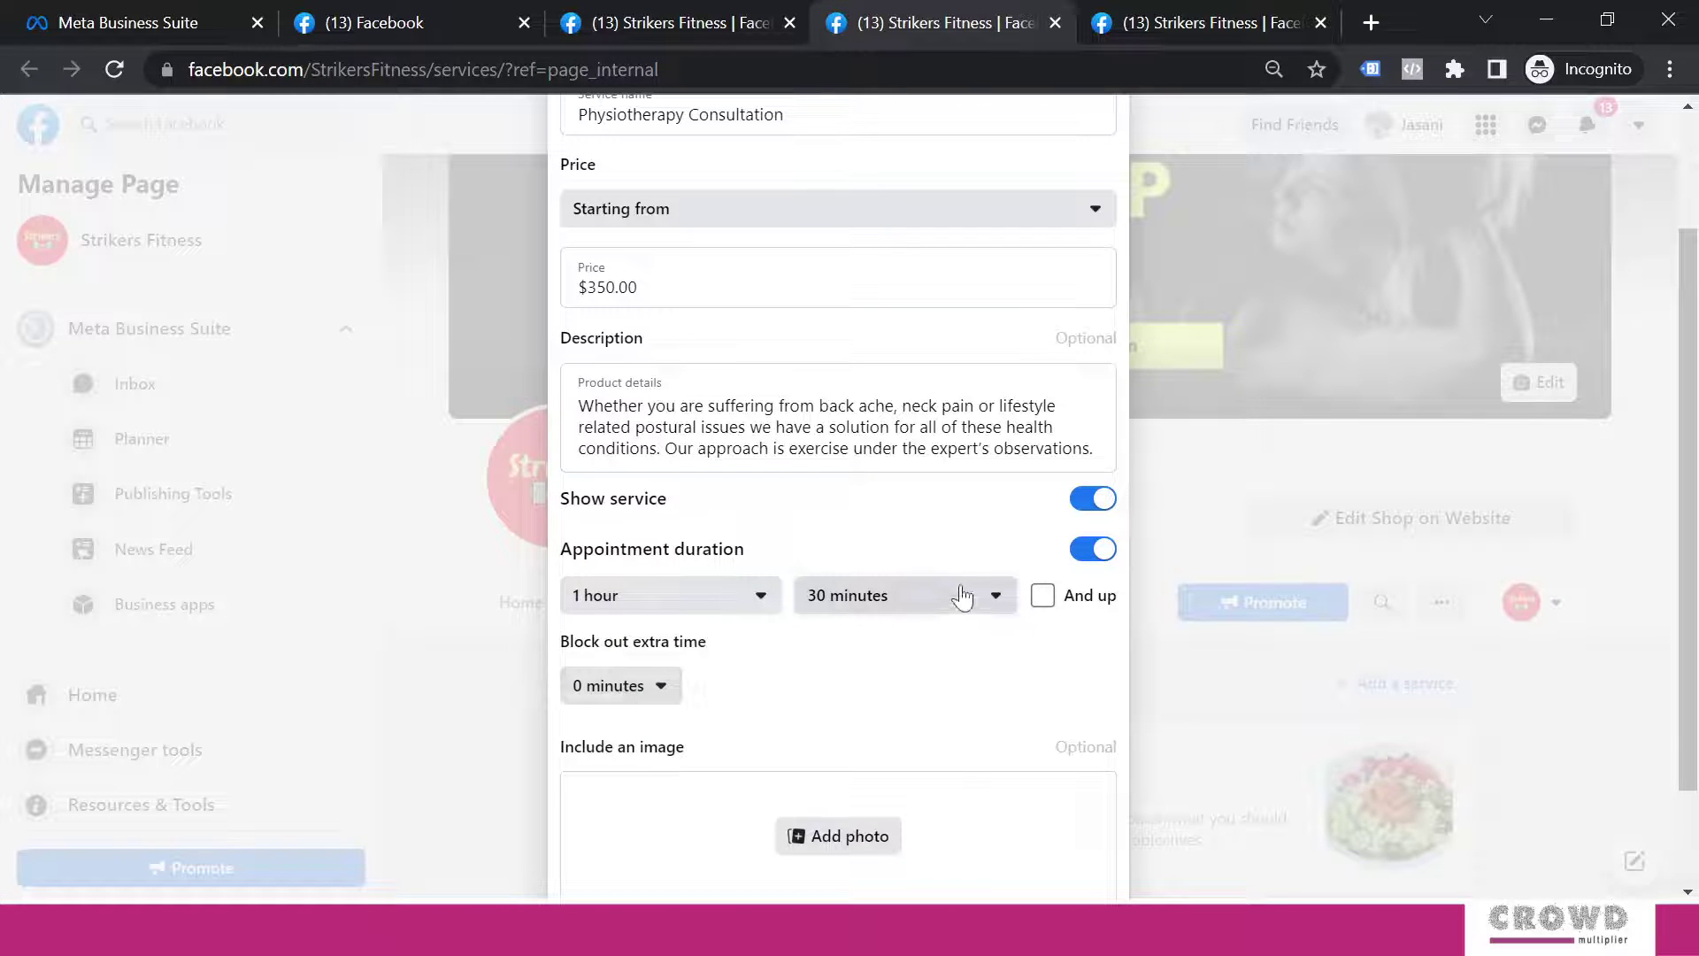
left_click(993, 604)
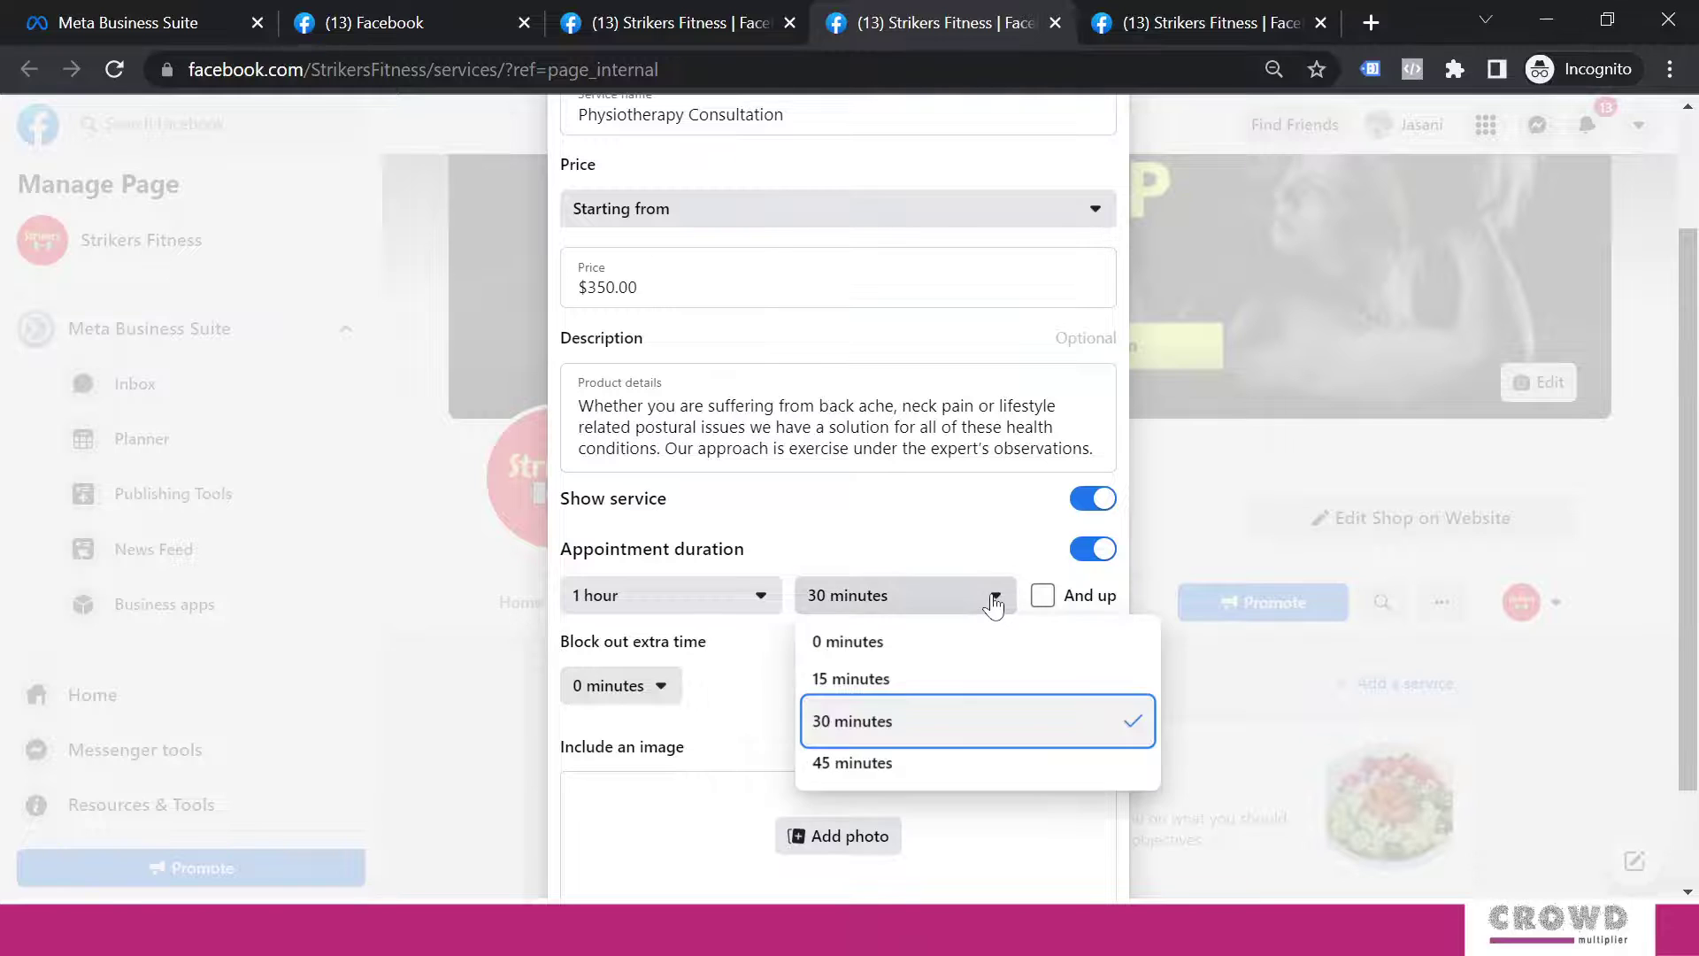
left_click(892, 657)
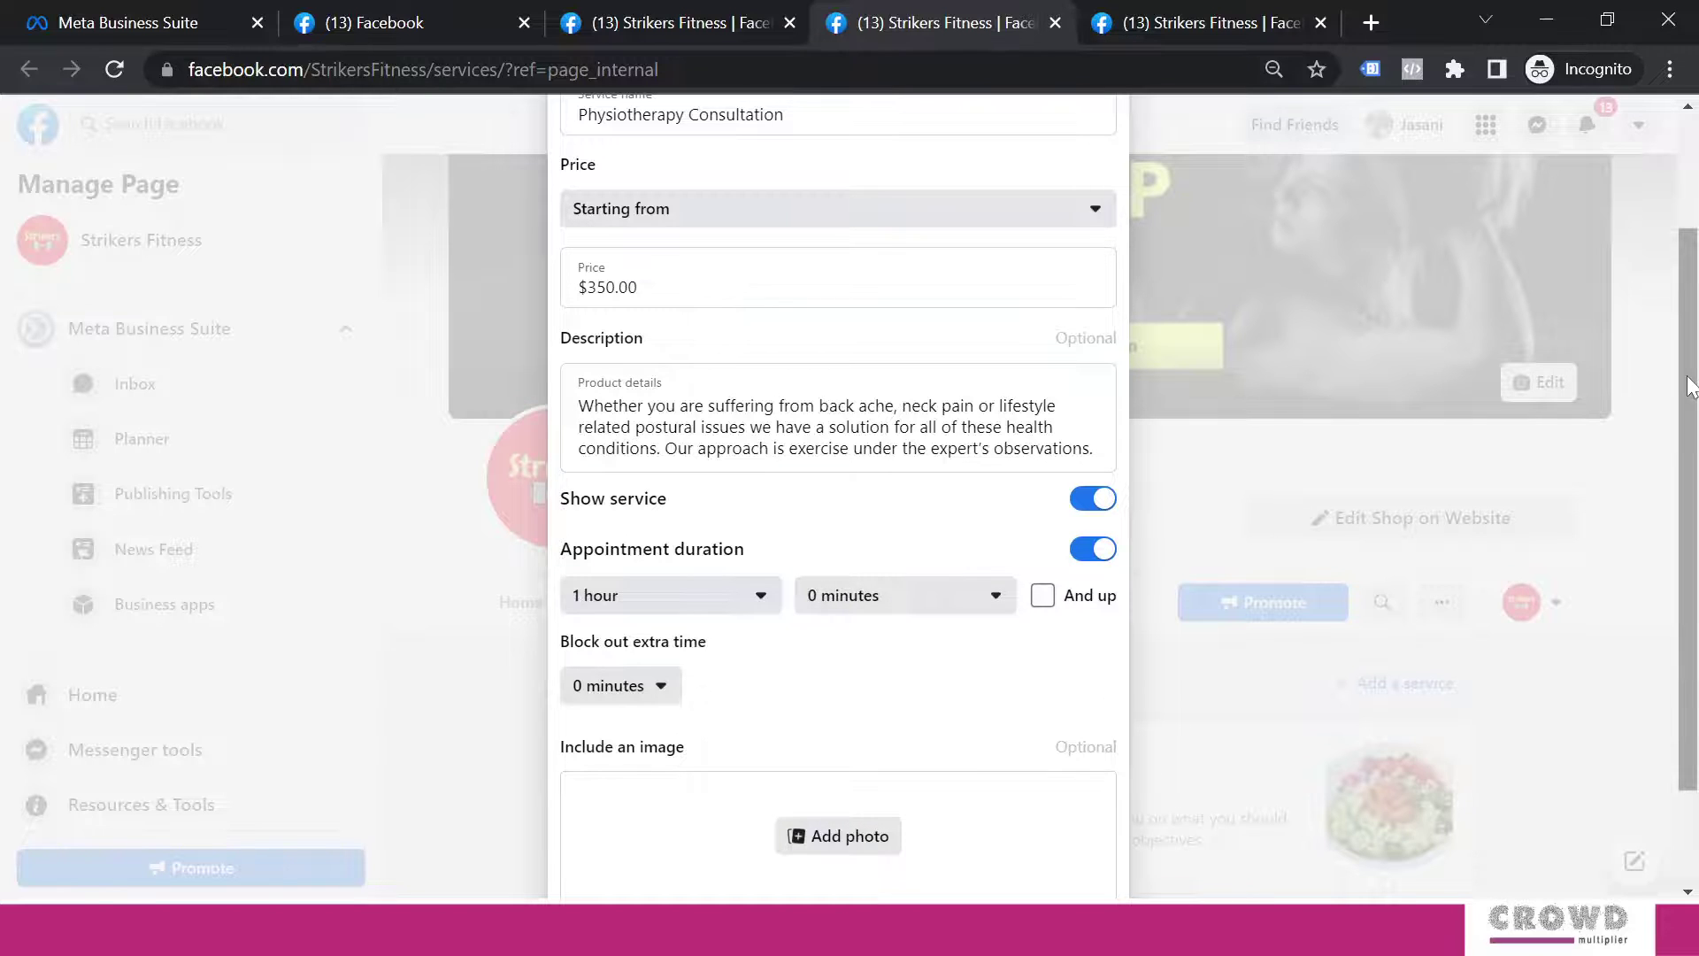
Attach a photo and save the Physiotherapy Consultation service.
left_click_drag(1691, 388, 1690, 478)
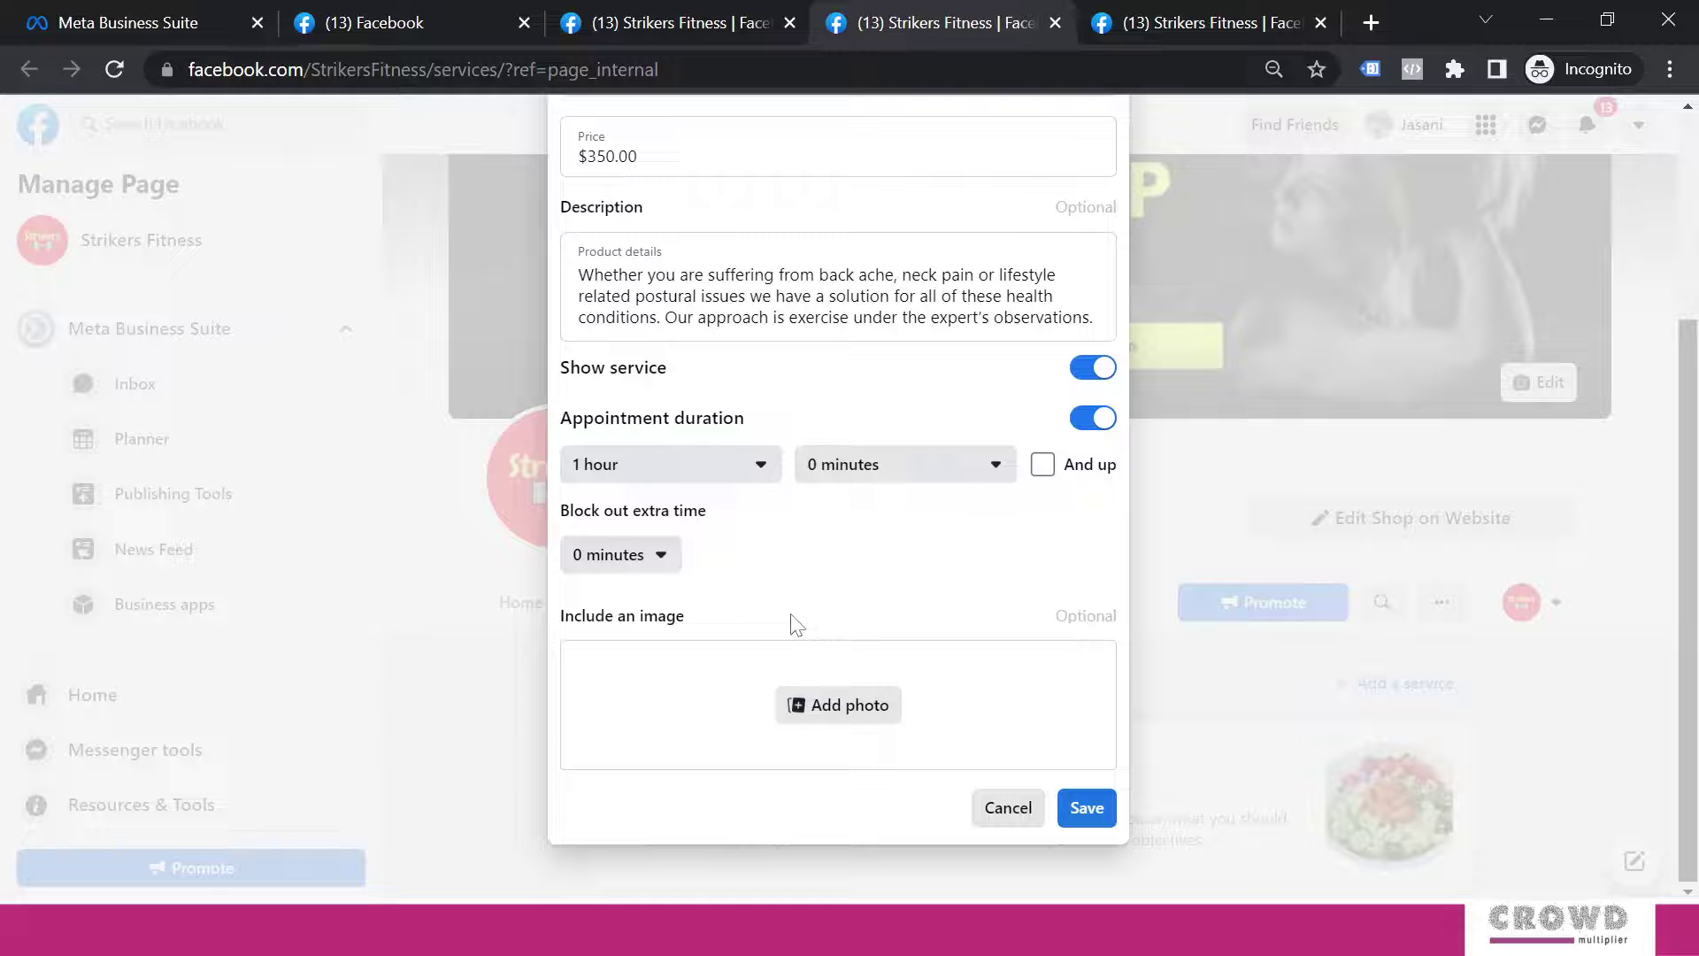
left_click(837, 715)
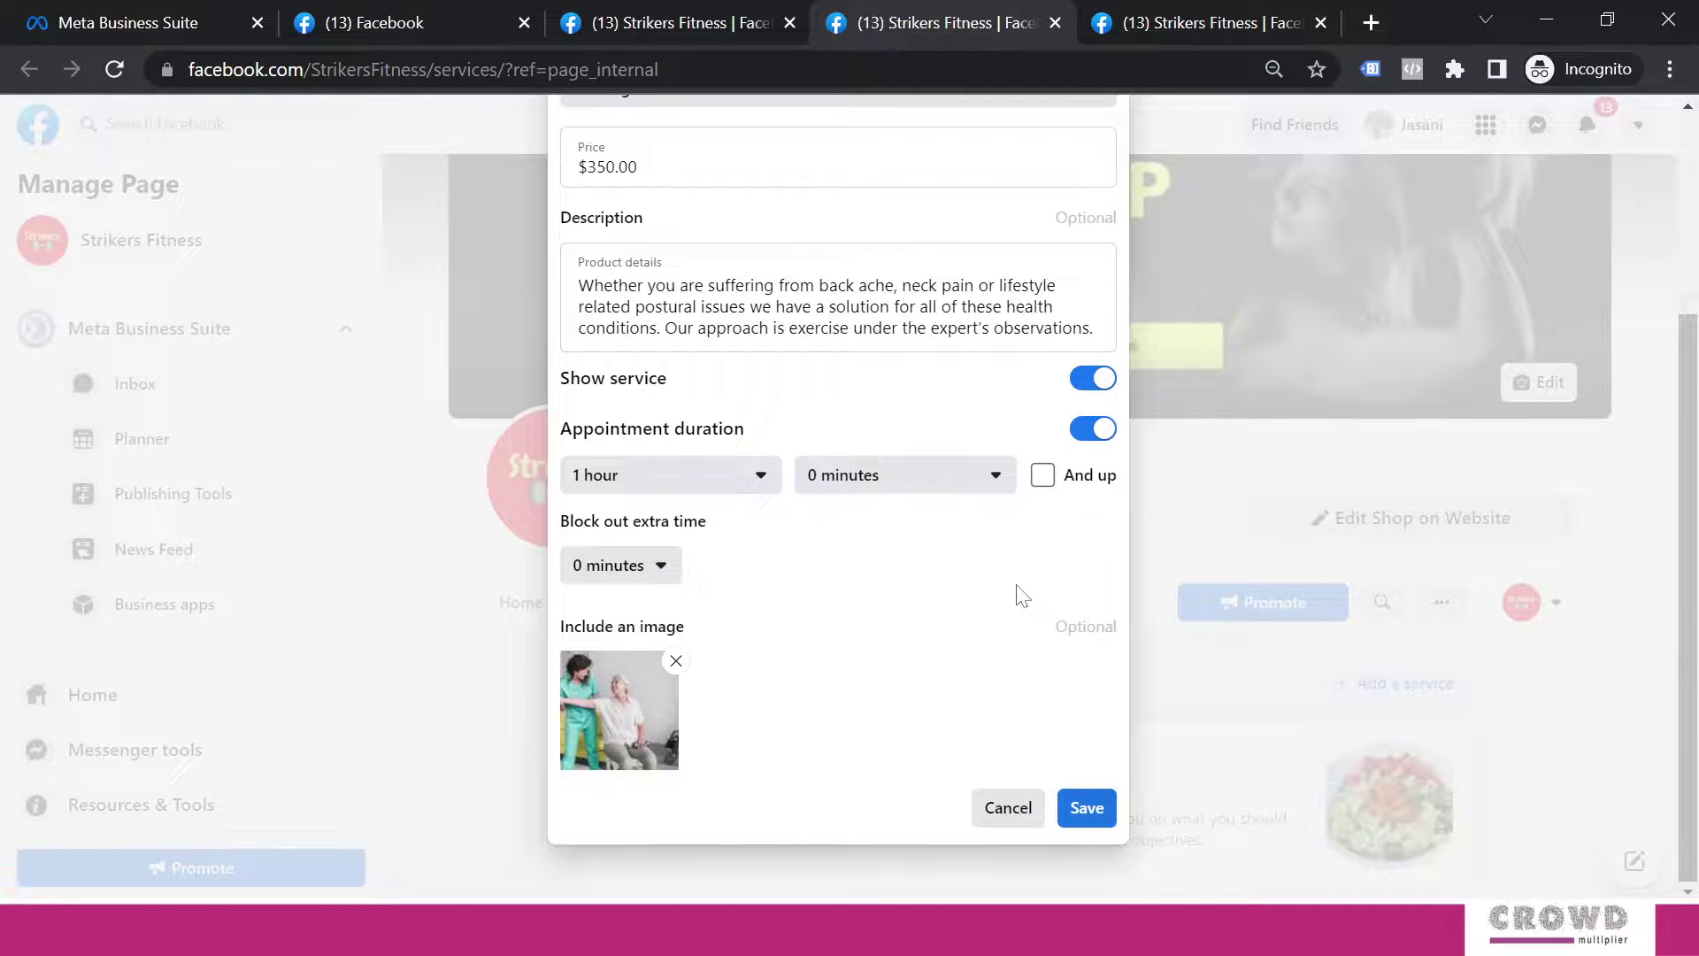
left_click(1089, 809)
Scroll the Services page and open the Choose how to interact menu.
scroll(1681, 222, "down", 3)
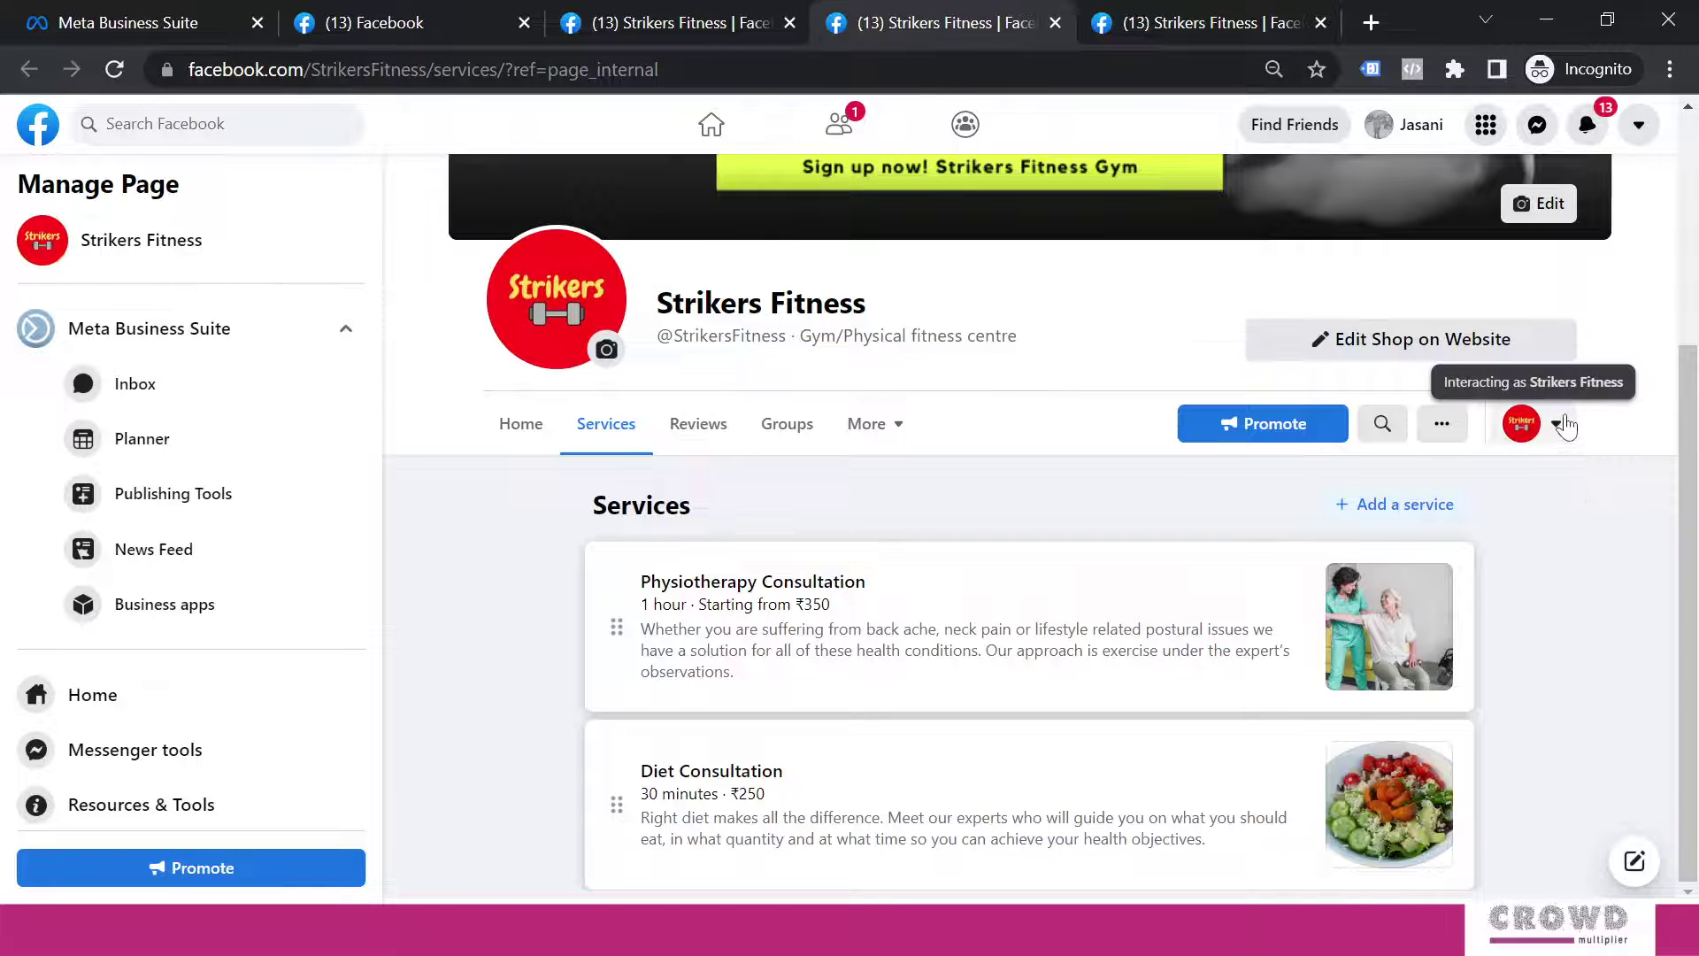
left_click(1559, 425)
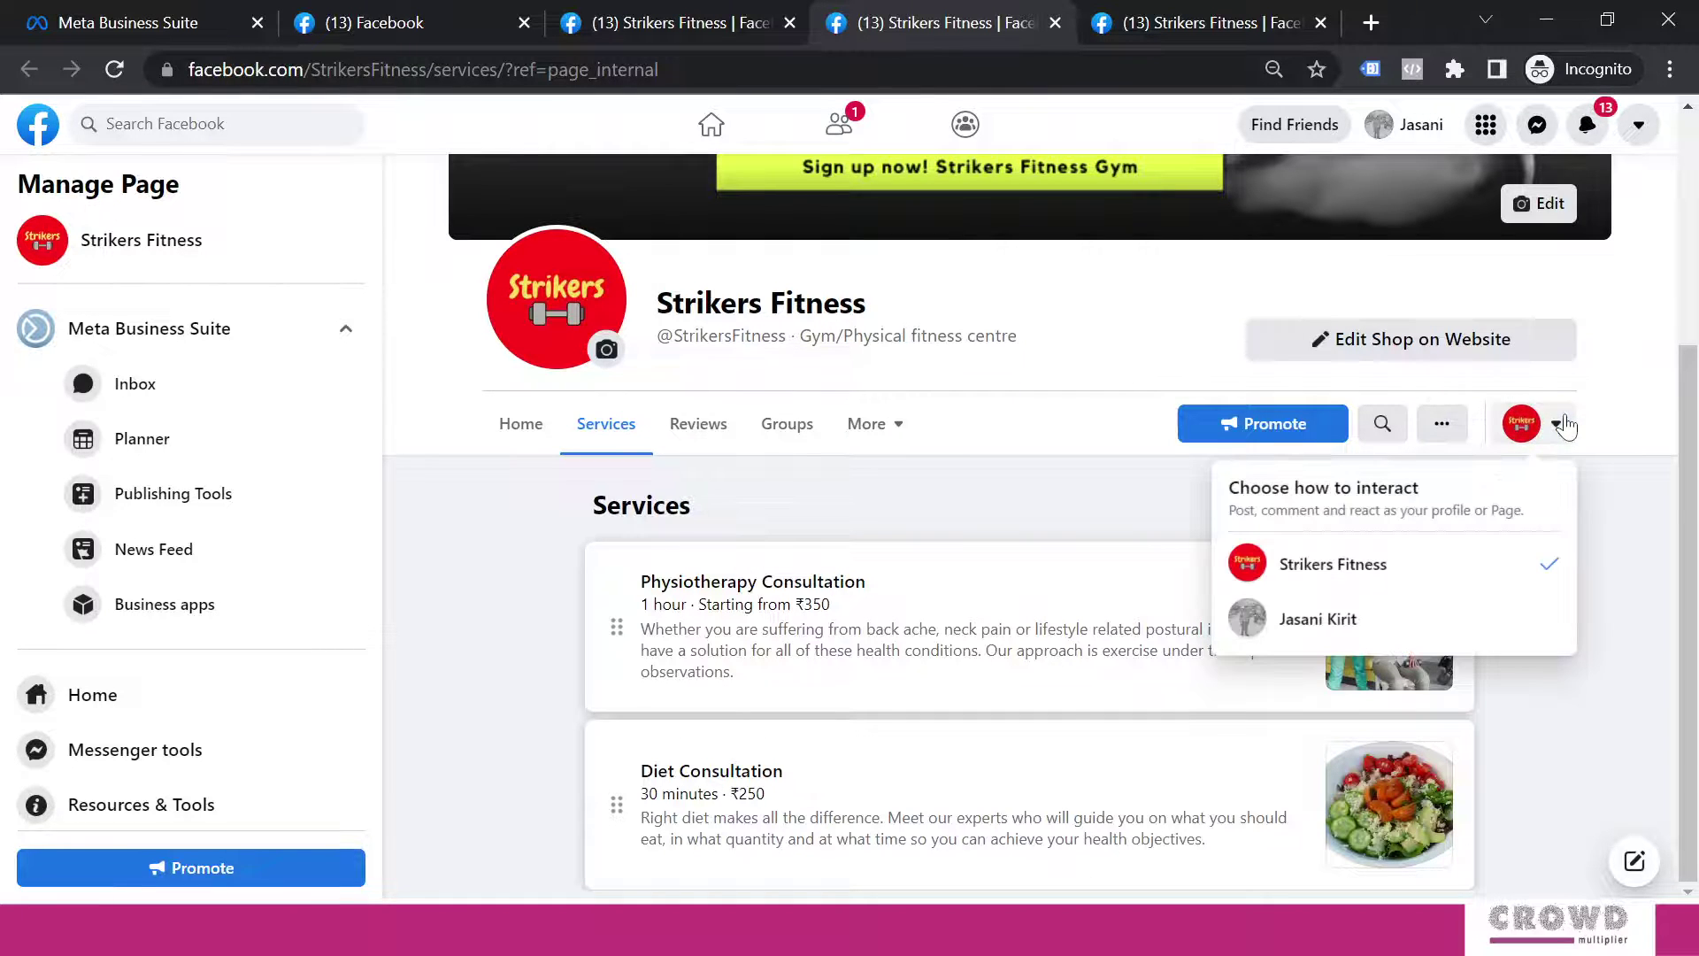
Switch to the personal profile and try messaging about Physiotherapy Consultation, then cancel.
left_click(1318, 621)
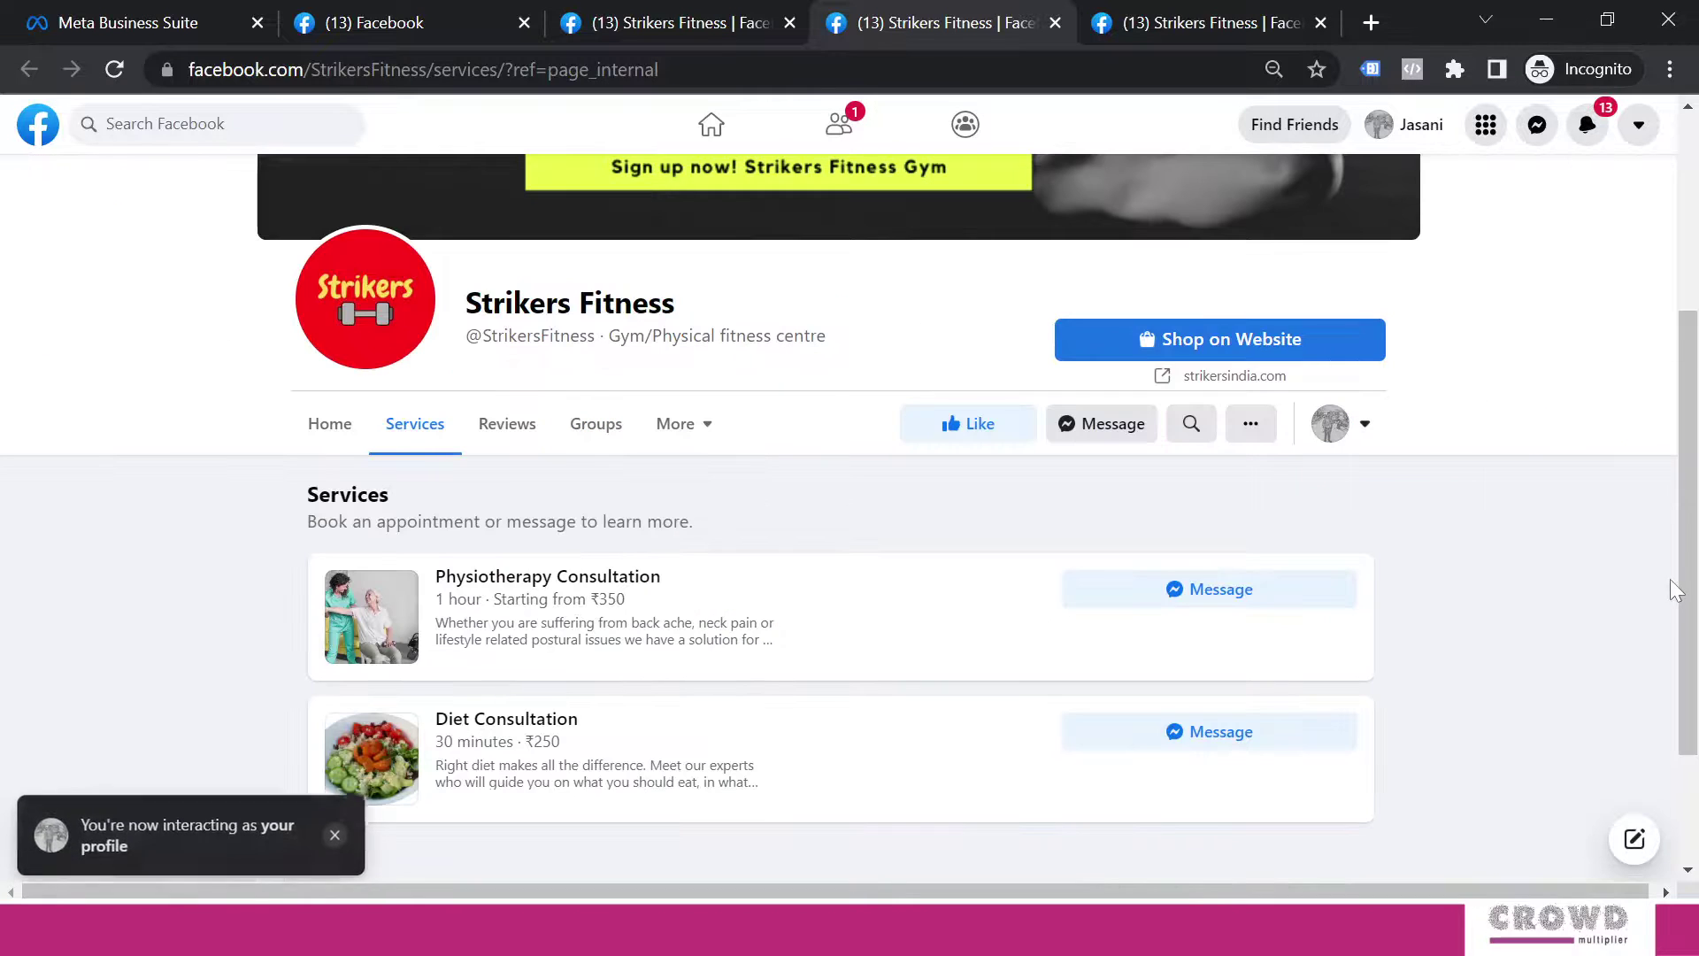
left_click_drag(1692, 332, 1695, 404)
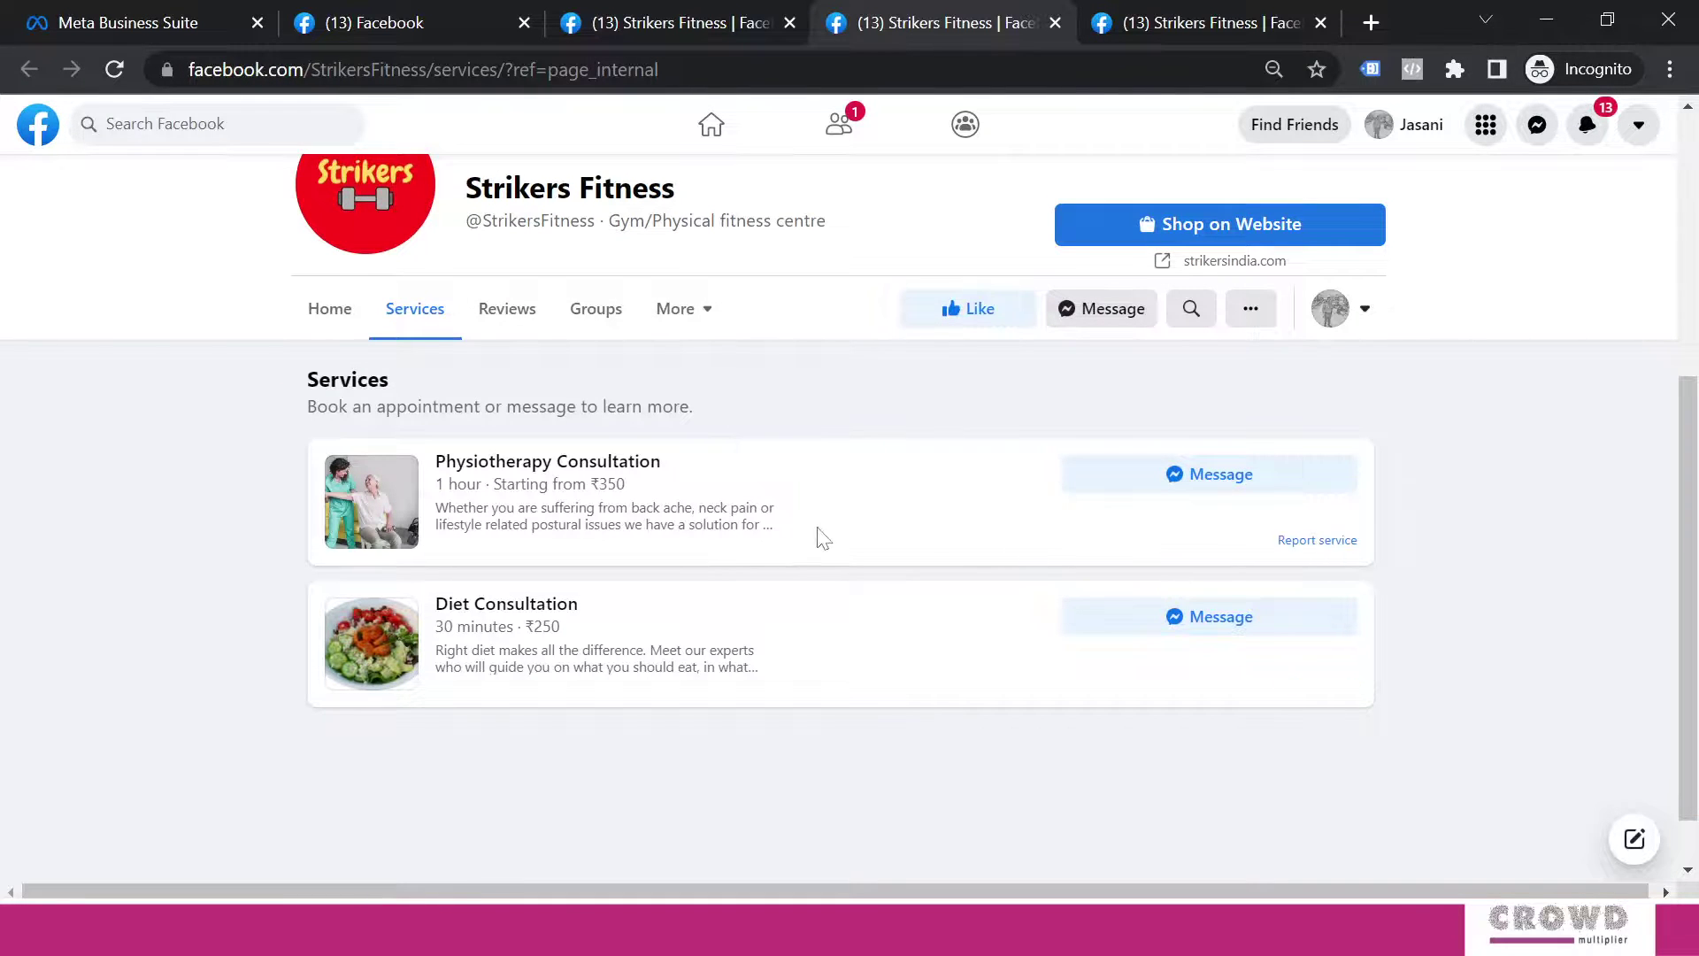
mouse_move(841, 618)
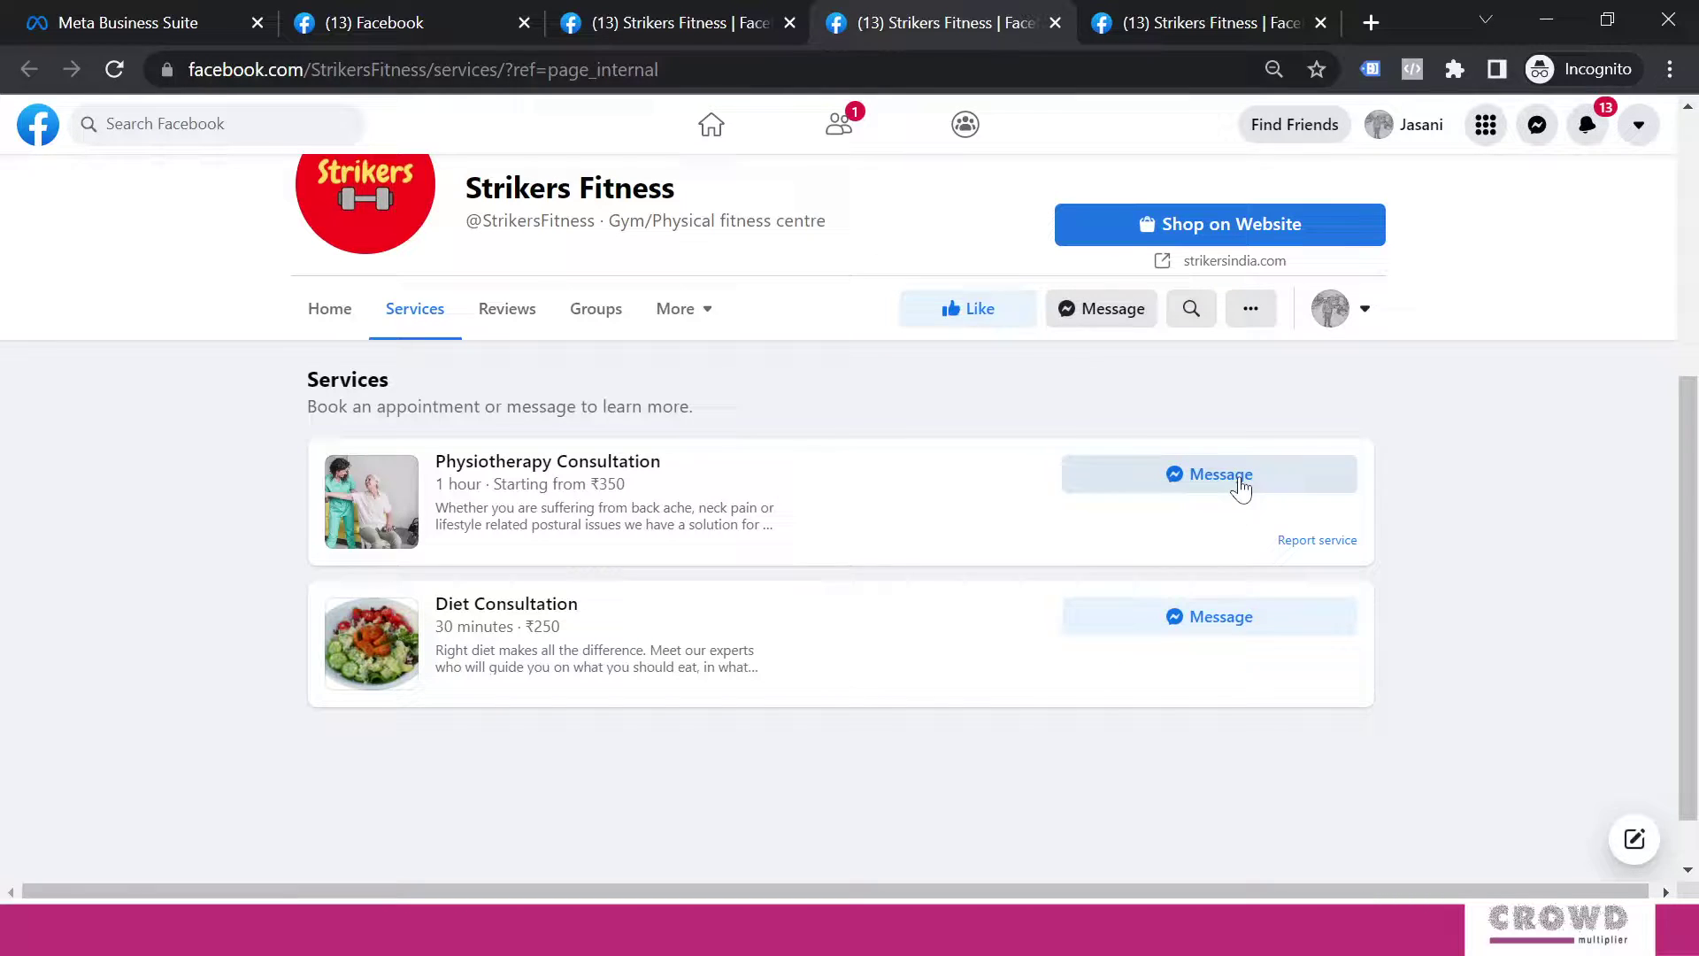
scroll(1241, 488, "down", 1)
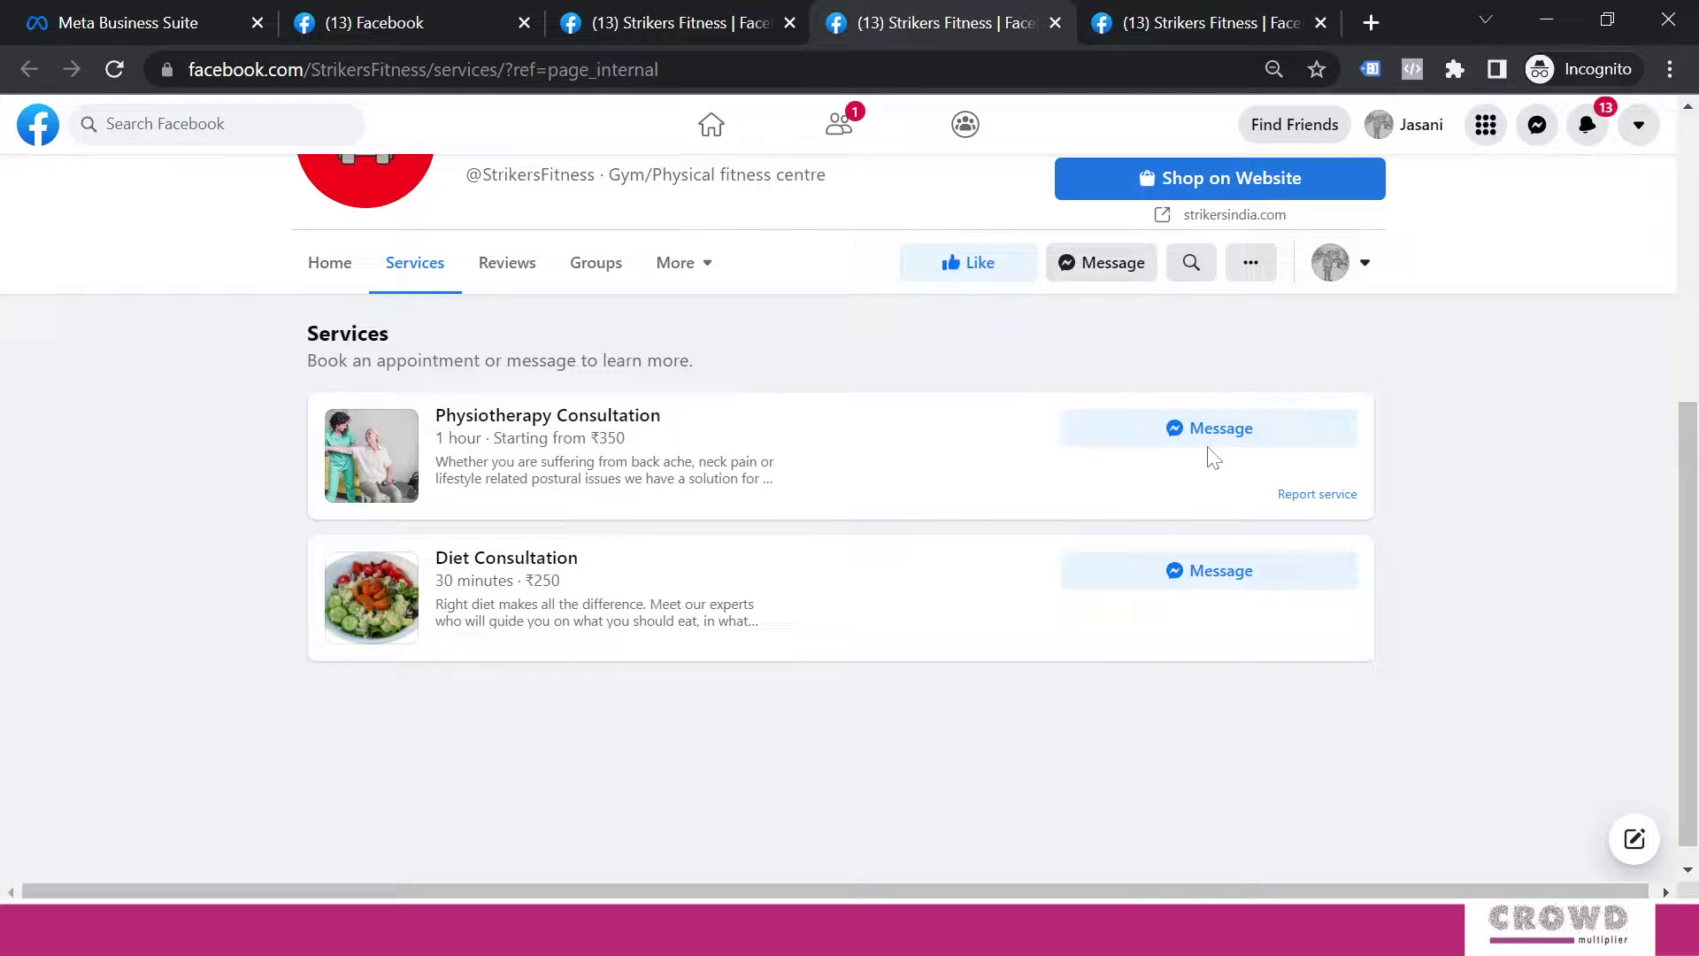
left_click(1208, 443)
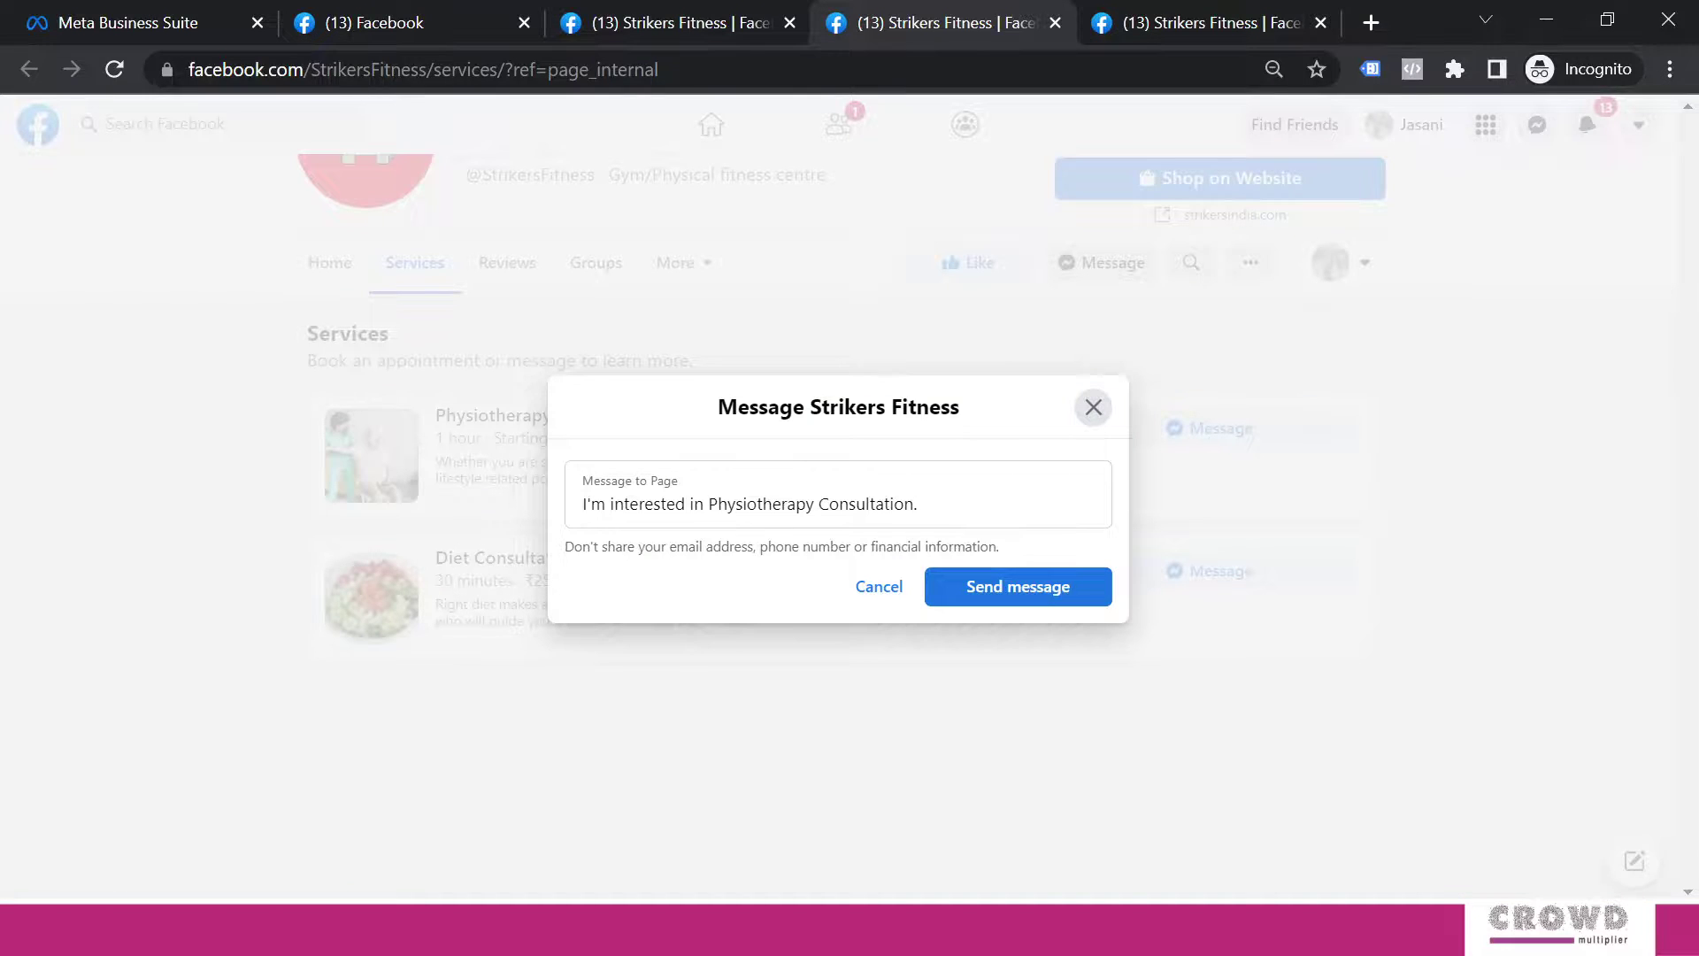
left_click(1095, 408)
scroll(1658, 462, "up", 1)
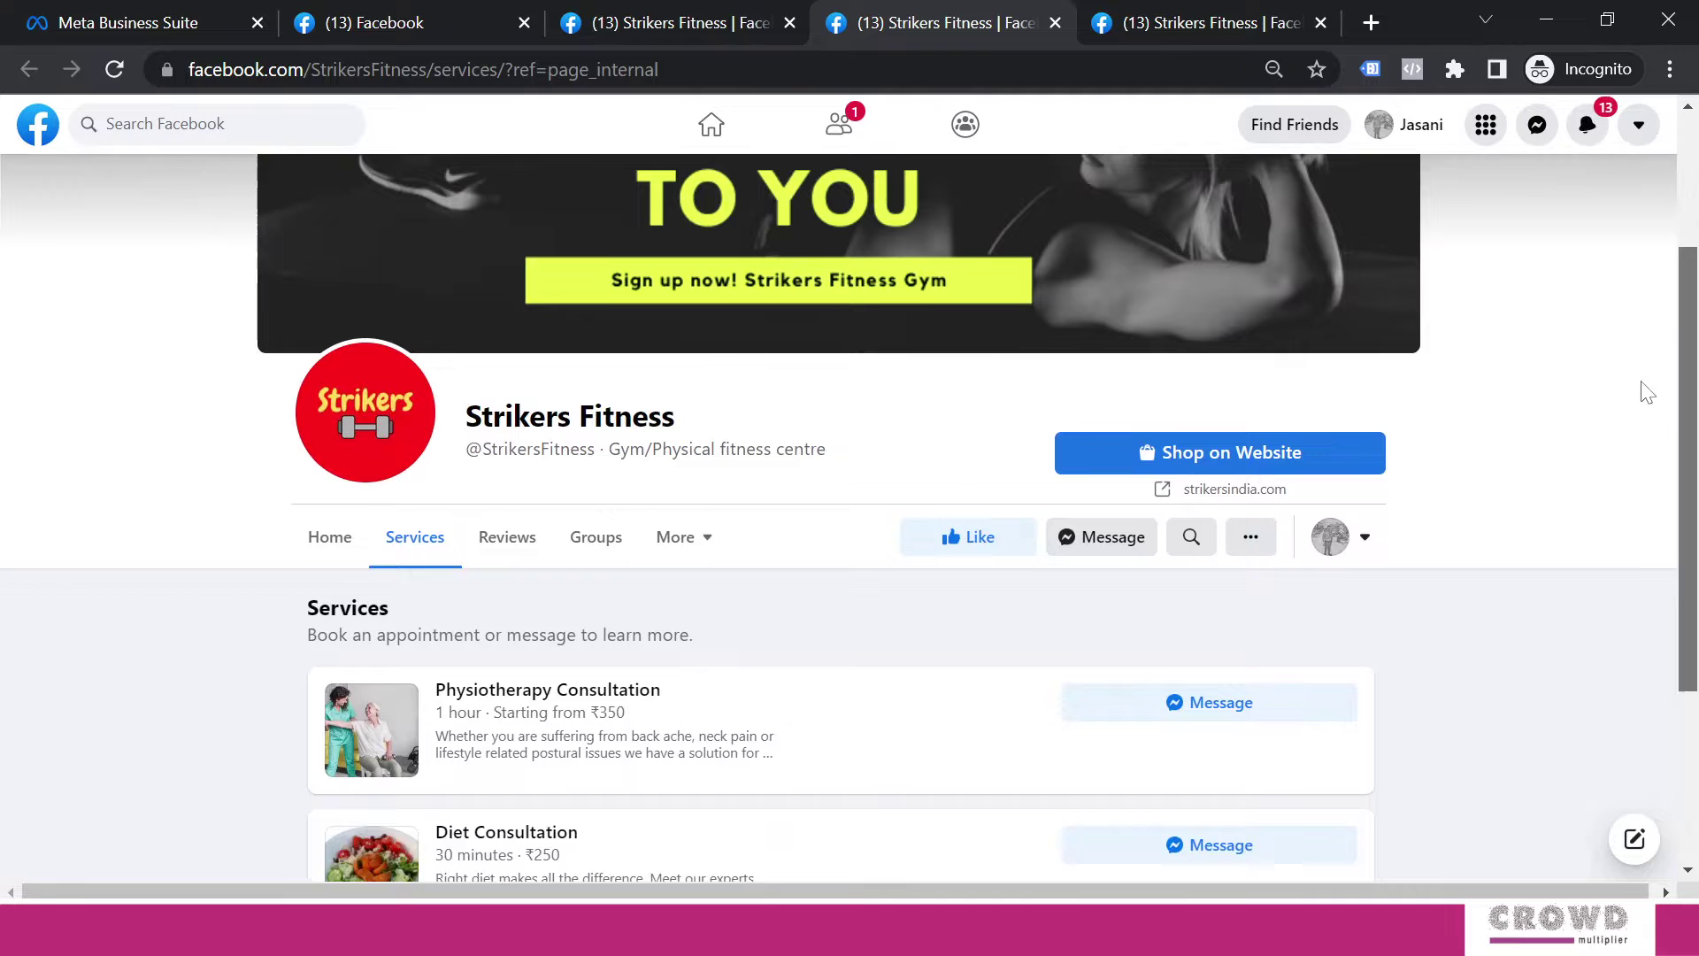
scroll(1646, 392, "up", 1)
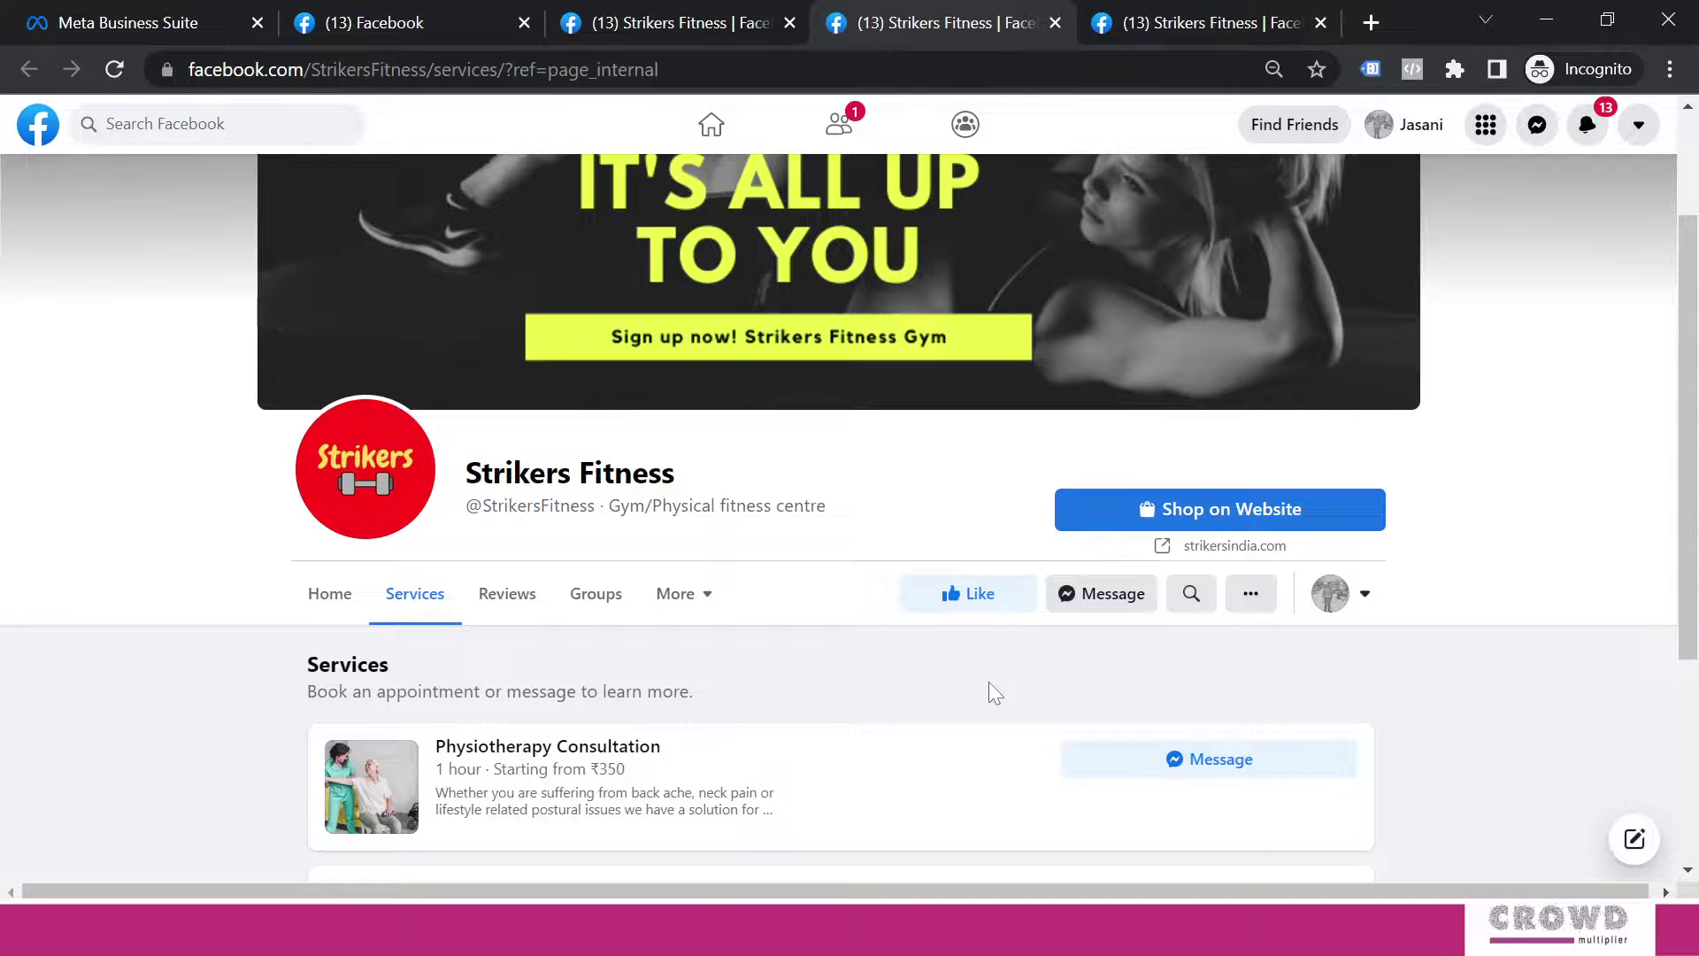
left_click_drag(1691, 401, 1697, 550)
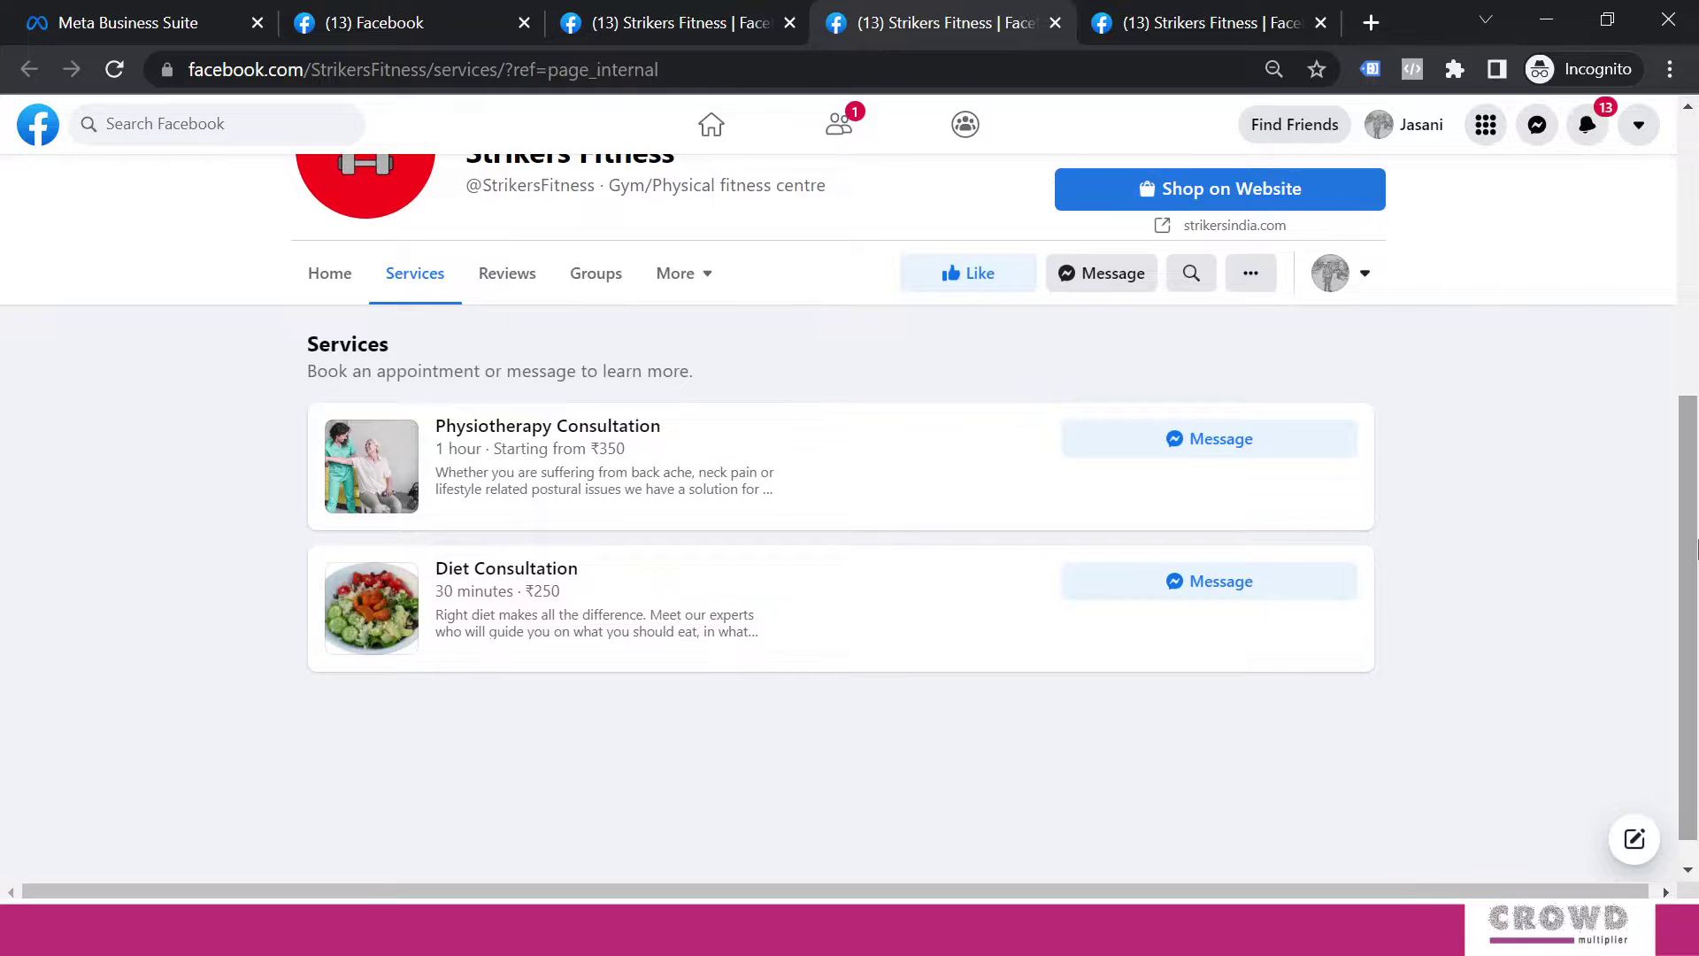